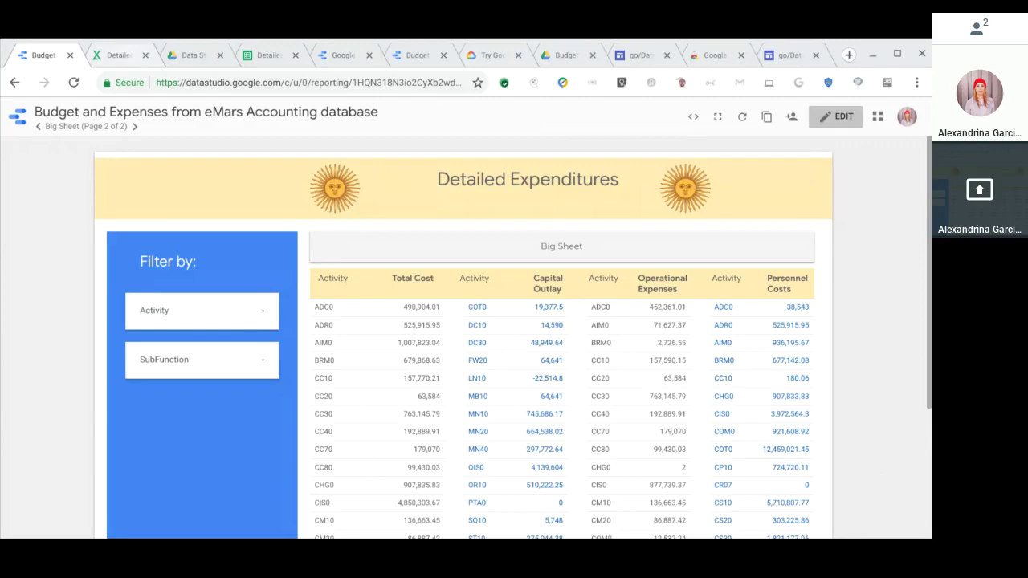
Review the research, Personnel, BI and big sheet pivots in Detailed Expenditures_JUNE.xls, then open Drive's New menu
left_click(124, 55)
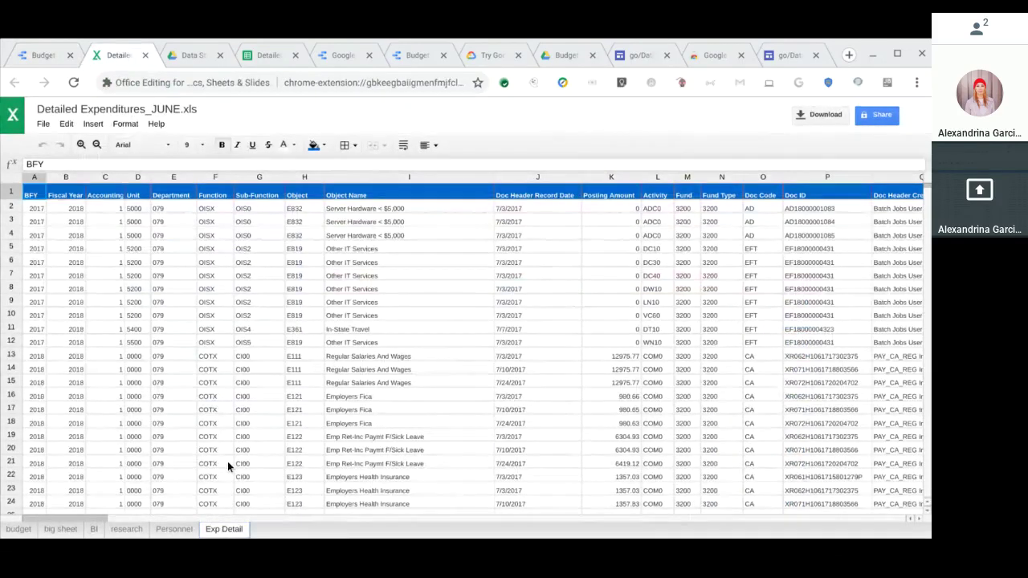
scroll(227, 461, "down", 15)
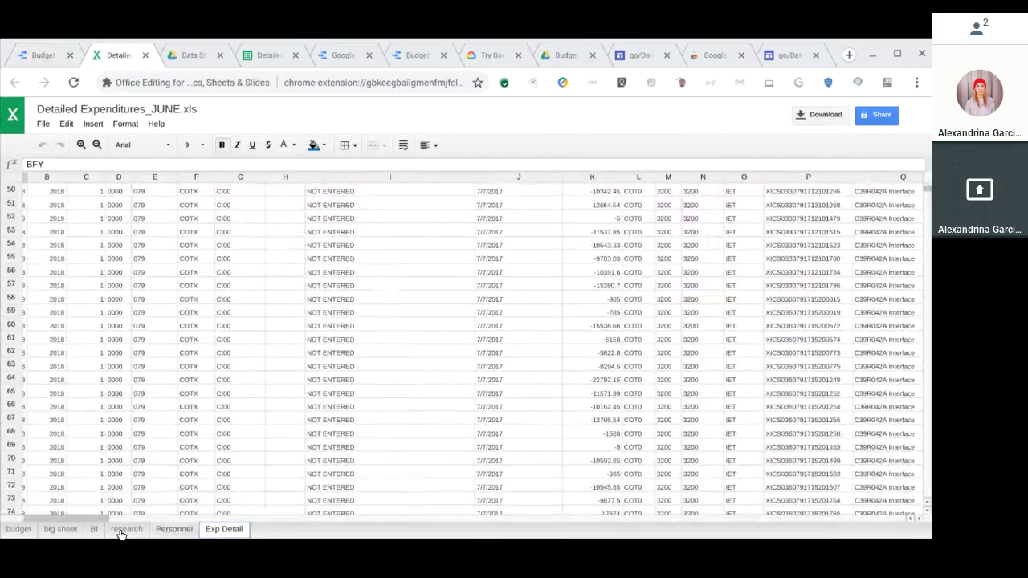
left_click(126, 530)
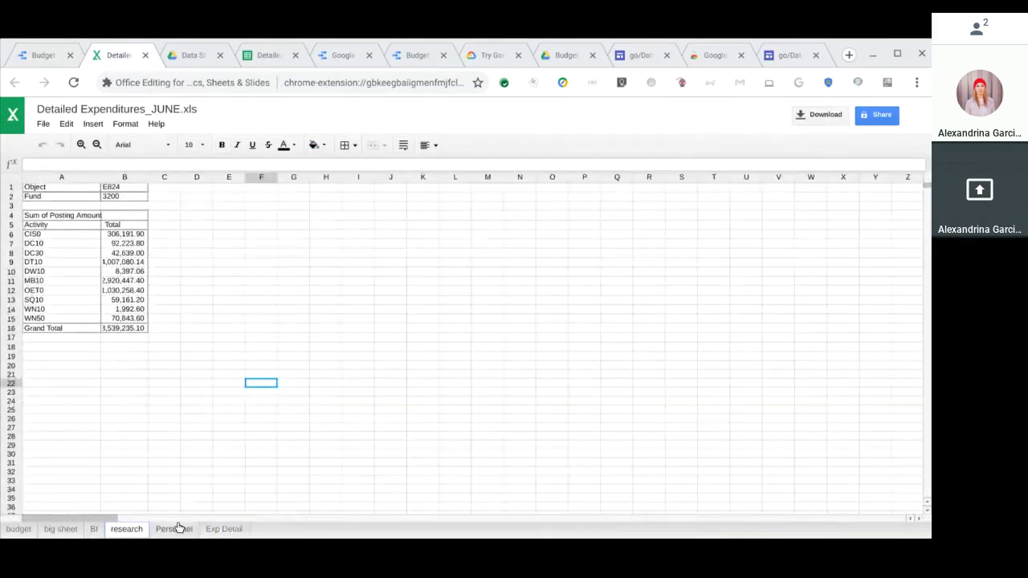
left_click(177, 530)
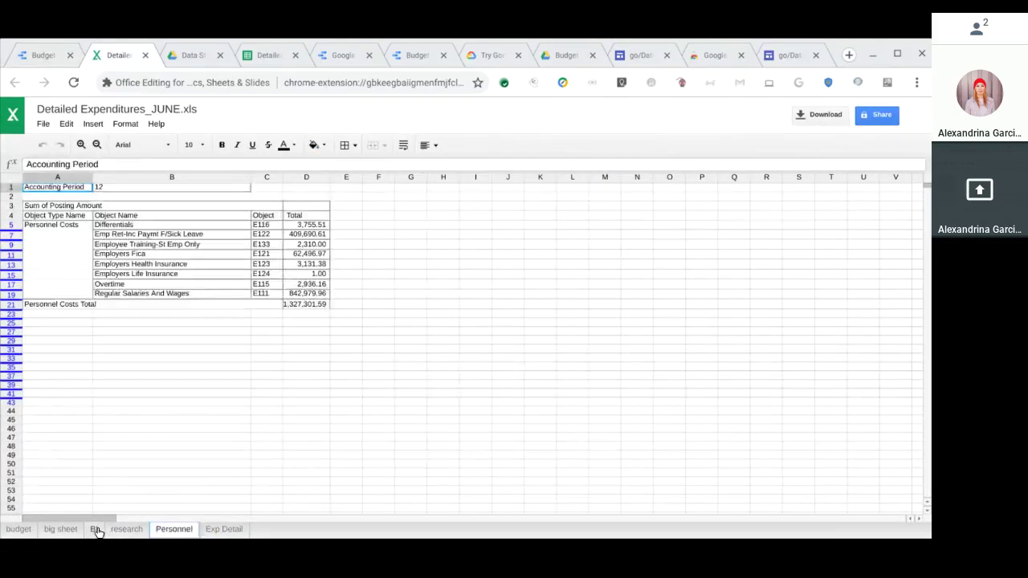
left_click(95, 530)
left_click(62, 530)
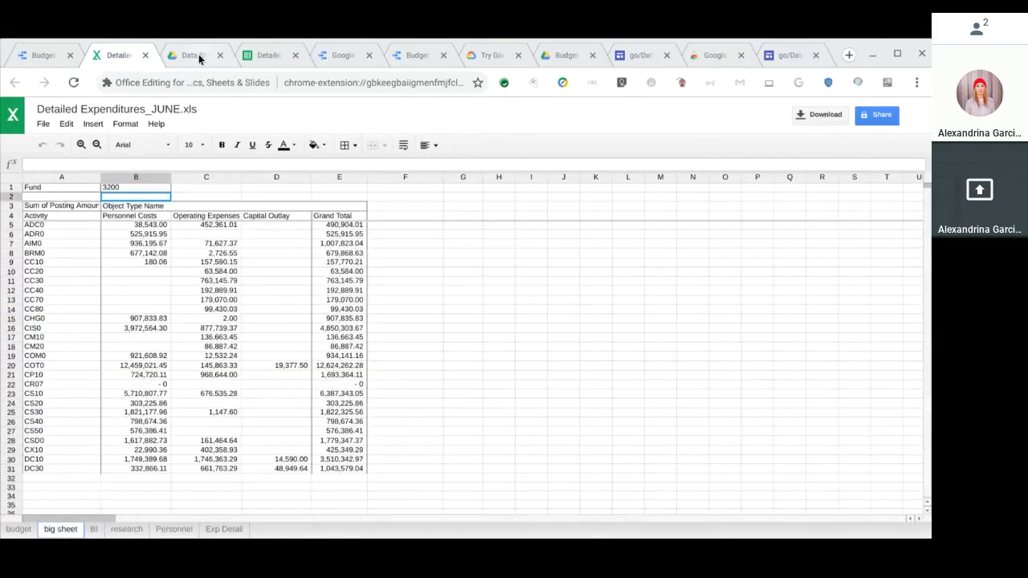
left_click(197, 56)
left_click(68, 183)
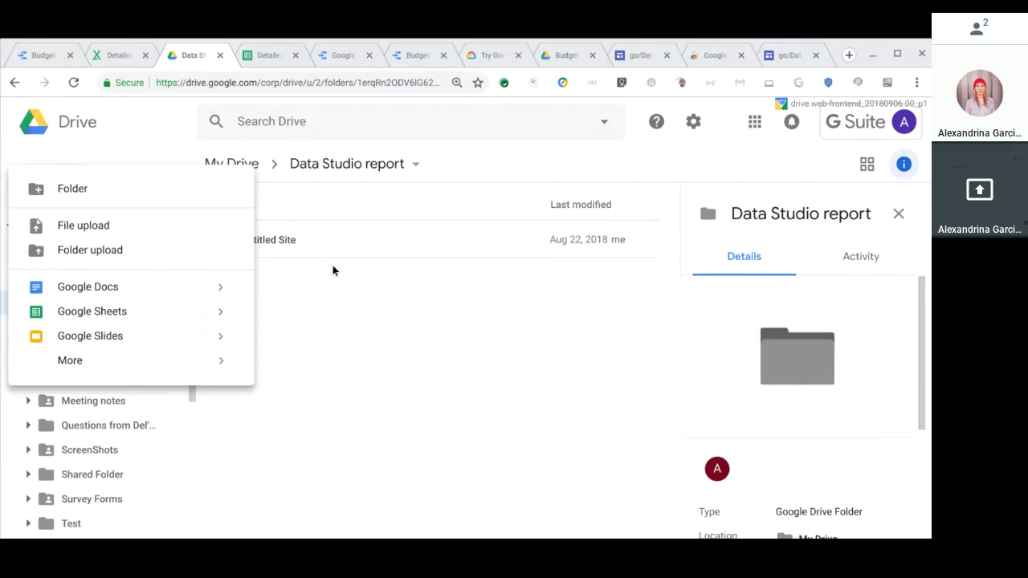
Scroll through the big sheet pivot table of costs by activity in Detailed Expenditures to CSV
left_click(268, 55)
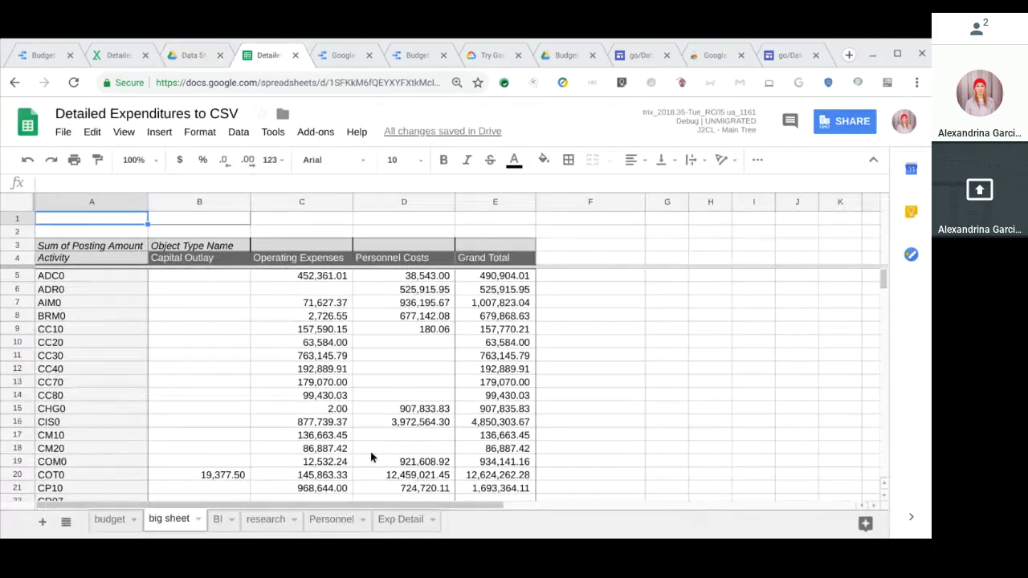
scroll(370, 452, "down", 1)
scroll(370, 456, "down", 2)
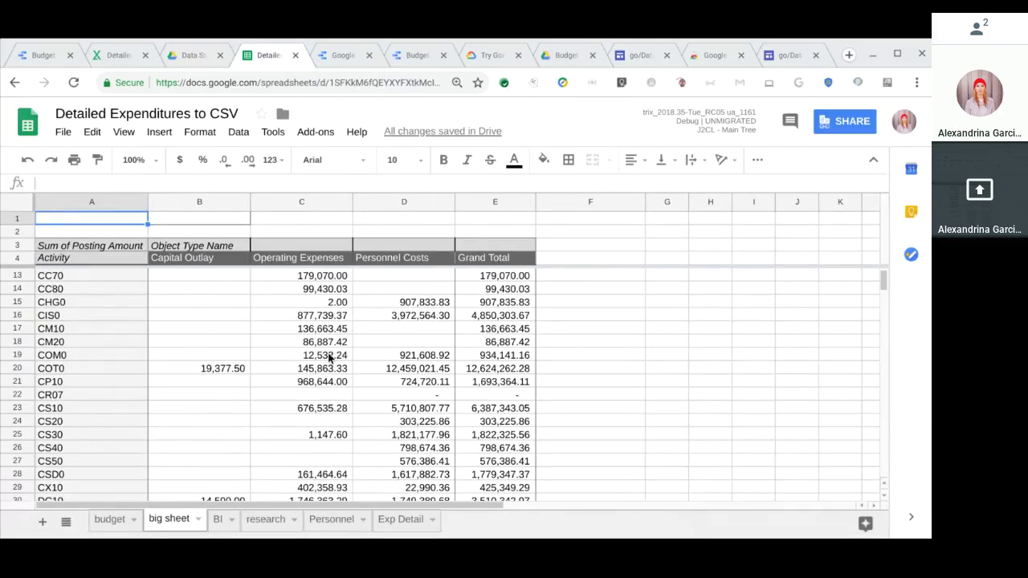
On the Data Studio home page, select the full domain in the web address
left_click(338, 53)
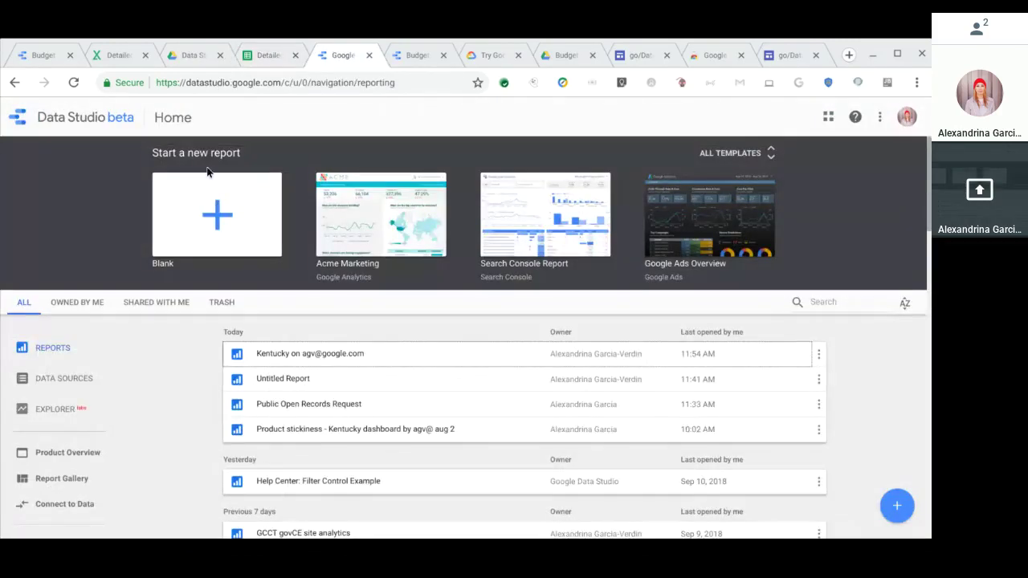
double_click(184, 82)
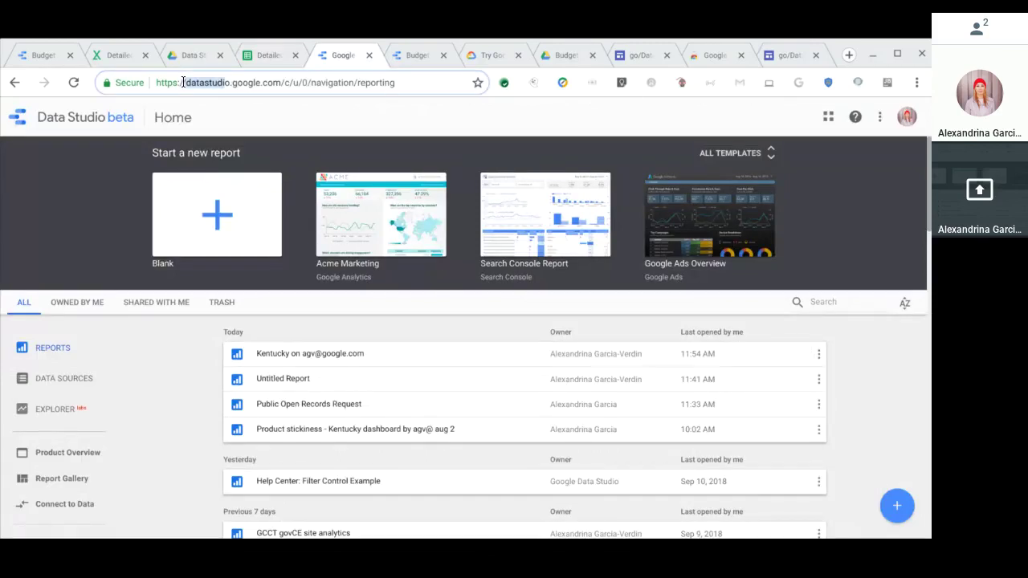
left_click_drag(184, 82, 281, 82)
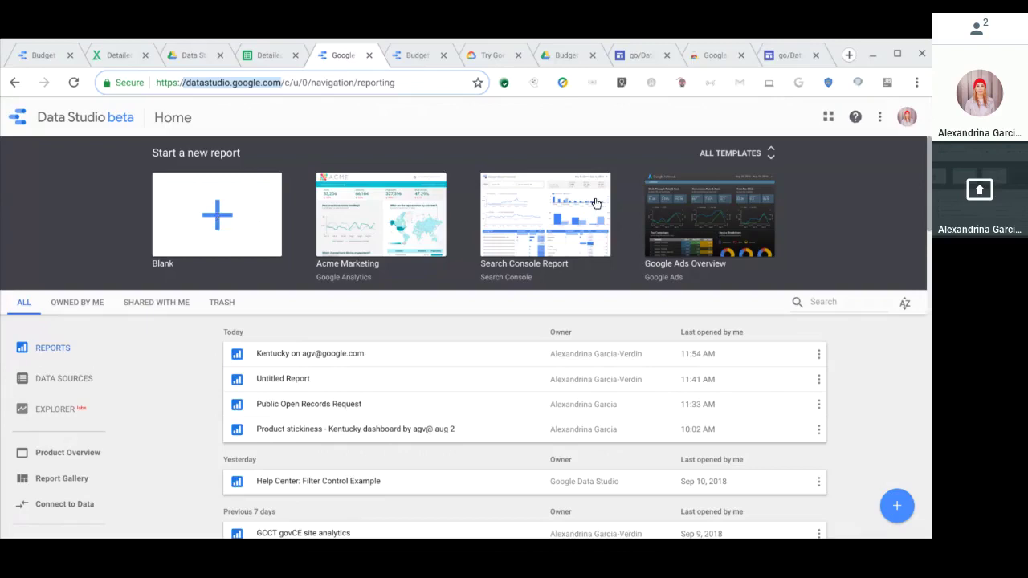
Start a blank report and browse the Google Connectors gallery for a new data source
left_click(735, 153)
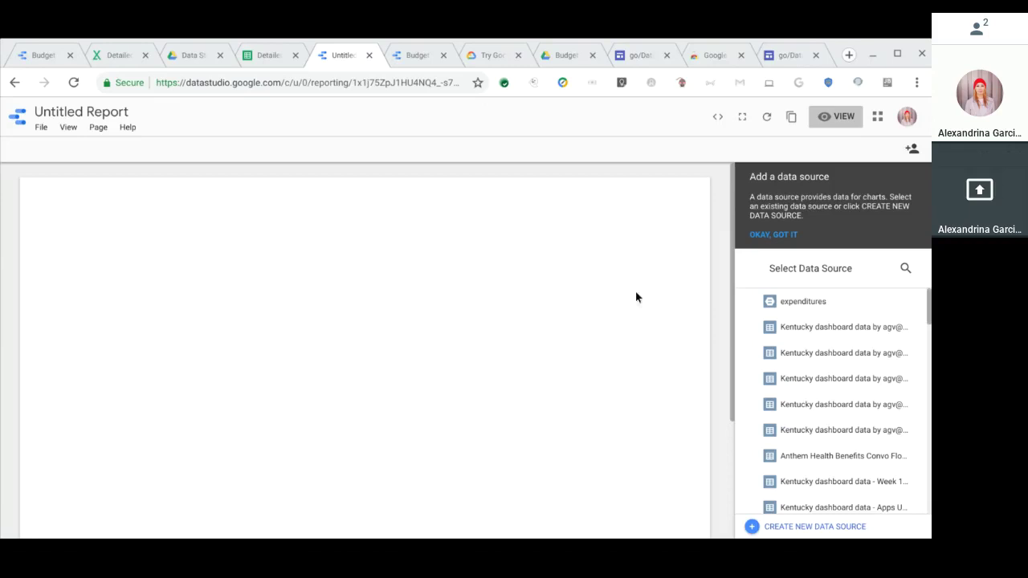
left_click(773, 528)
scroll(620, 458, "down", 3)
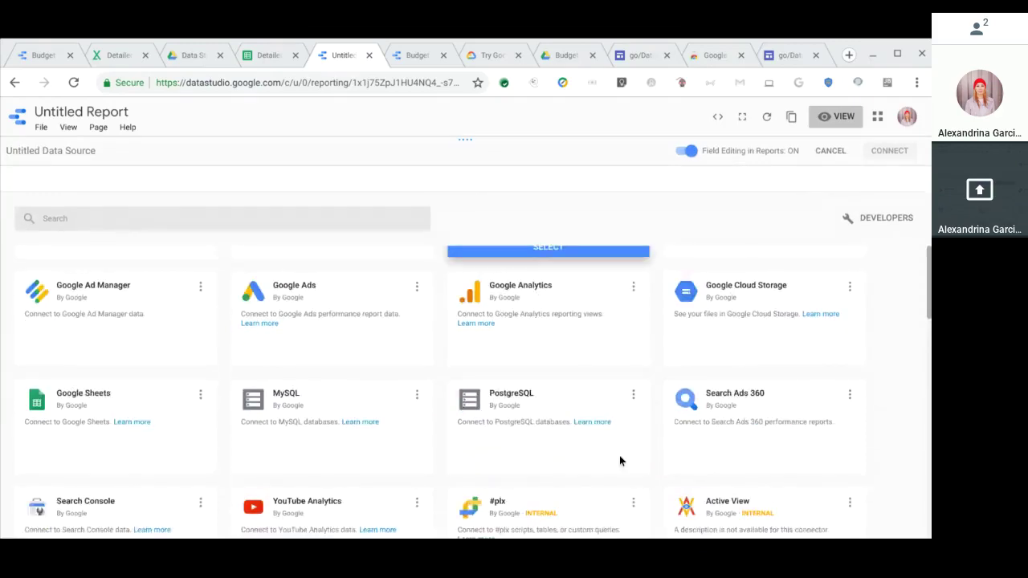
scroll(619, 456, "down", 3)
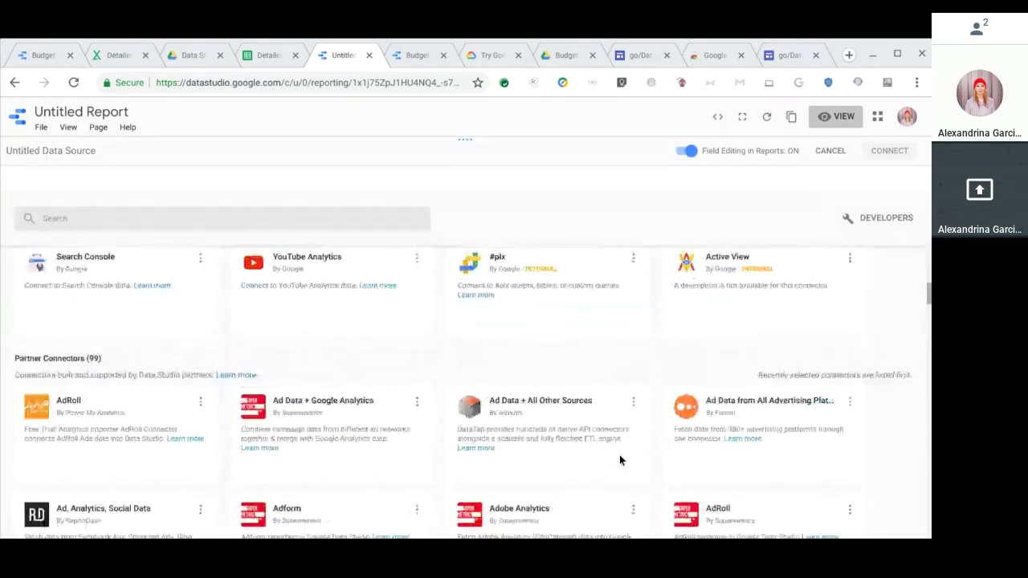
scroll(620, 460, "up", 5)
mouse_move(131, 372)
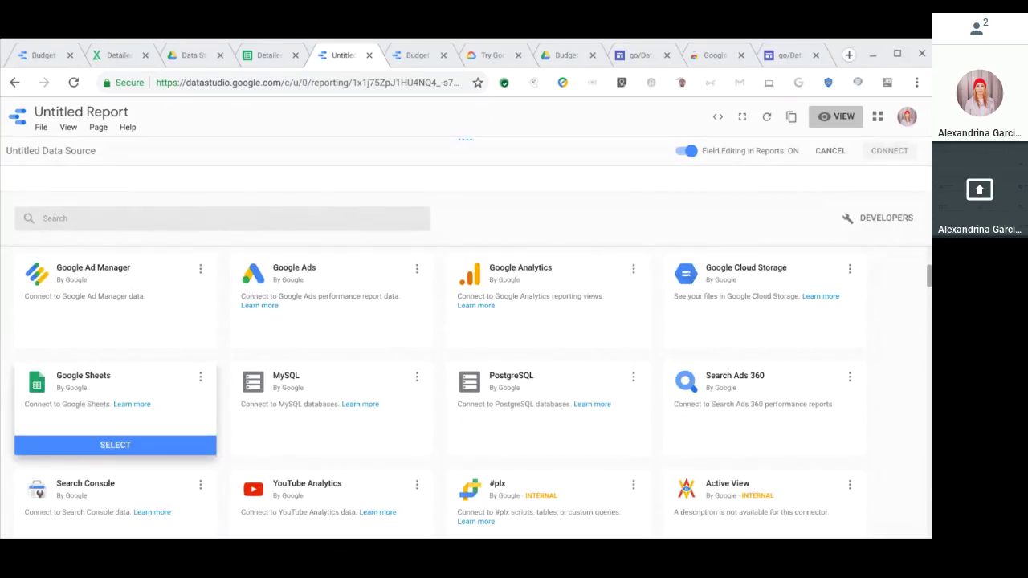
scroll(273, 386, "up", 3)
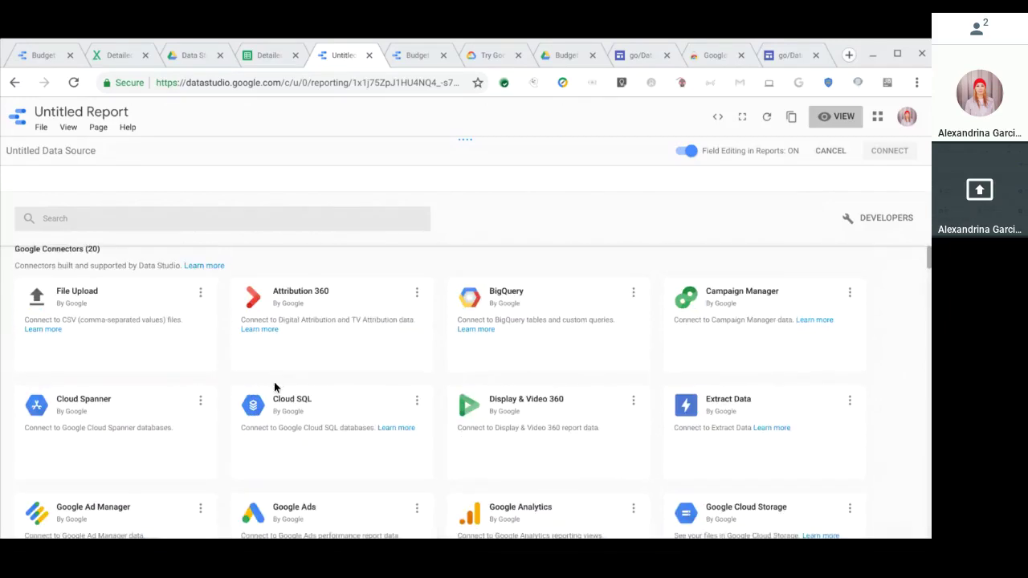
Choose the BigQuery connector to list the account's projects under My Projects
left_click(508, 370)
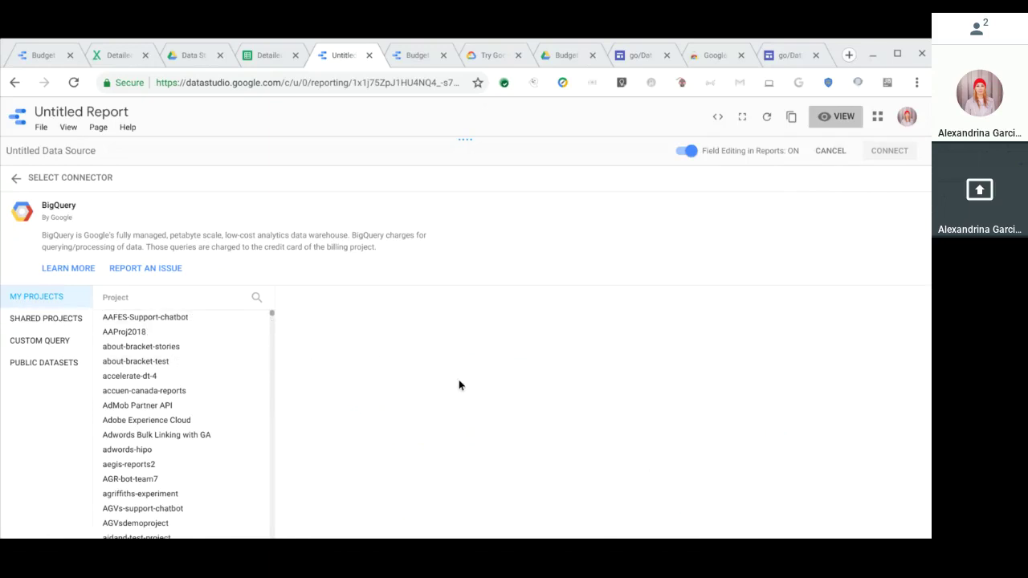
Close the Untitled Report and add a blank page 3 from the page list
left_click(369, 54)
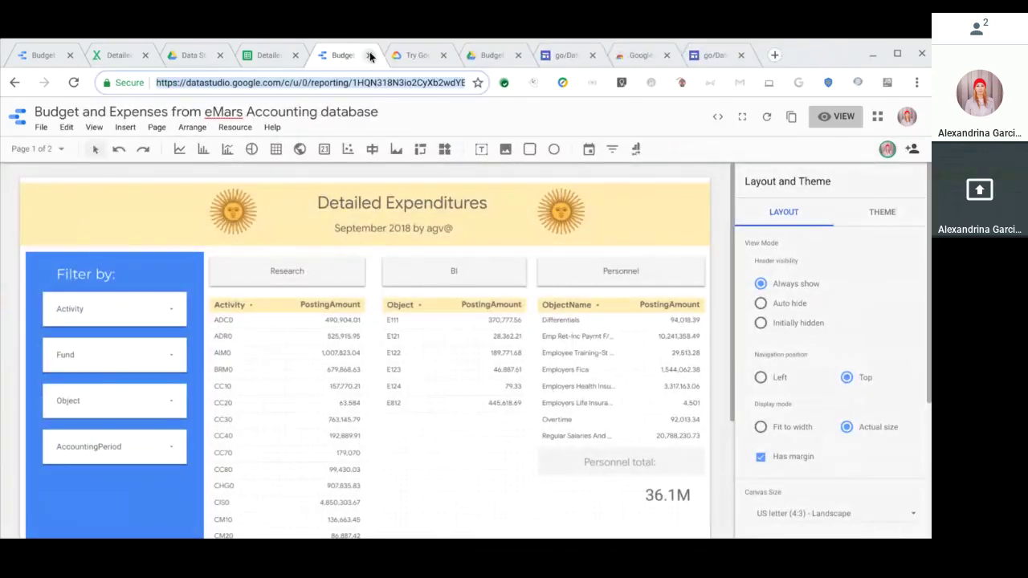
left_click(66, 148)
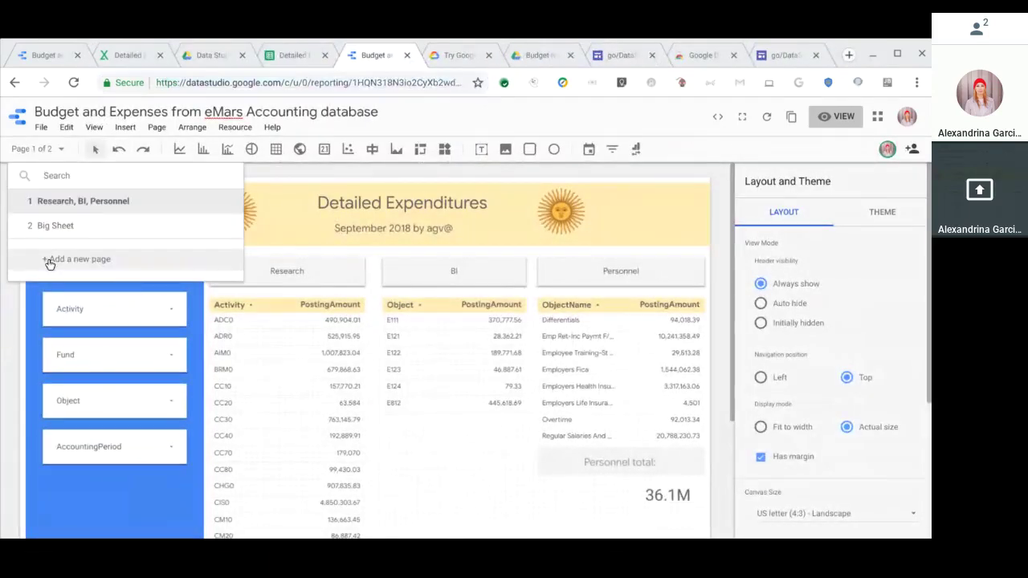
left_click(48, 261)
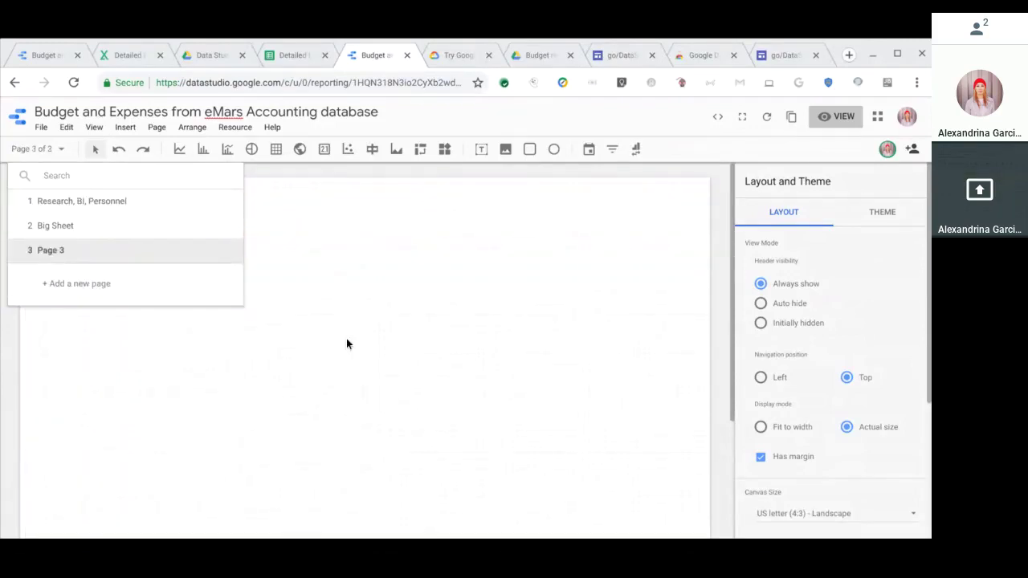
left_click(719, 342)
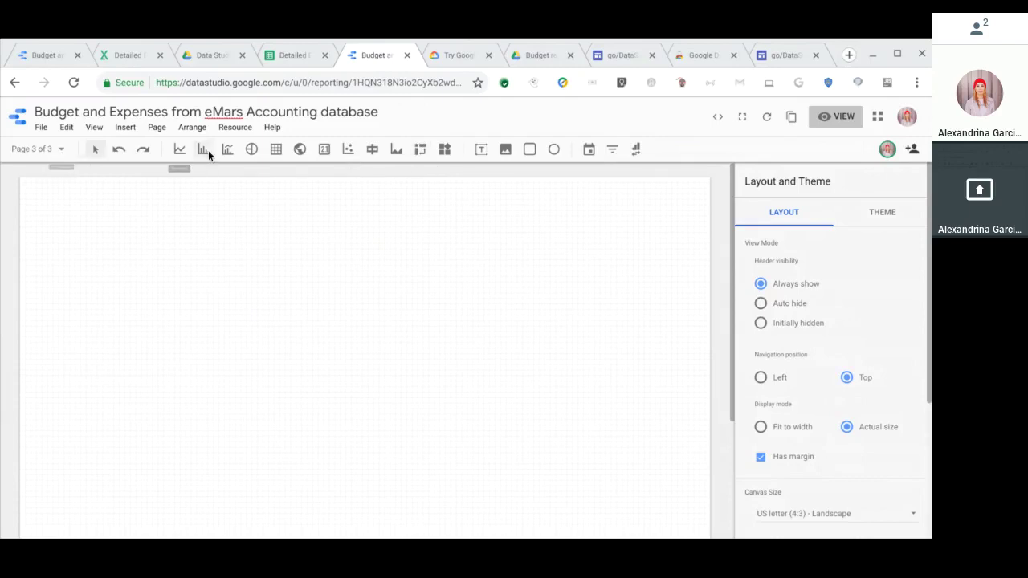
Draw a Record Count by DocCode table on Page 3, checking the published Big Sheet page
left_click(280, 151)
left_click_drag(107, 218, 251, 439)
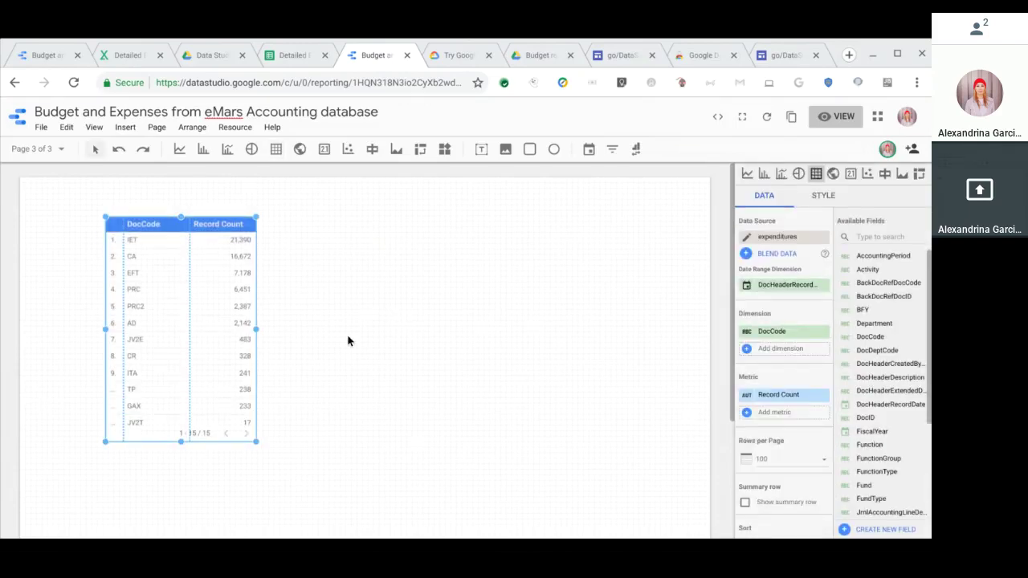
left_click(37, 52)
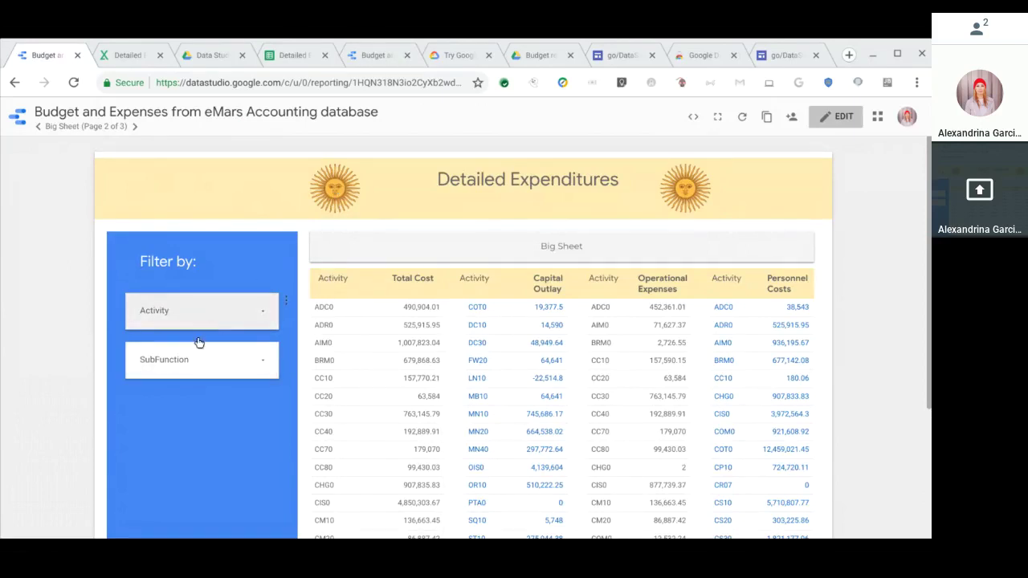
left_click(361, 63)
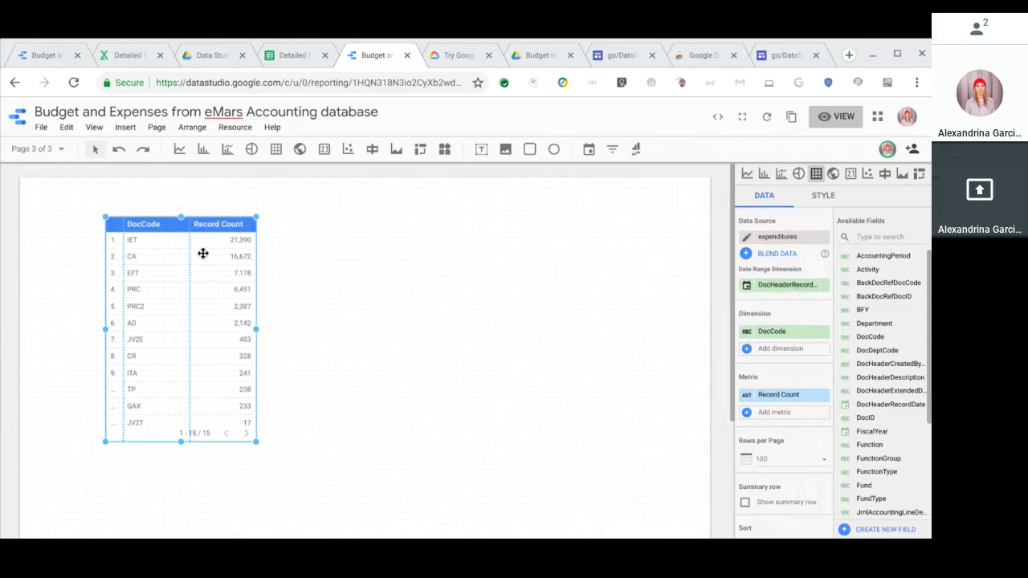
On the Research, BI, Personnel page, select the Research table, discarding a test duplicate
left_click(62, 150)
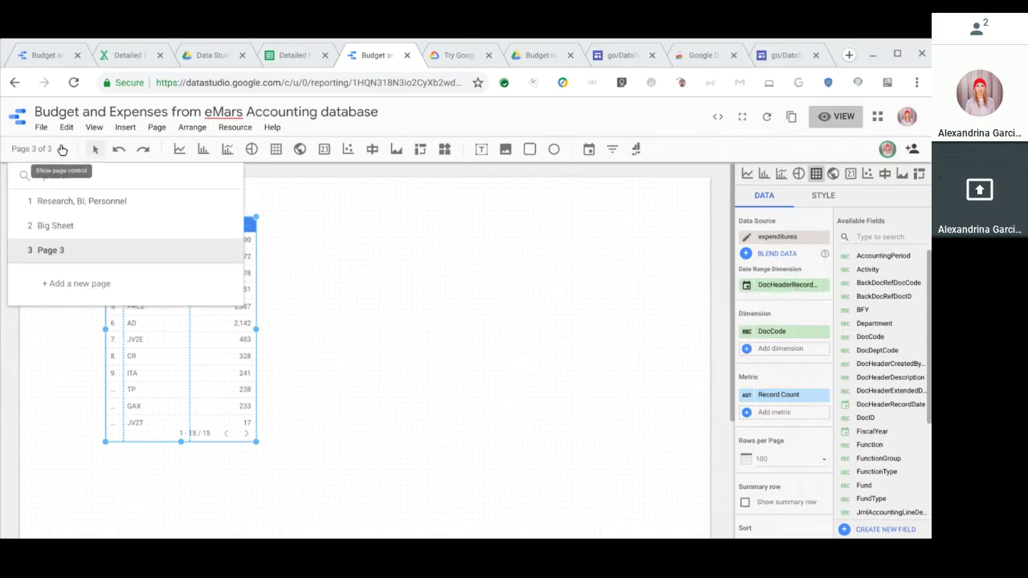
left_click(62, 202)
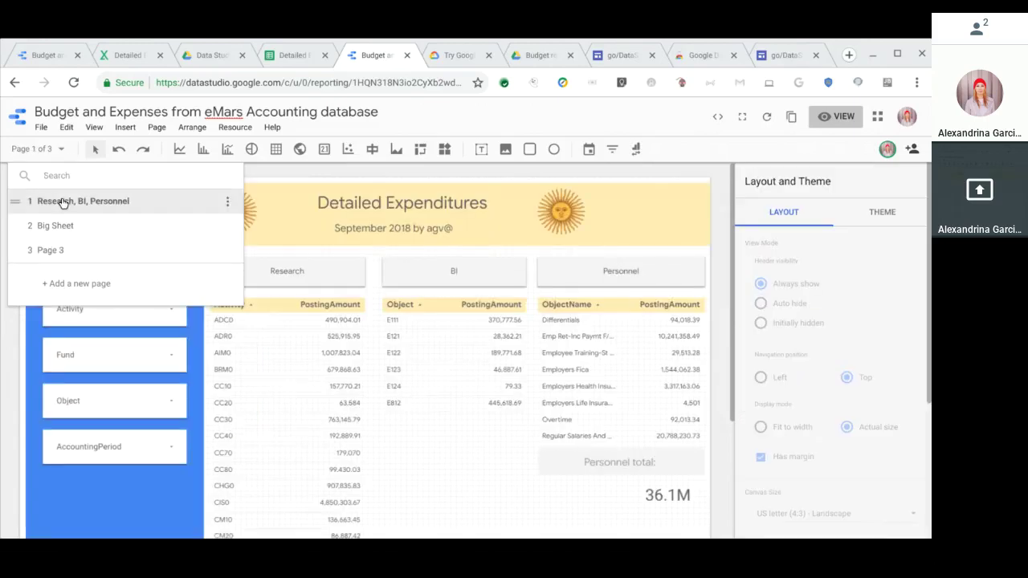
left_click(327, 447)
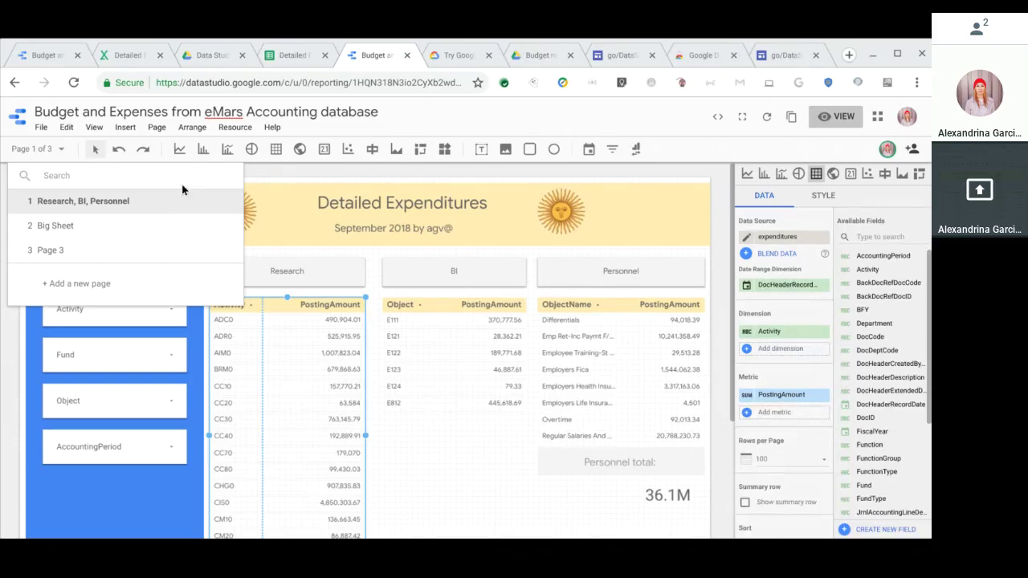
left_click(426, 489)
left_click(324, 435)
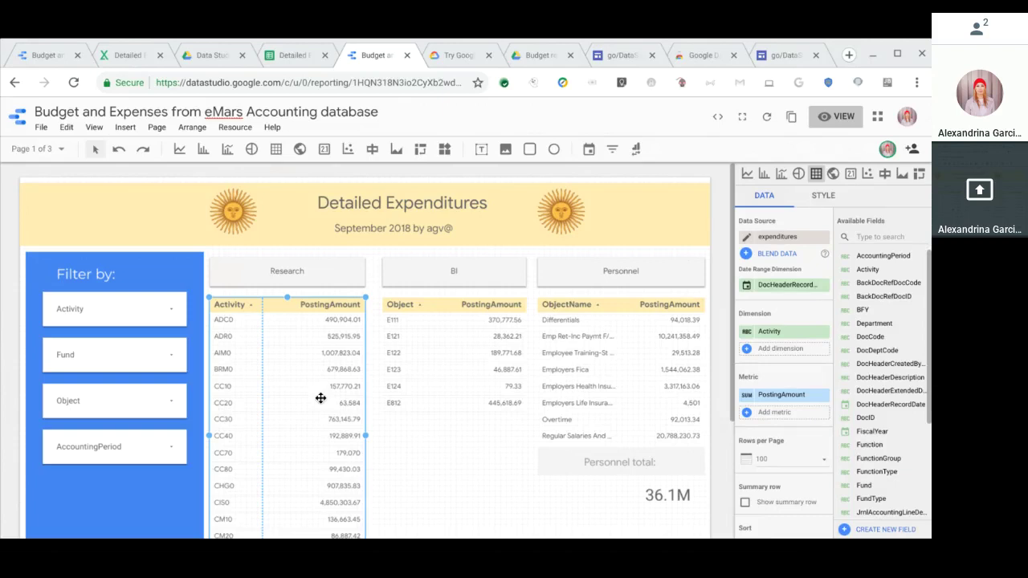
key("ctrl+d")
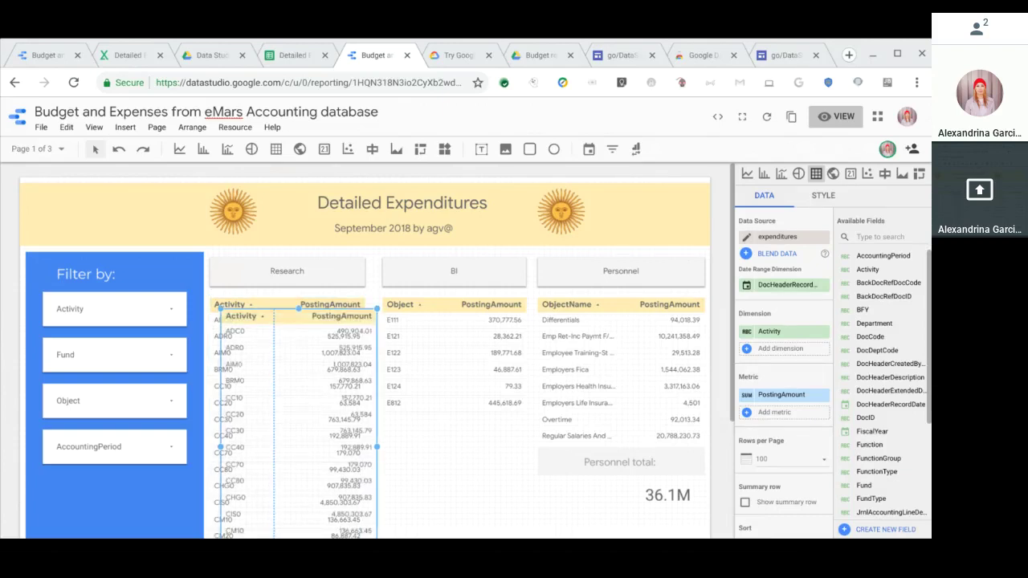
key("Delete")
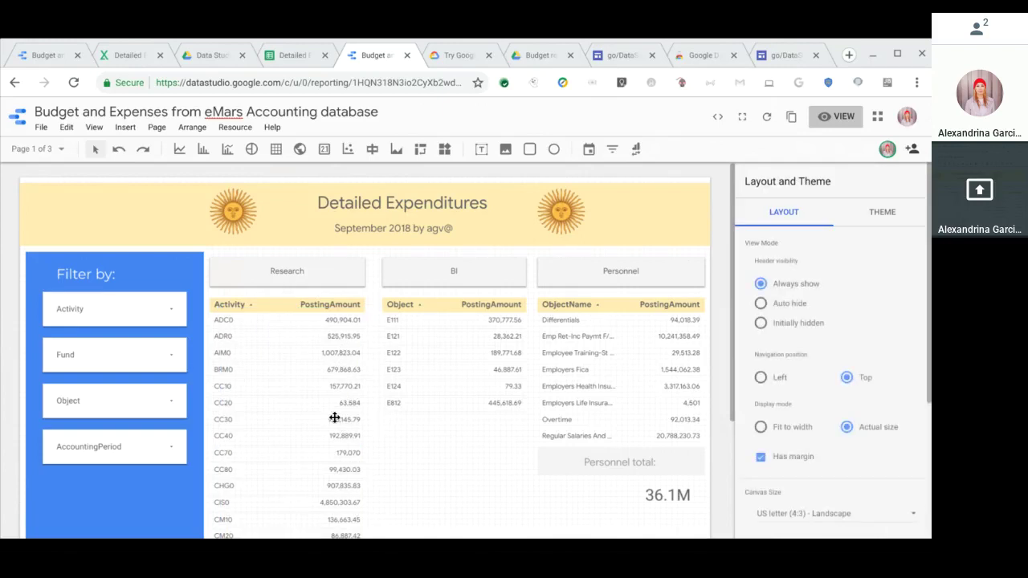
left_click(333, 418)
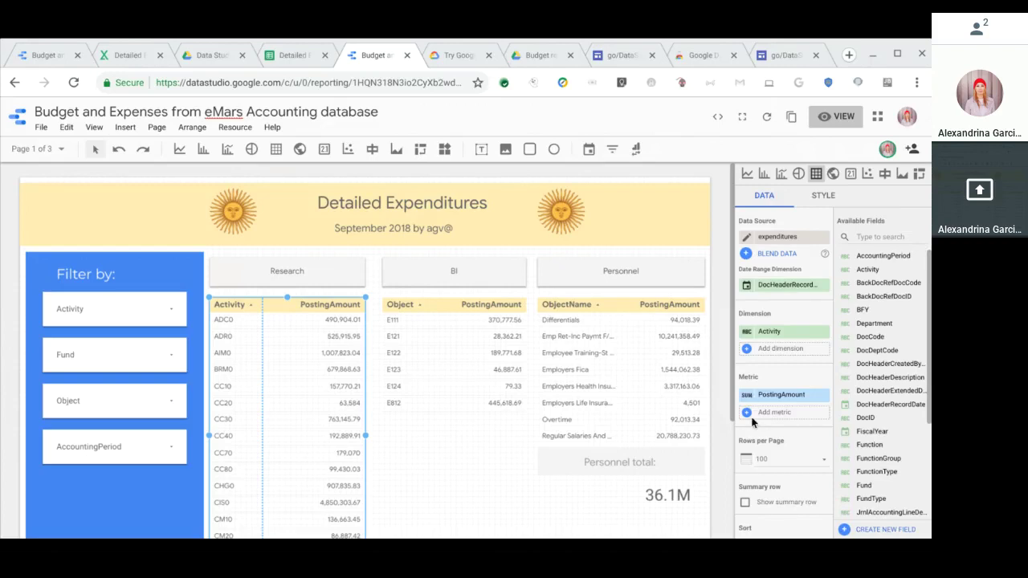
Open the expenditures data source's connection editor listing its 31 fields
scroll(789, 490, "down", 5)
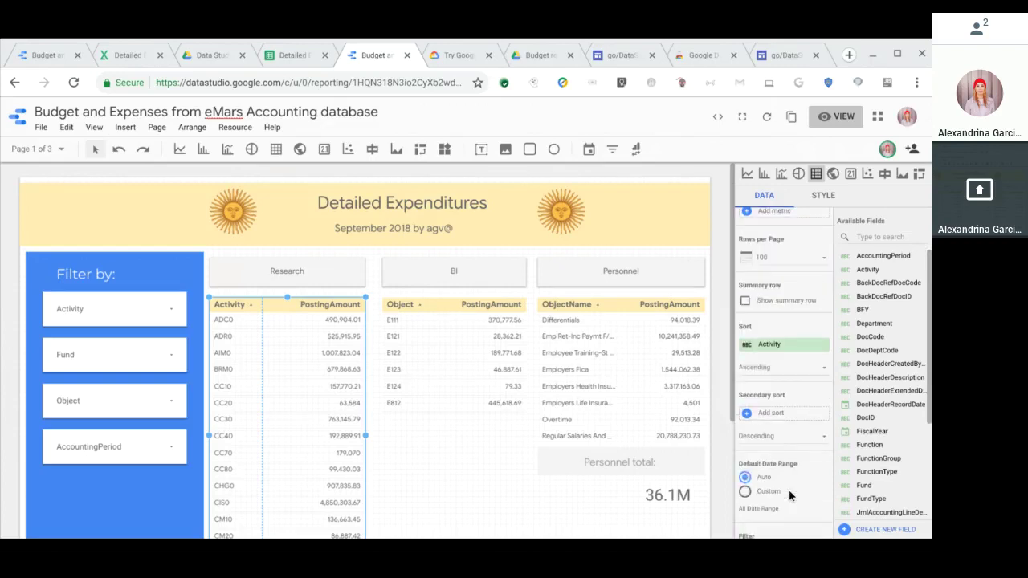
scroll(789, 490, "up", 5)
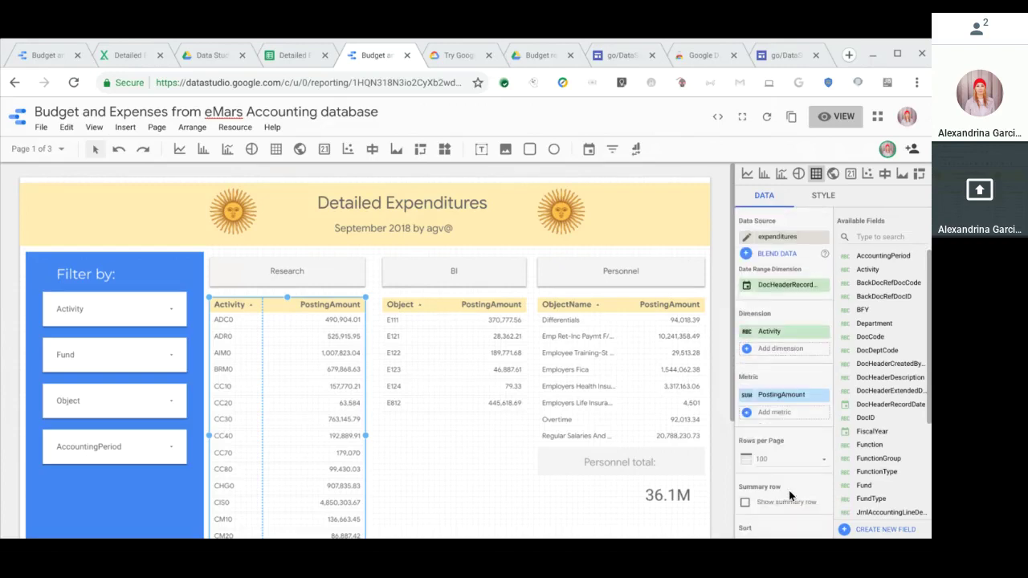
left_click(746, 239)
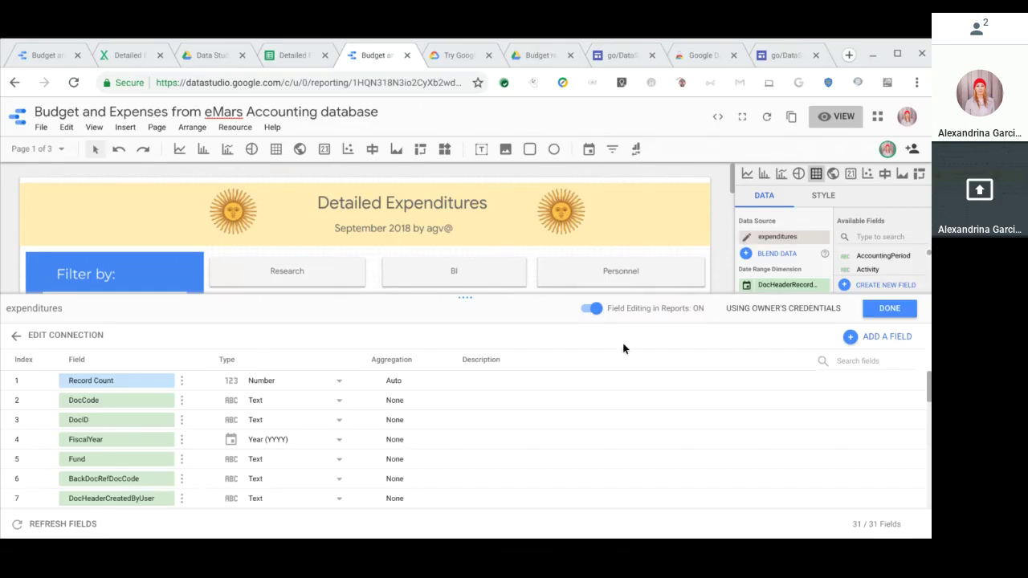
Highlight the title of the 'Try Google BigQuery today: Now with 10GB of free storage' article
left_click(465, 51)
left_click_drag(466, 290, 140, 245)
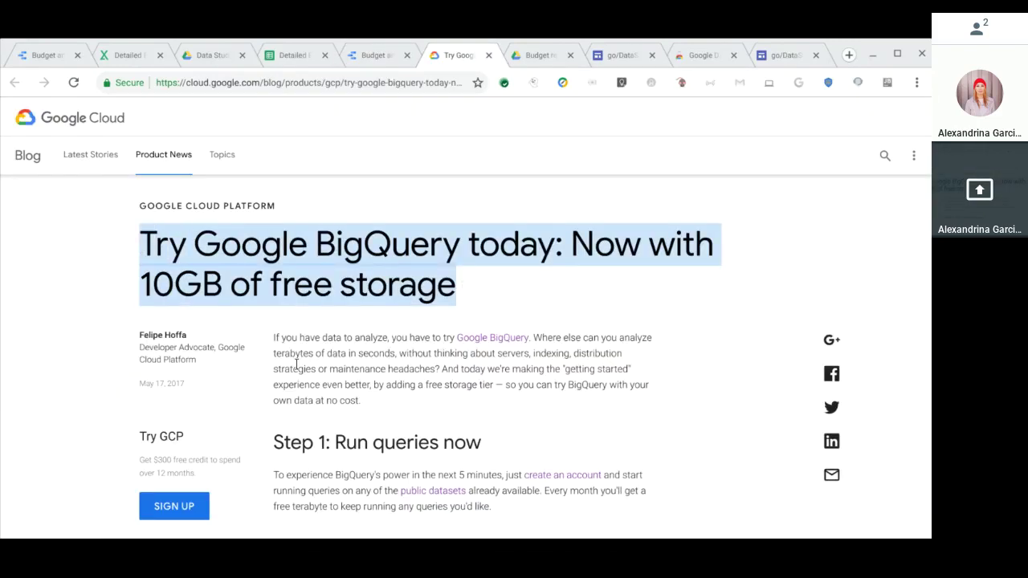
scroll(297, 364, "down", 1)
scroll(297, 364, "up", 1)
Pass through the Data Studio report to the Detailed Expenditures to CSV big sheet pivot
left_click(375, 50)
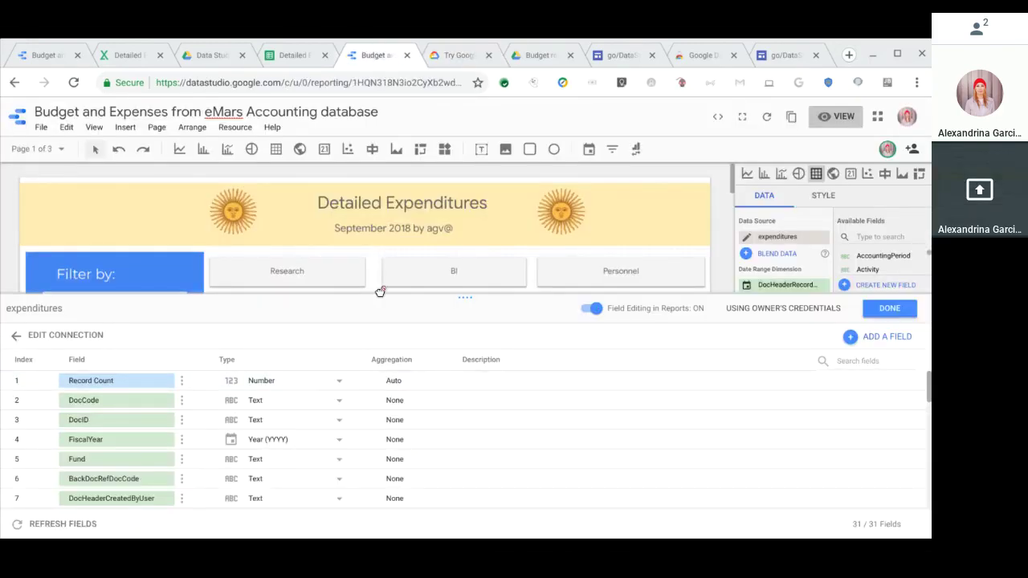
left_click(276, 54)
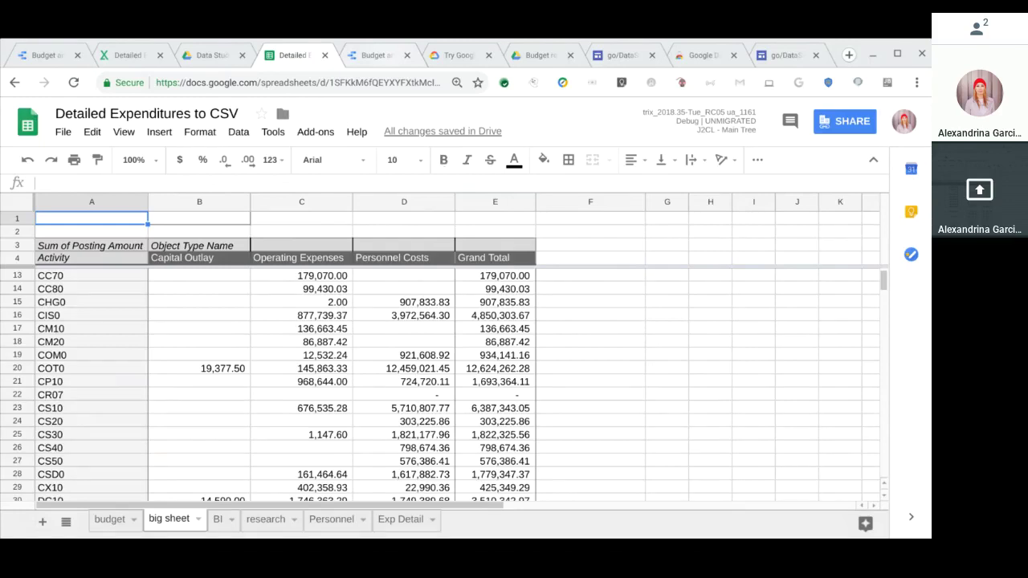
Return to the Budget and Expenses report's expenditures connection editor
left_click(385, 55)
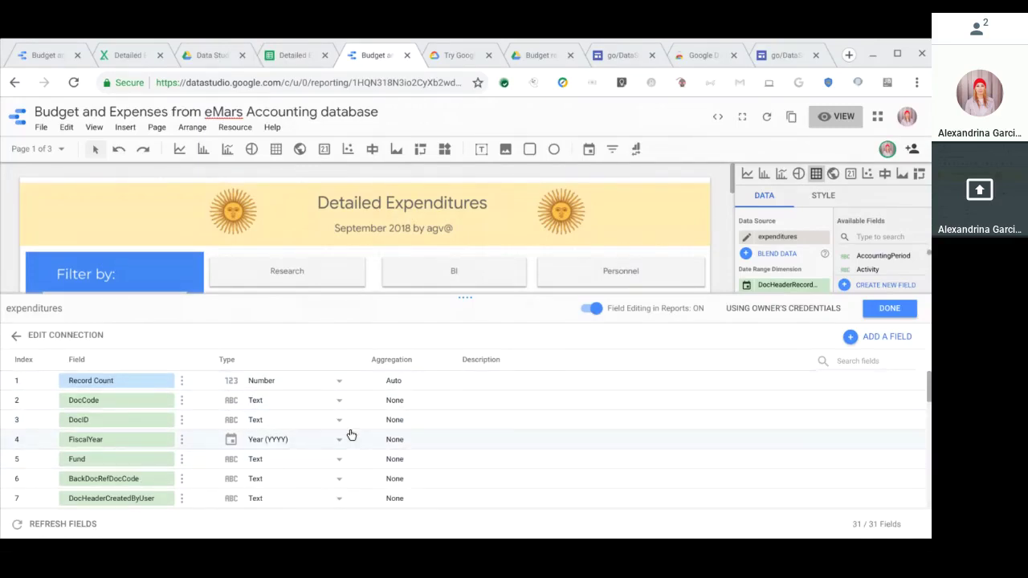
Look over the expenditures data source fields, including FiscalYear's description, then close the field list
left_click(515, 435)
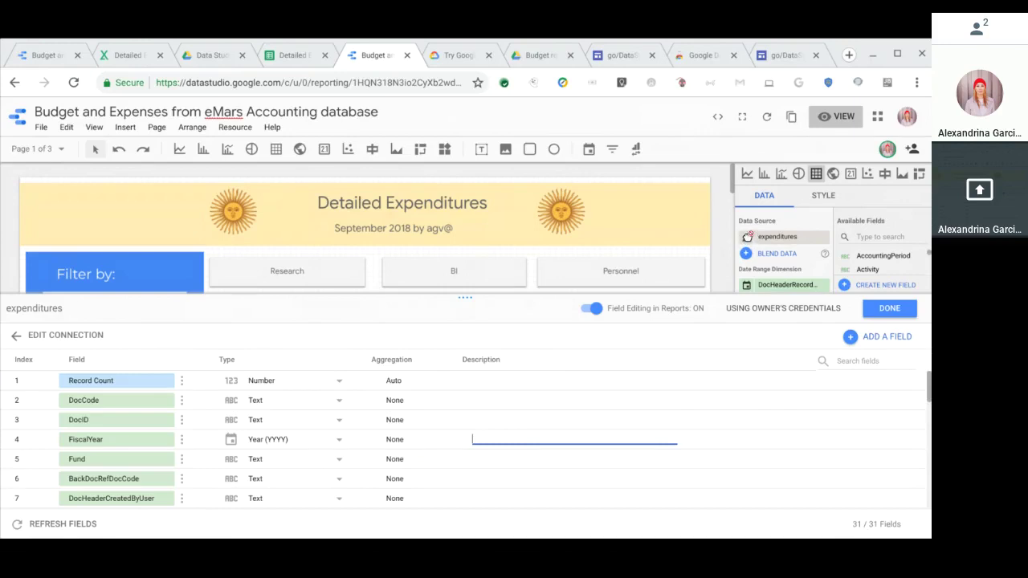
left_click(898, 304)
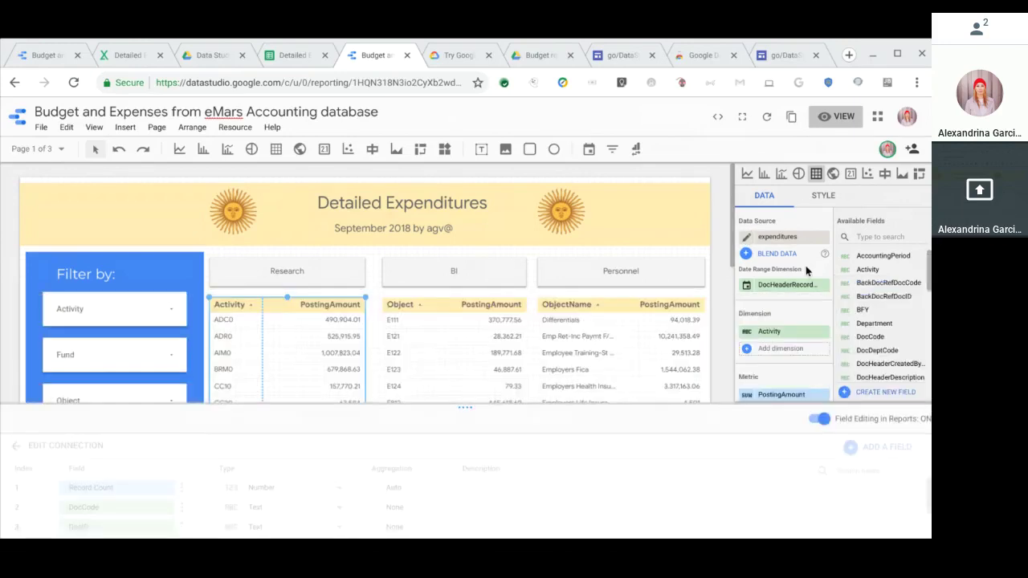
left_click(747, 239)
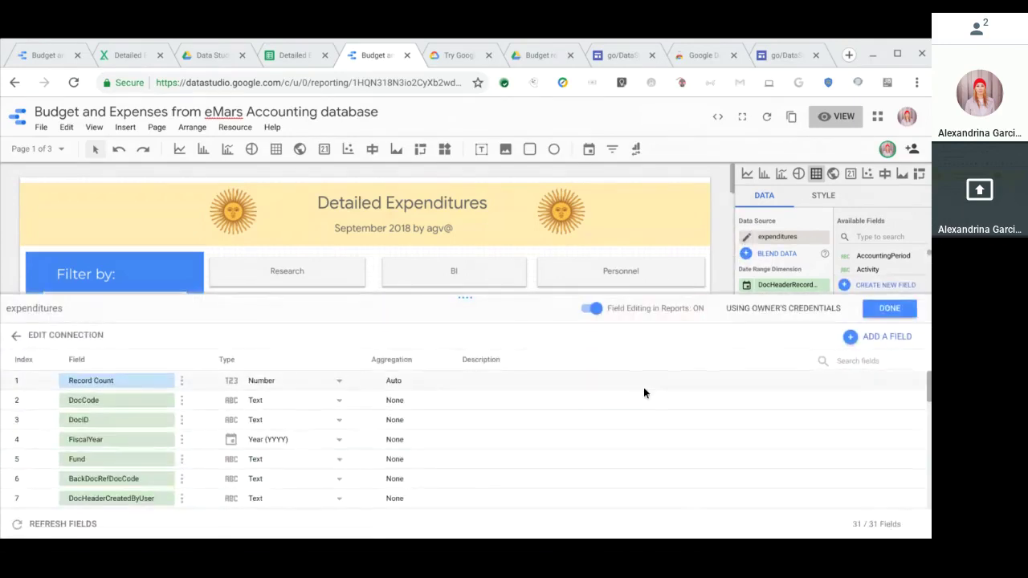
scroll(650, 484, "down", 3)
scroll(650, 484, "up", 3)
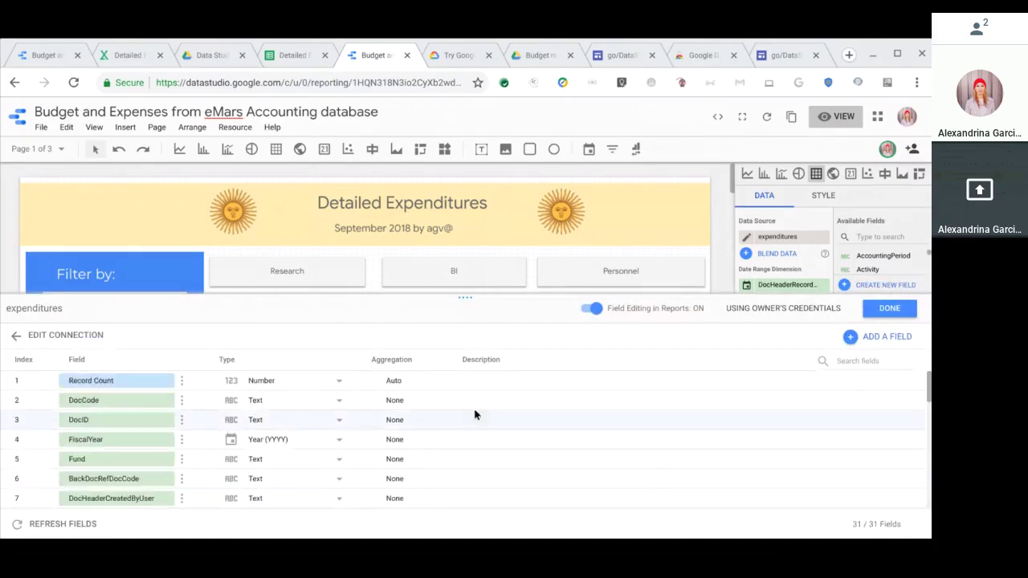
scroll(189, 468, "down", 4)
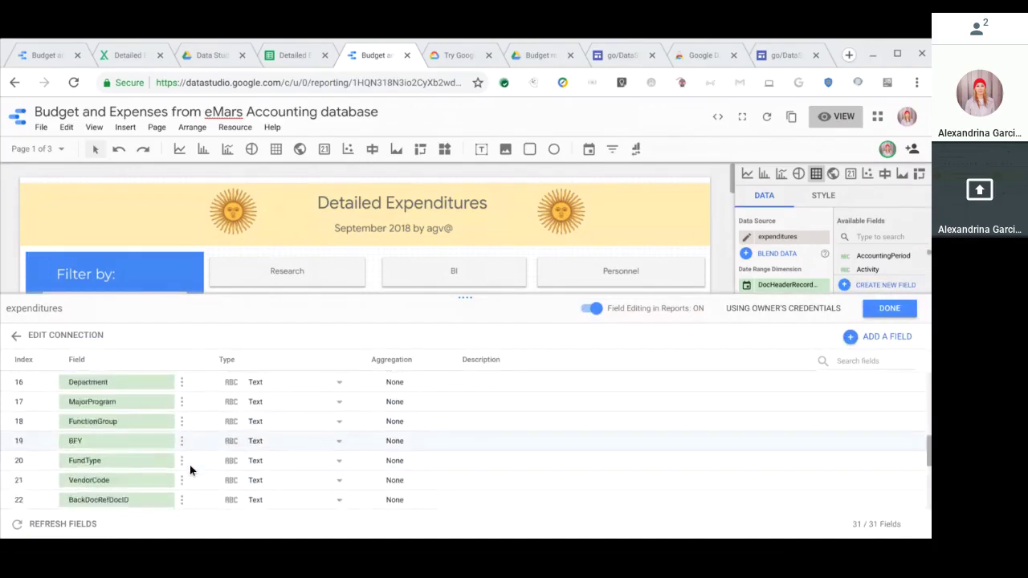
scroll(189, 470, "up", 4)
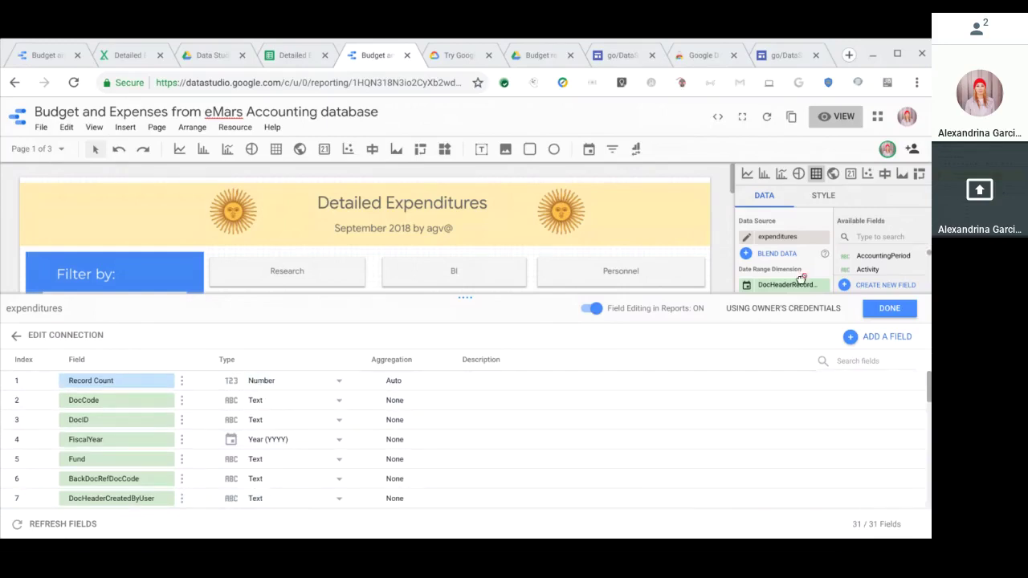
left_click(880, 306)
left_click(786, 256)
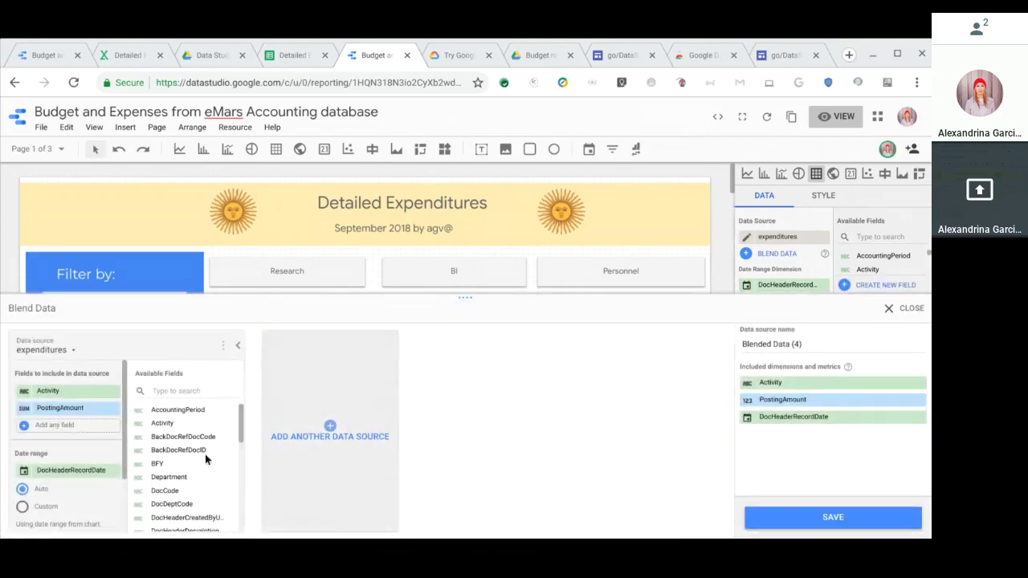
left_click(920, 309)
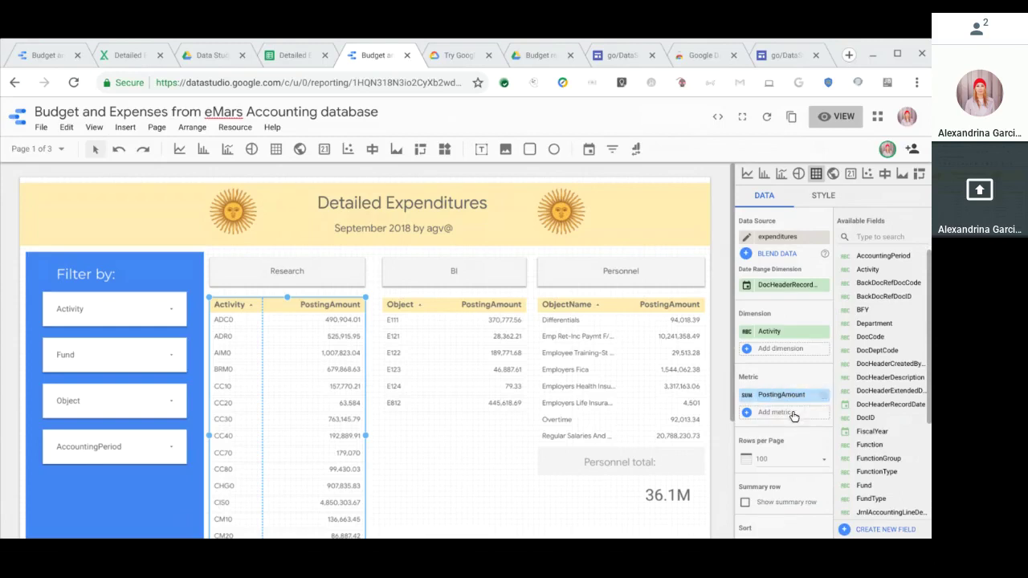
Keep the Research table at 100 rows per page and select the Personnel table
scroll(793, 416, "down", 1)
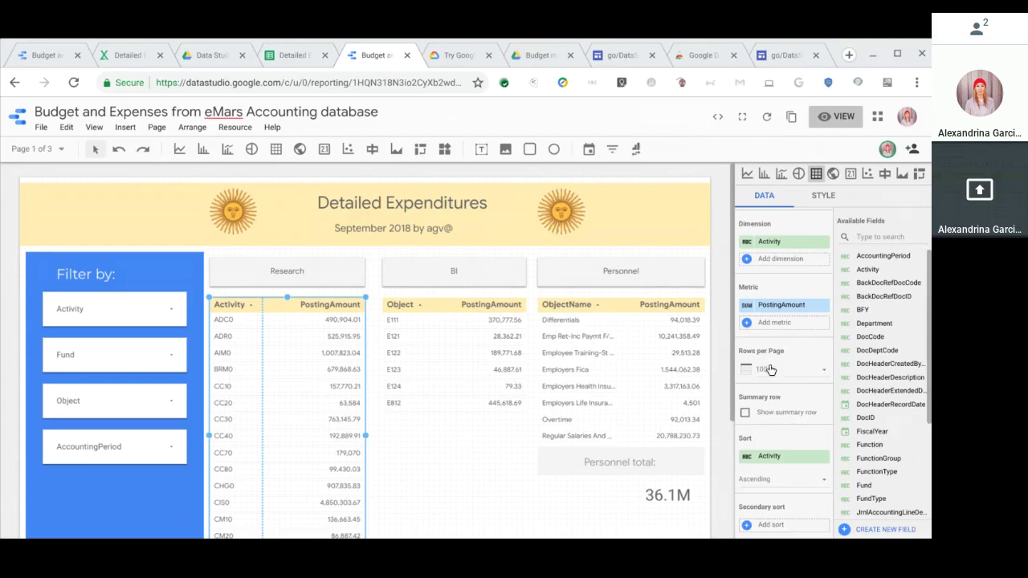
left_click(796, 370)
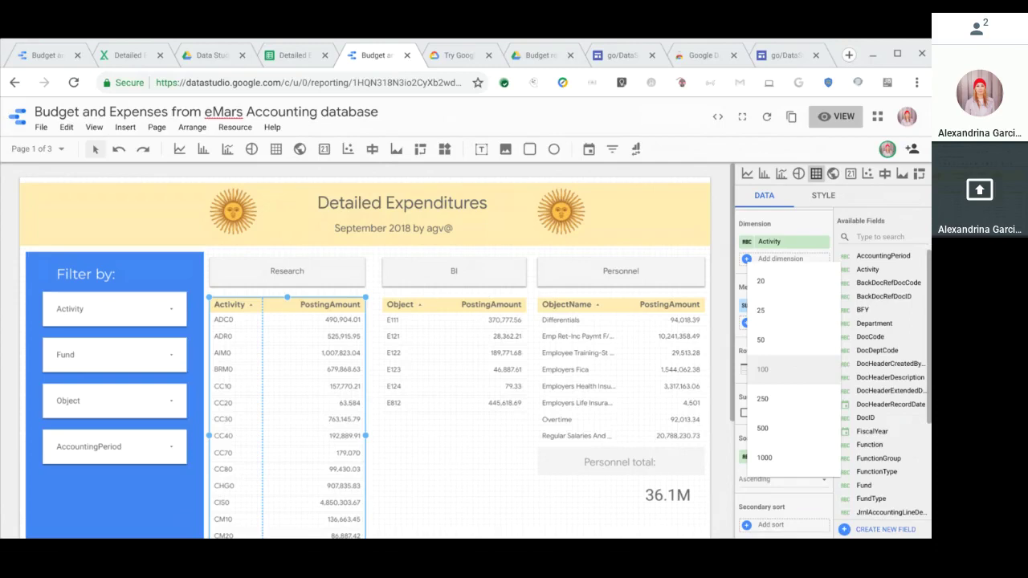
left_click(796, 370)
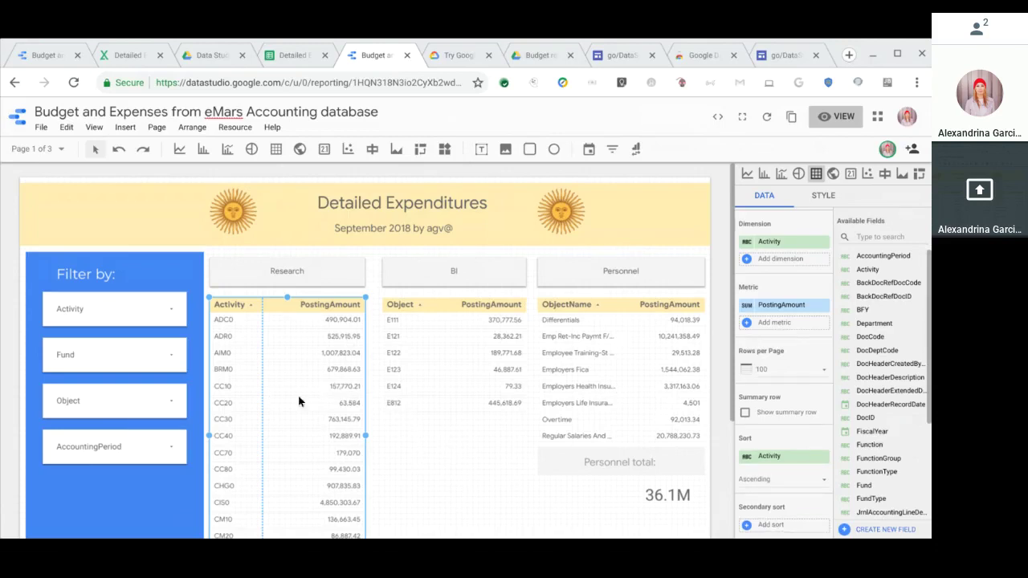
left_click(648, 374)
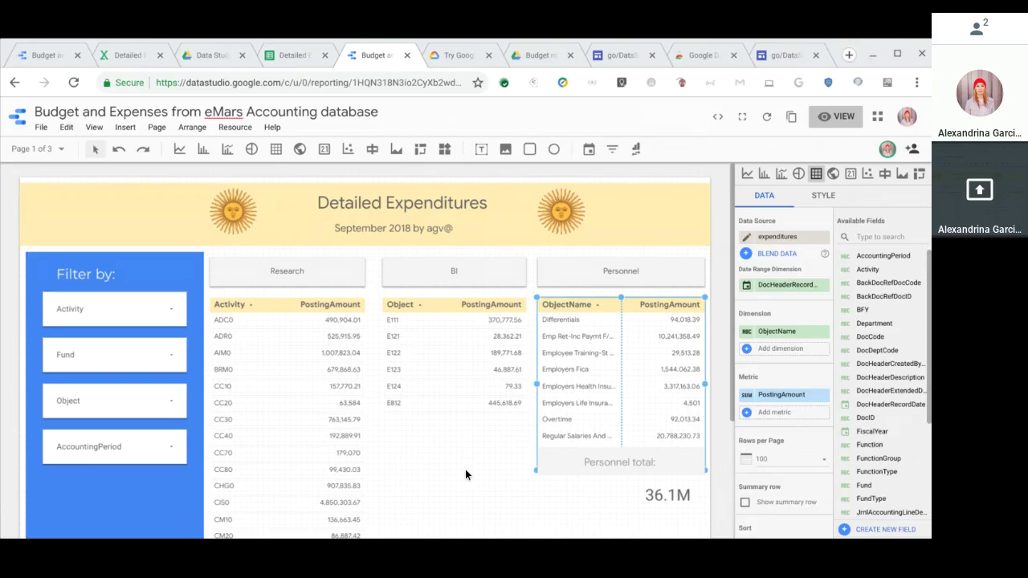
left_click(460, 53)
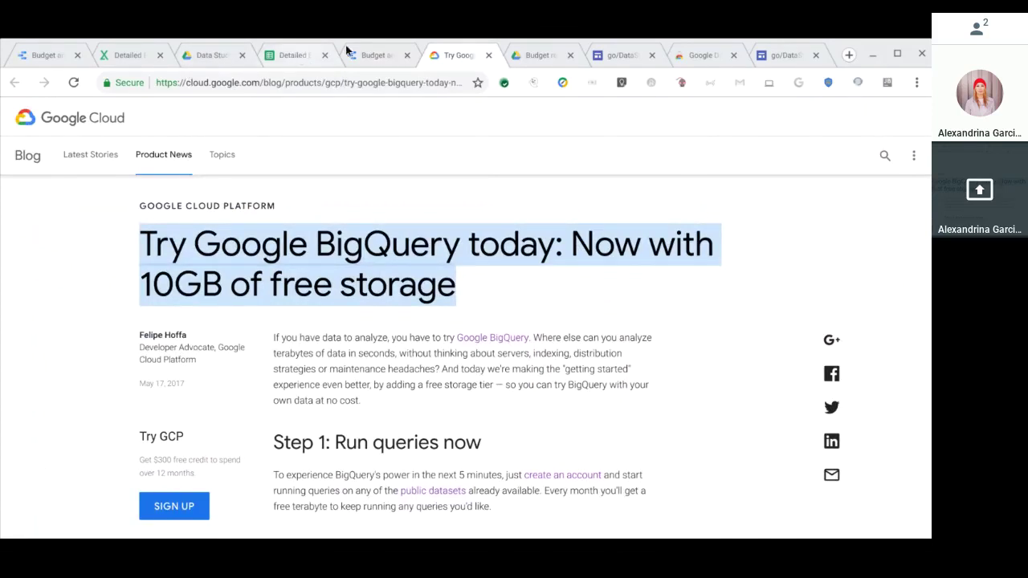
left_click(378, 53)
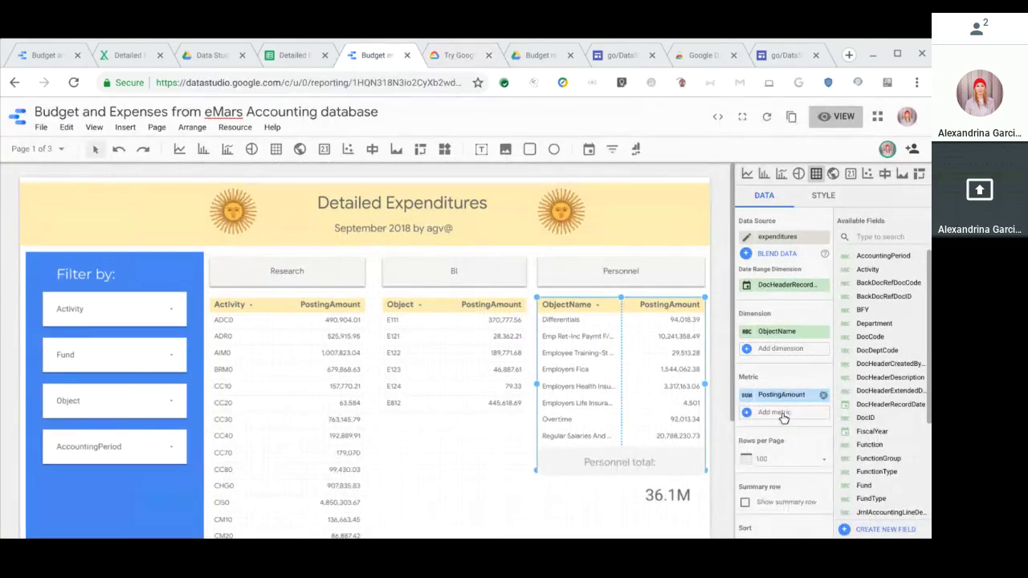
scroll(780, 419, "down", 3)
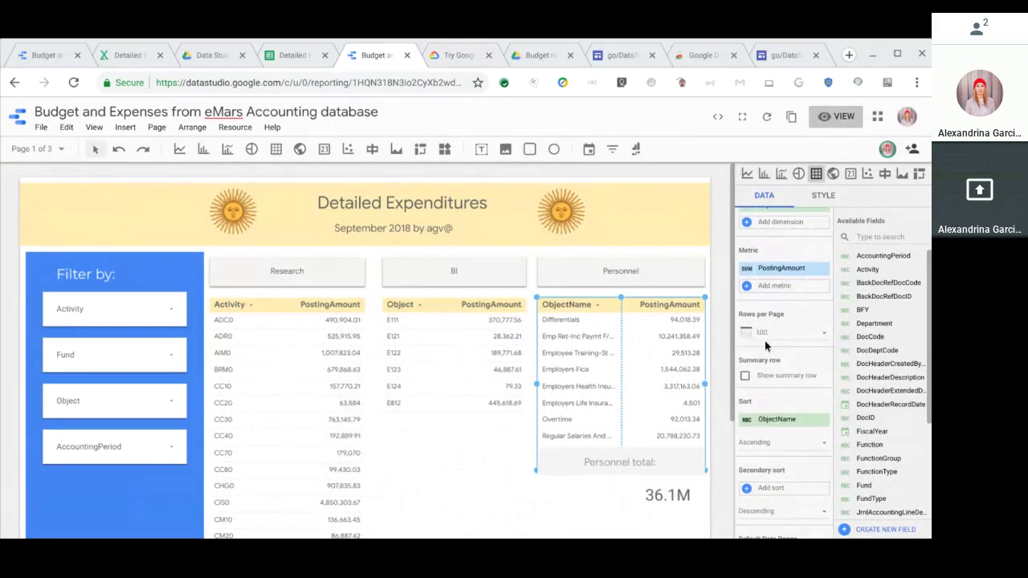
scroll(767, 392, "down", 1)
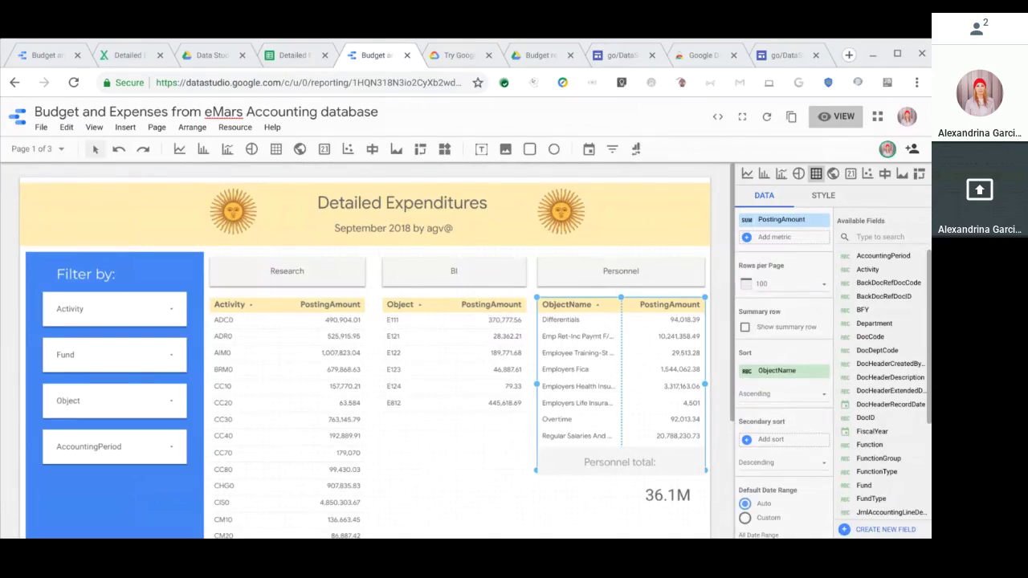
left_click(764, 395)
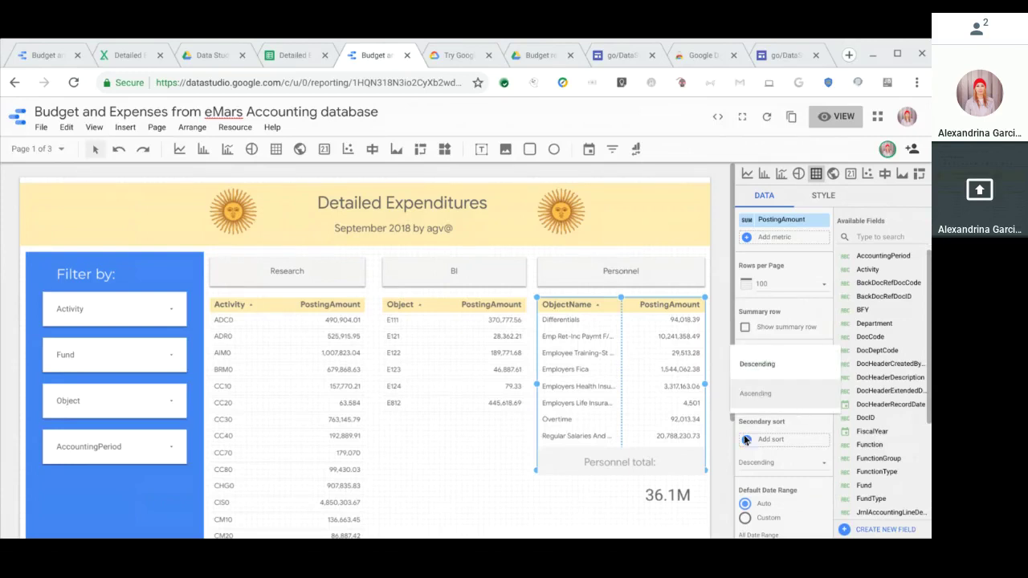
left_click(773, 386)
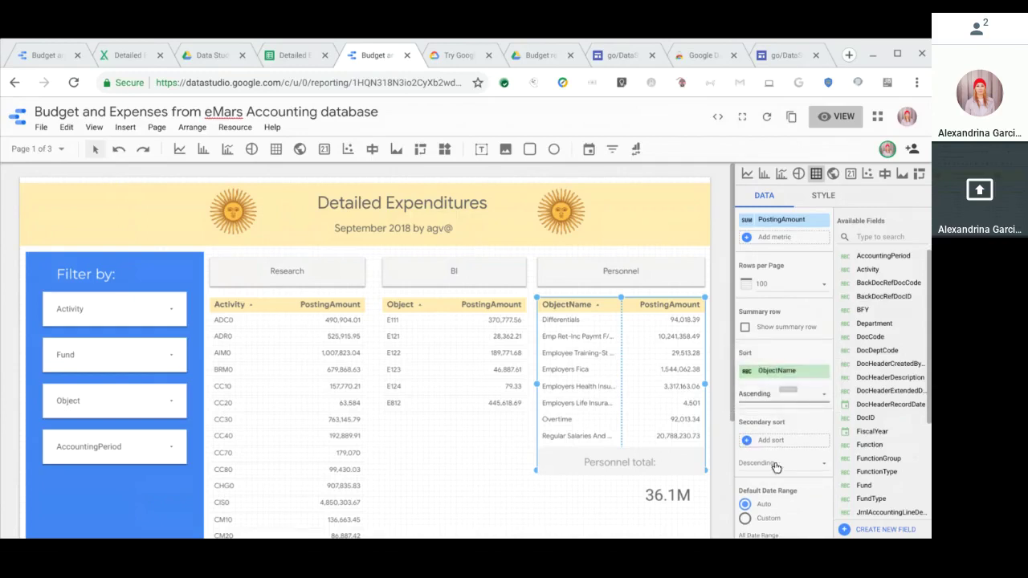
scroll(781, 466, "down", 1)
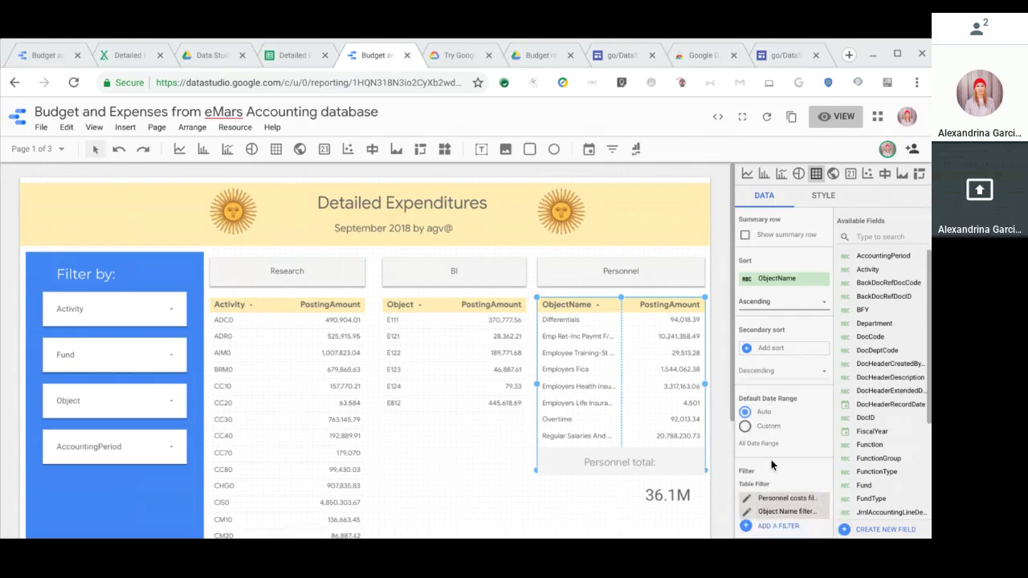
scroll(775, 400, "up", 3)
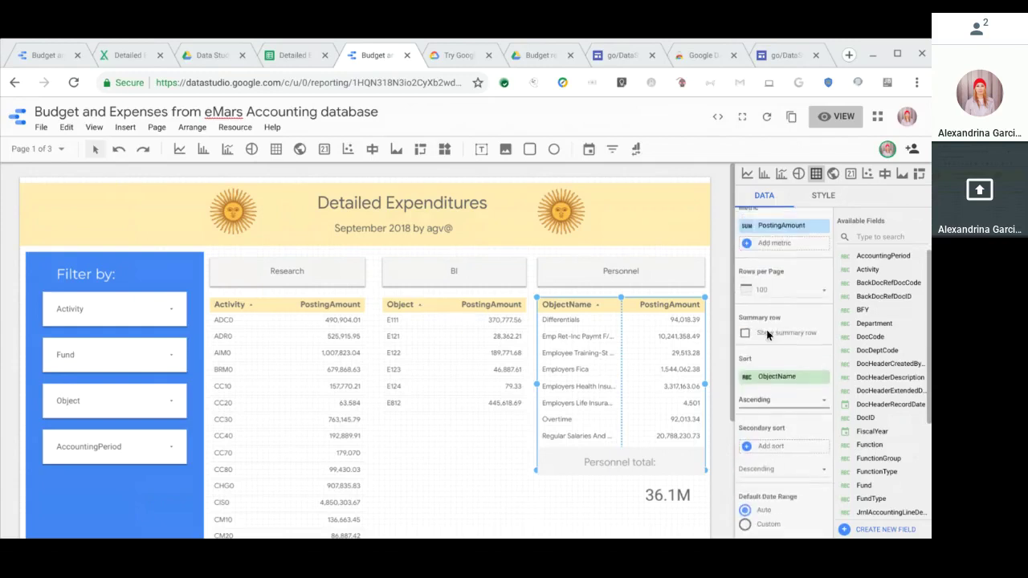
scroll(780, 483, "down", 3)
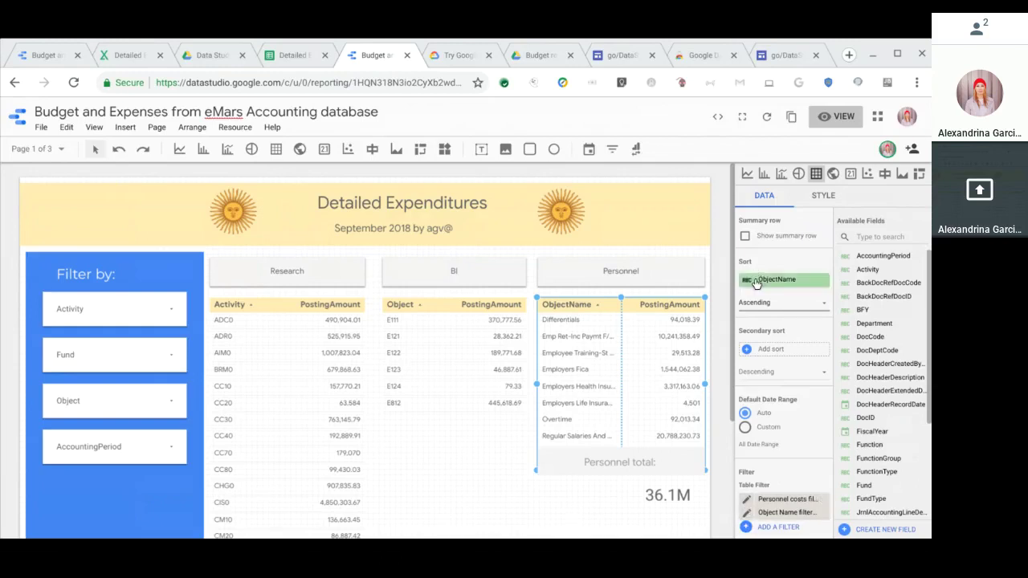
scroll(747, 402, "up", 5)
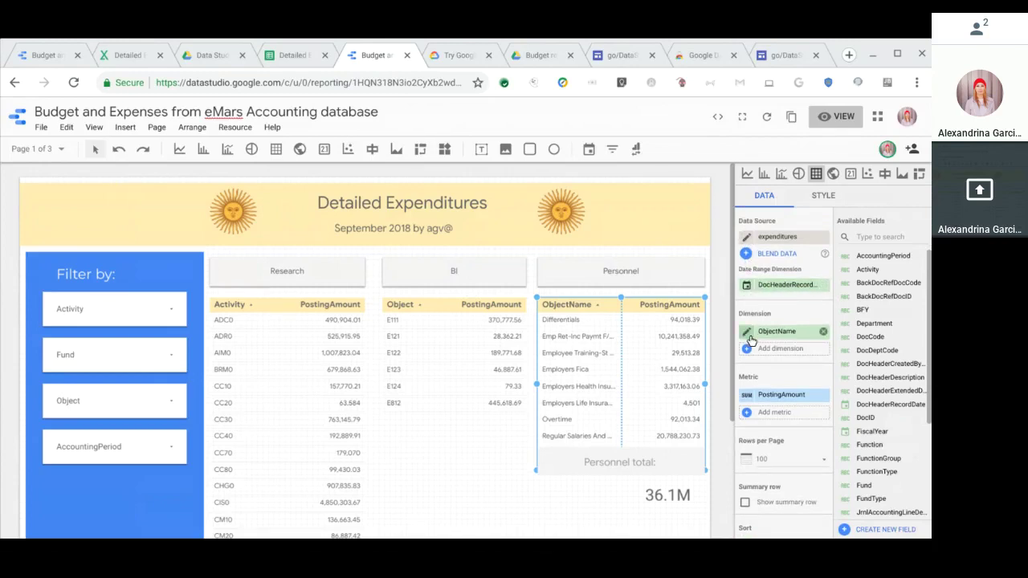
Check the Personnel table's PostingAmount metric aggregation settings
left_click(747, 395)
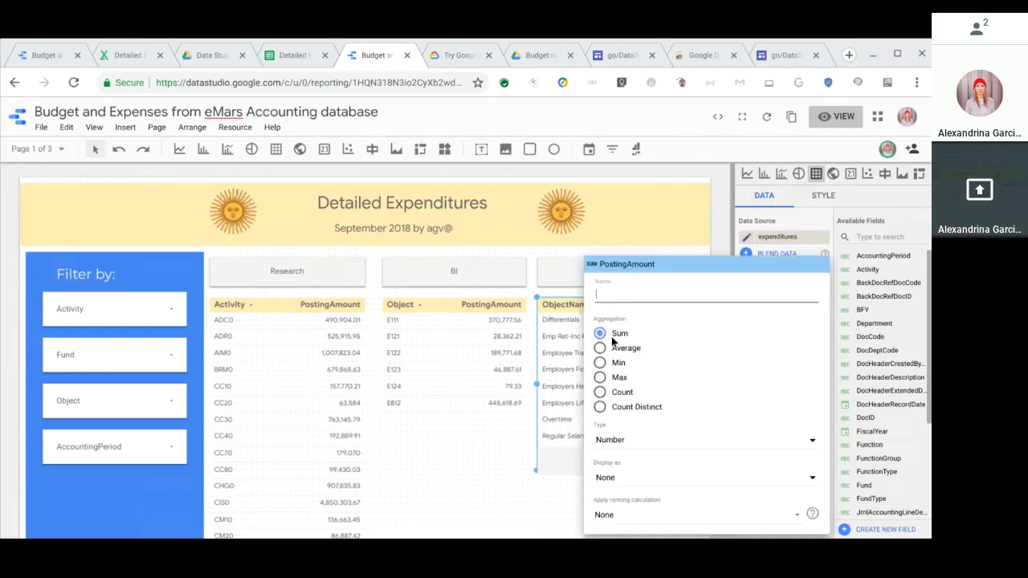
left_click(726, 244)
scroll(759, 478, "down", 3)
scroll(767, 485, "down", 2)
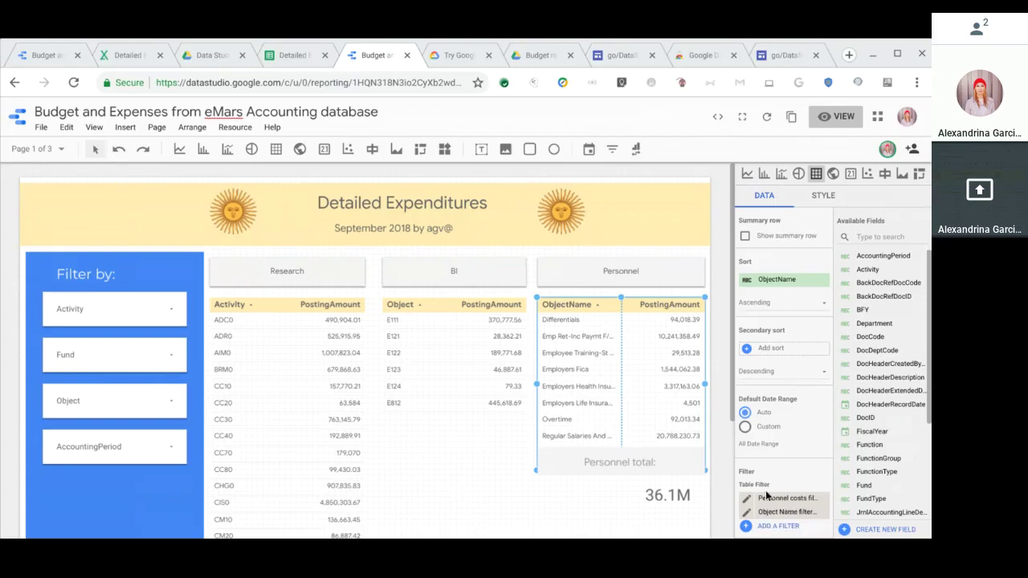
Start a new filter from Add a filter, then close it unsaved to return to the filter list
left_click(775, 530)
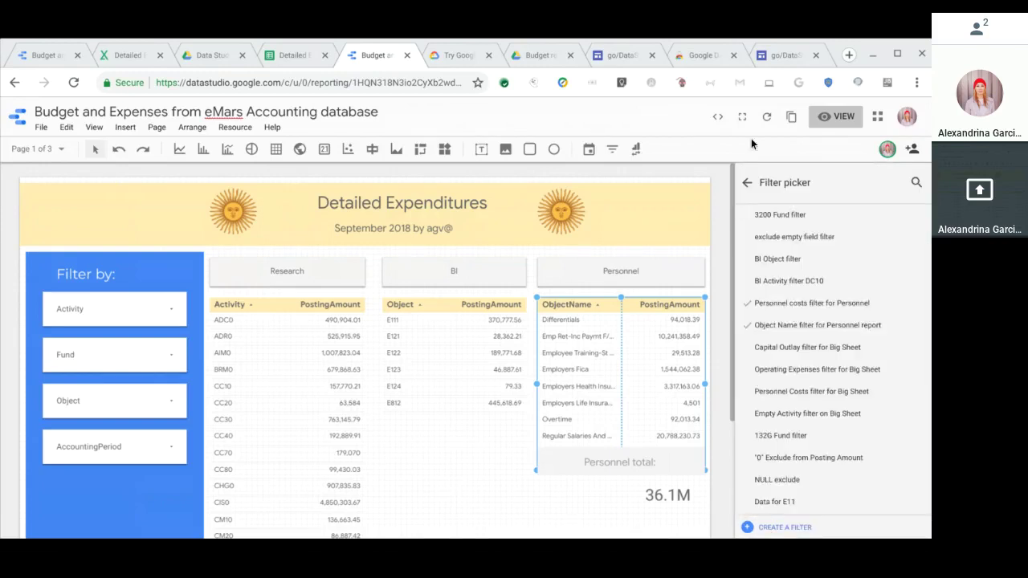
left_click(777, 527)
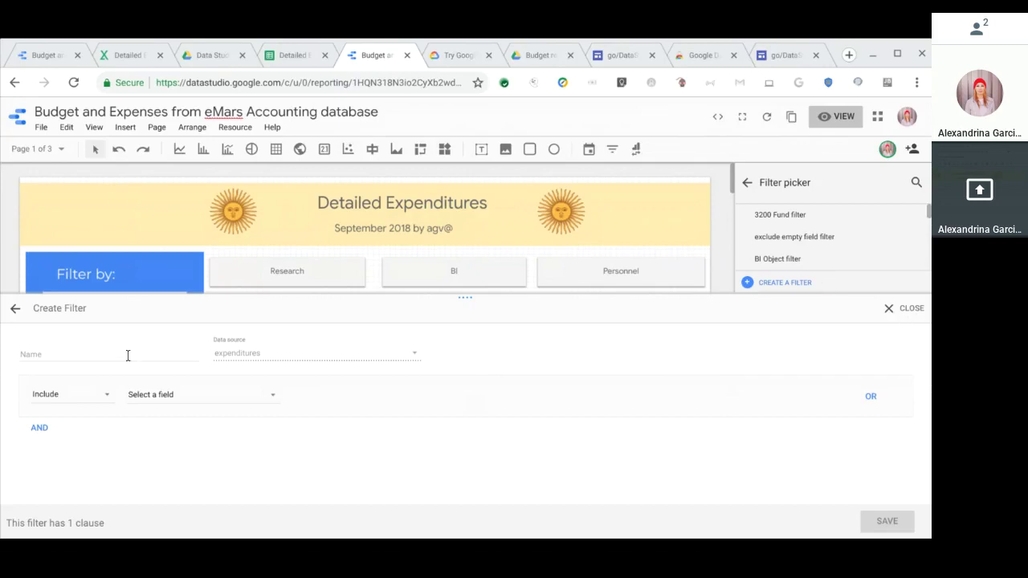
left_click(901, 310)
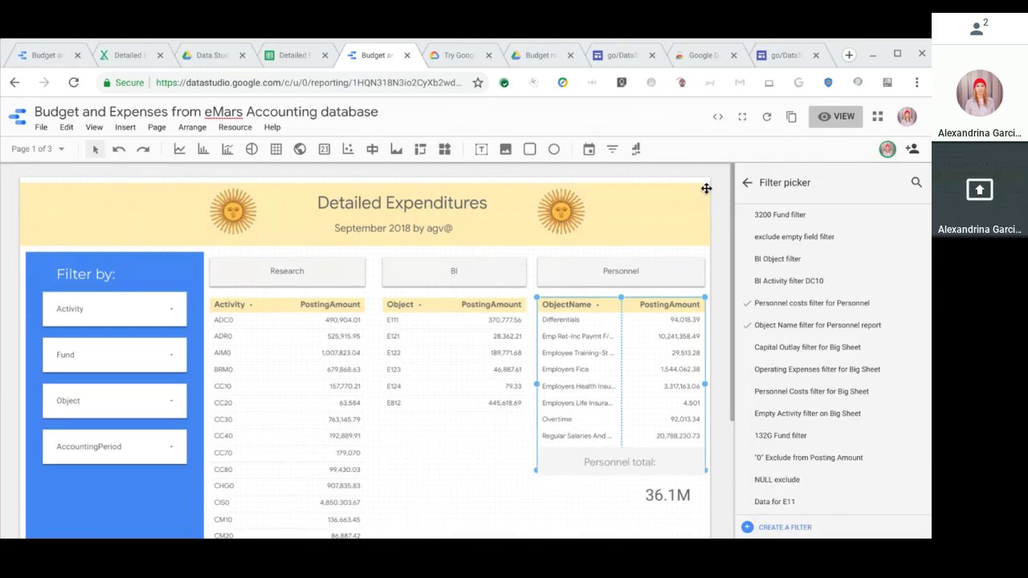
Inspect the Personnel costs filter (Include ObjectTypeName Equal to Personnel Costs) and close it unchanged
left_click(747, 183)
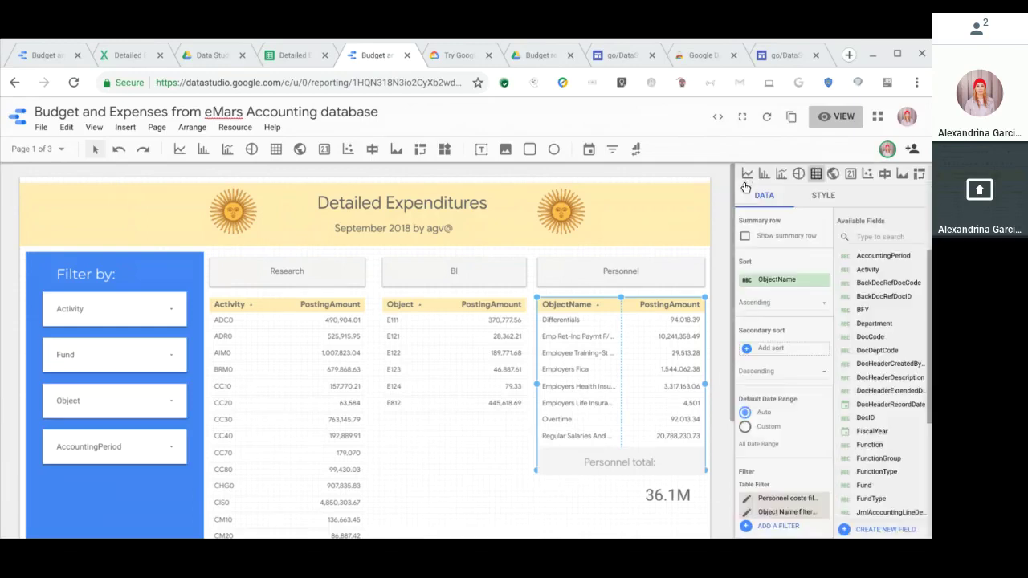
left_click(746, 499)
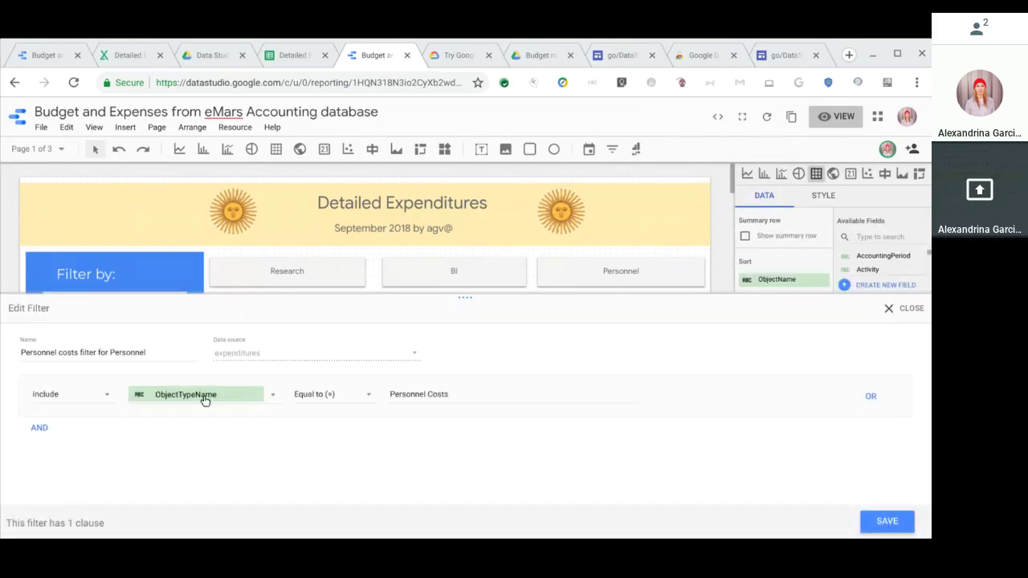
left_click_drag(19, 348, 171, 355)
left_click(78, 395)
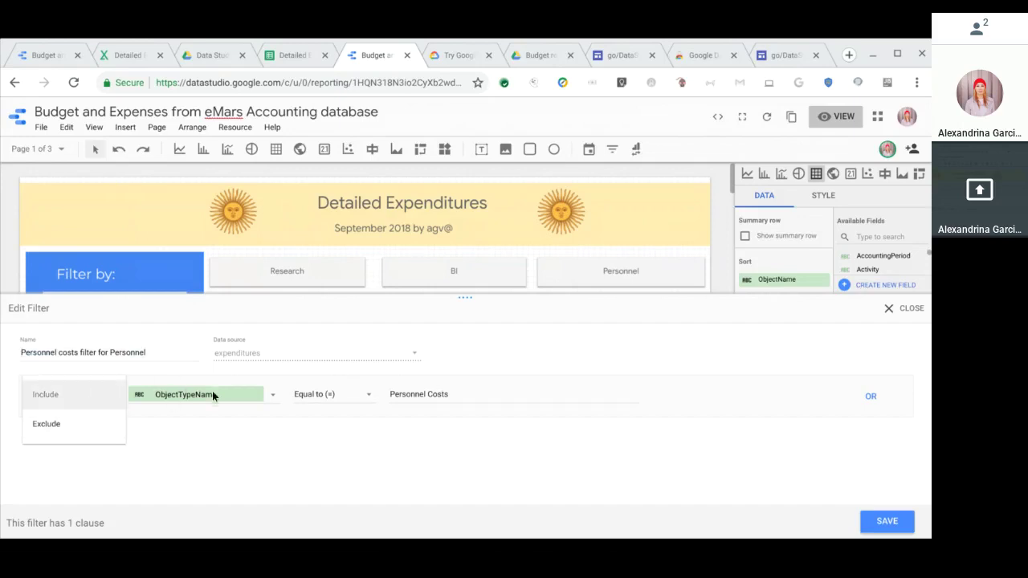
left_click(273, 393)
left_click(276, 397)
left_click(189, 388)
left_click(361, 393)
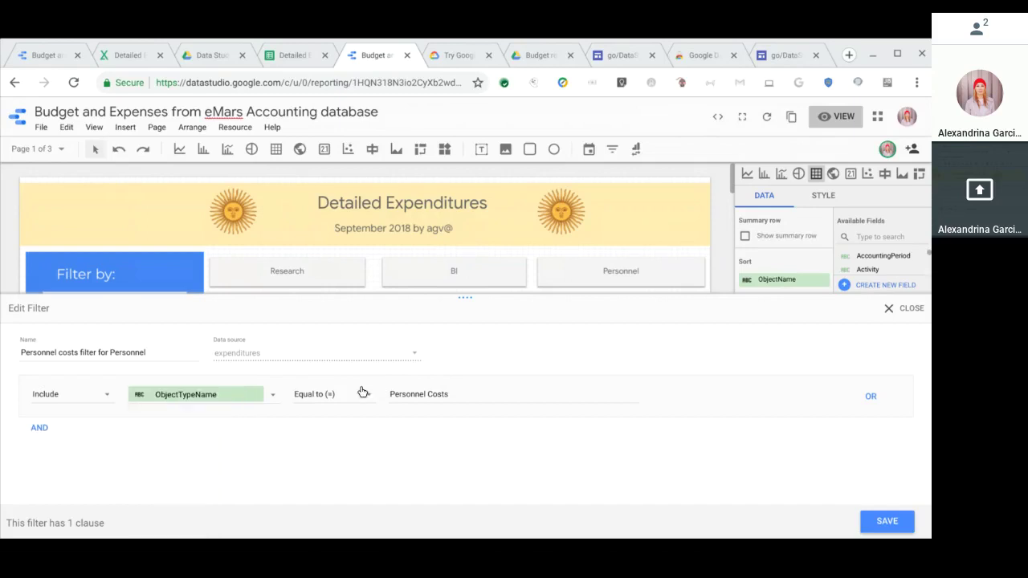
left_click(362, 393)
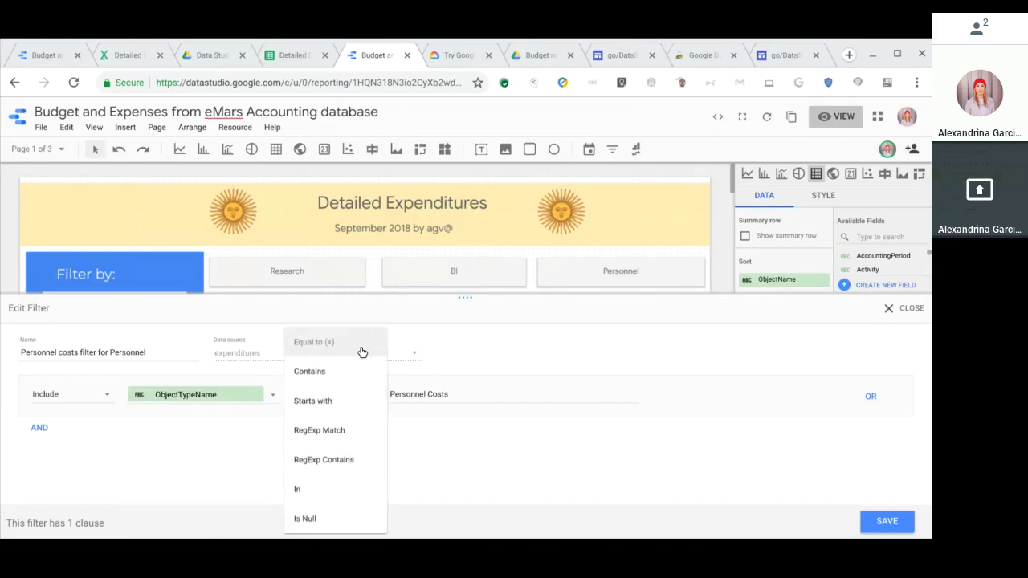
left_click(482, 391)
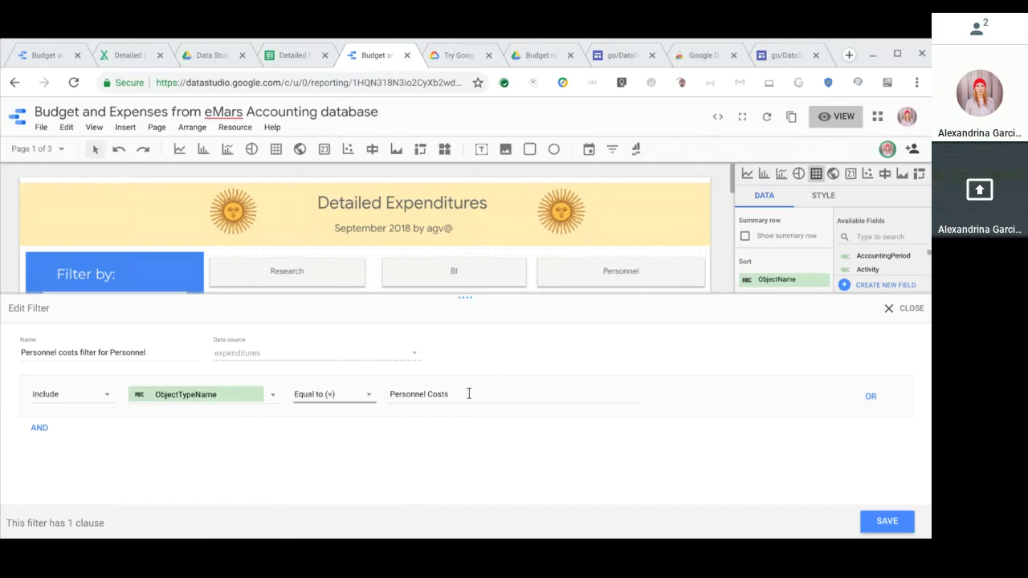
left_click(469, 393)
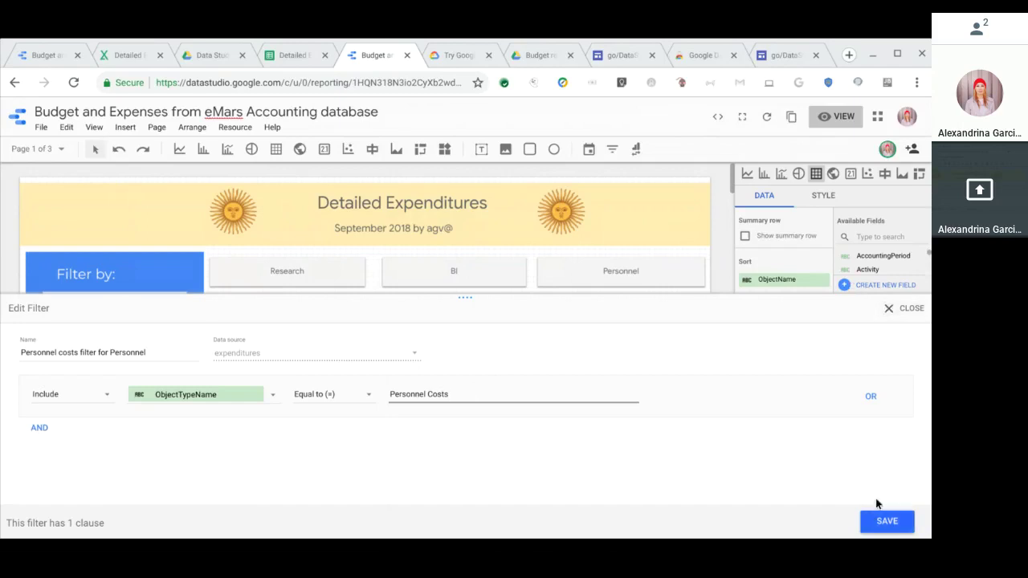
left_click(888, 309)
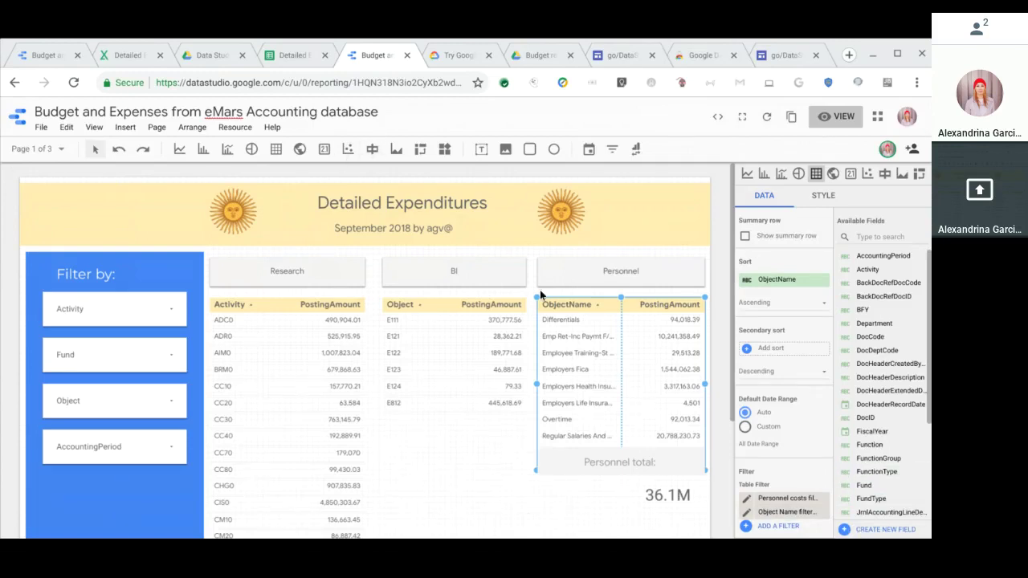
Open the Object Name filter for Personnel report and scroll through its eight clauses
left_click(747, 515)
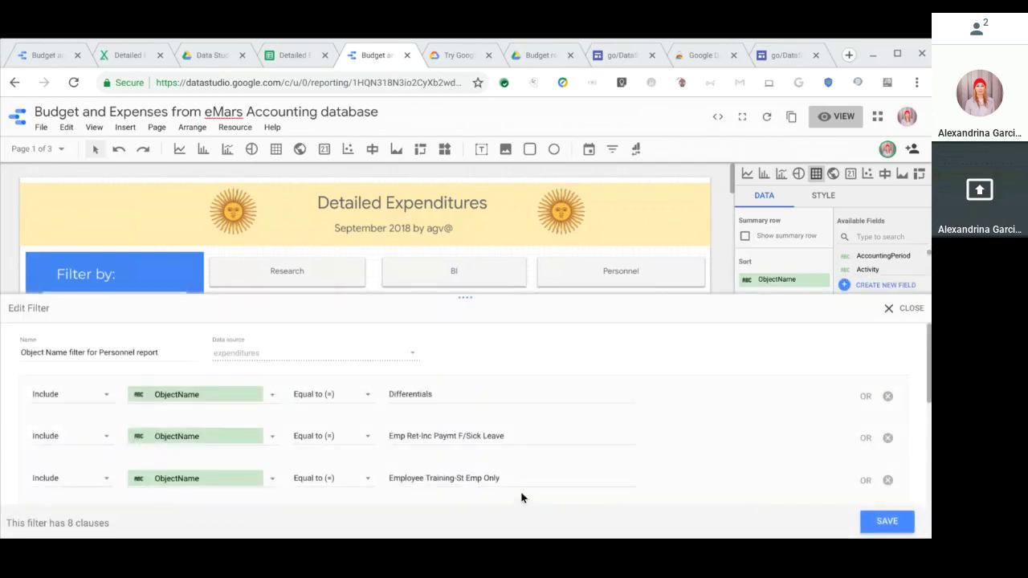
scroll(526, 468, "down", 1)
scroll(526, 468, "down", 5)
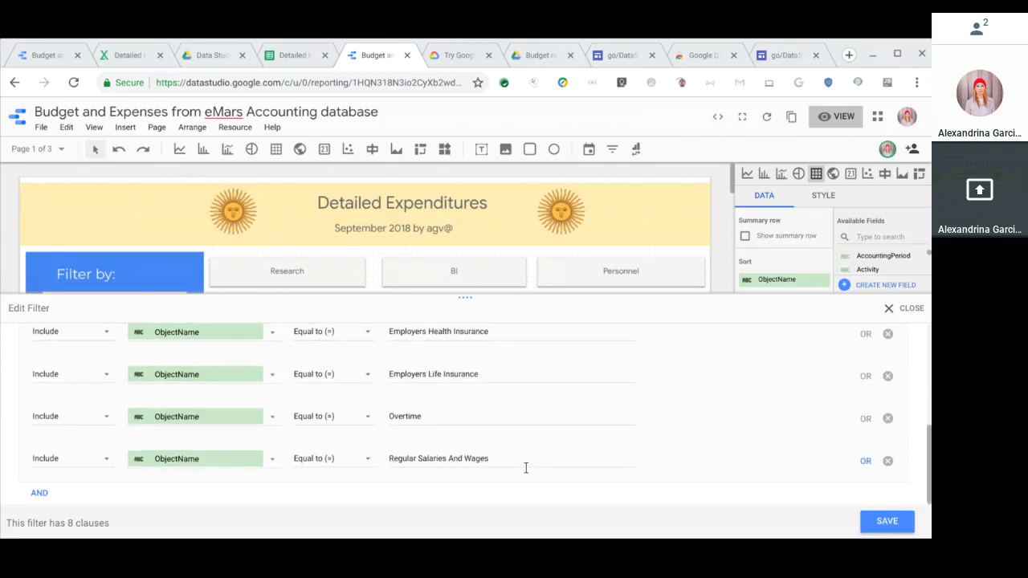
scroll(806, 425, "up", 5)
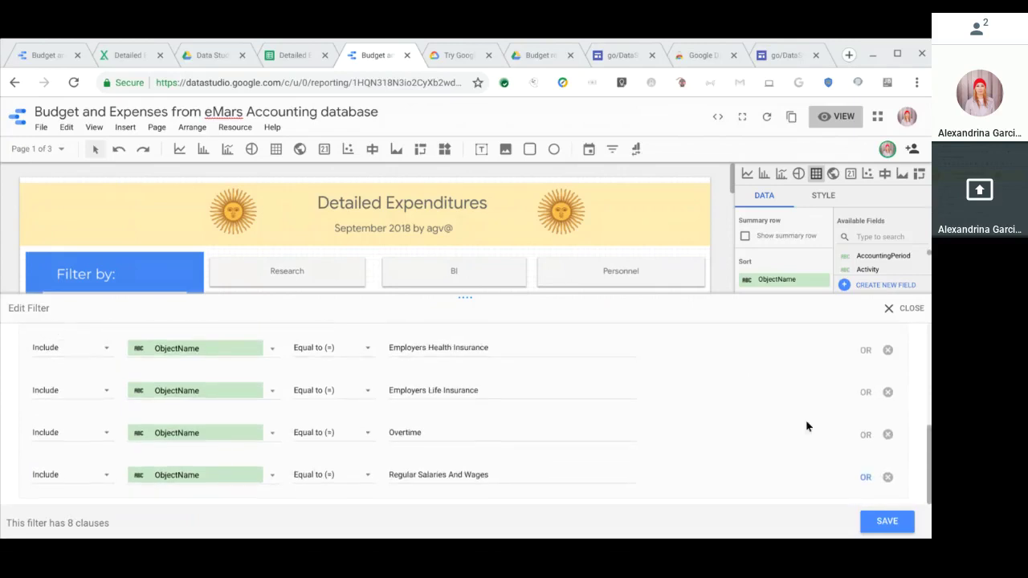
Close the Object Name filter, then toggle the Personnel table's Show header off and back on
left_click(898, 312)
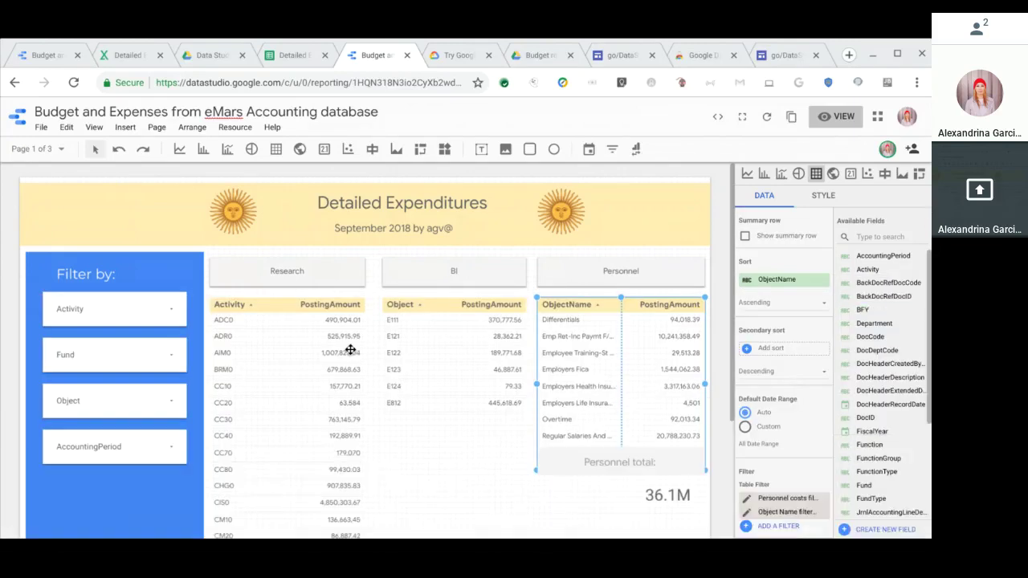
left_click(824, 195)
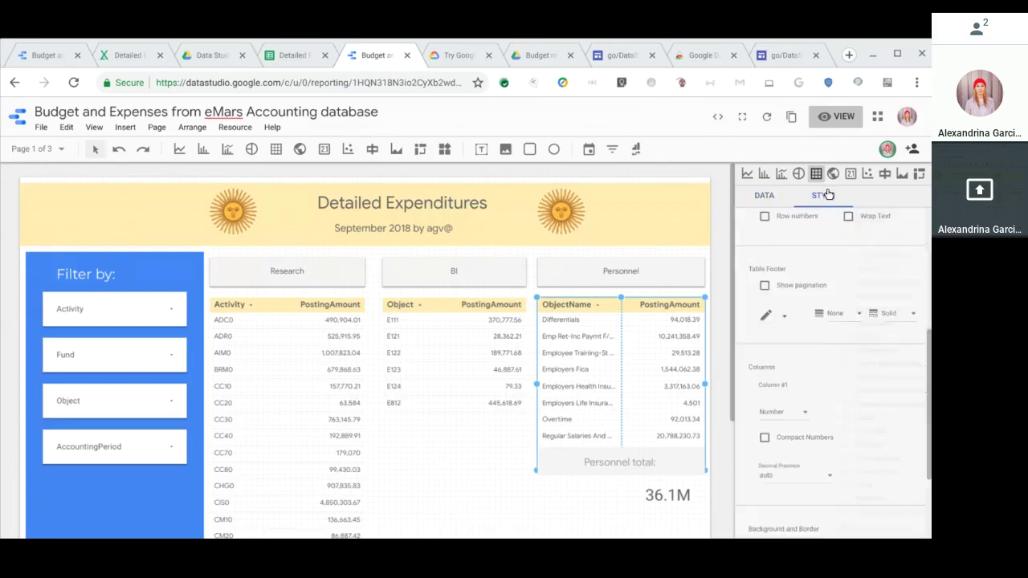
scroll(771, 283, "up", 2)
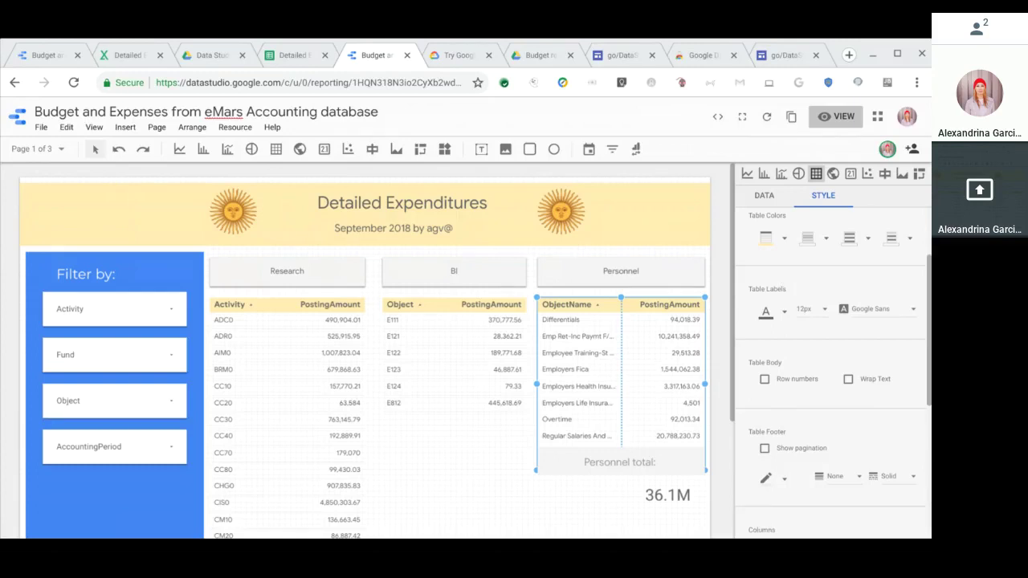
scroll(780, 275, "up", 2)
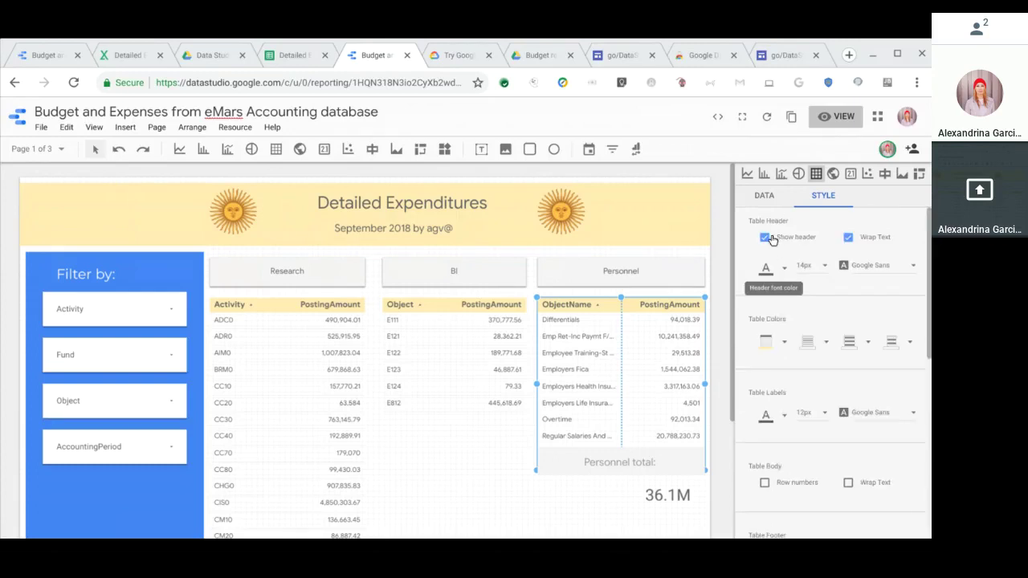
left_click(765, 238)
left_click(765, 238)
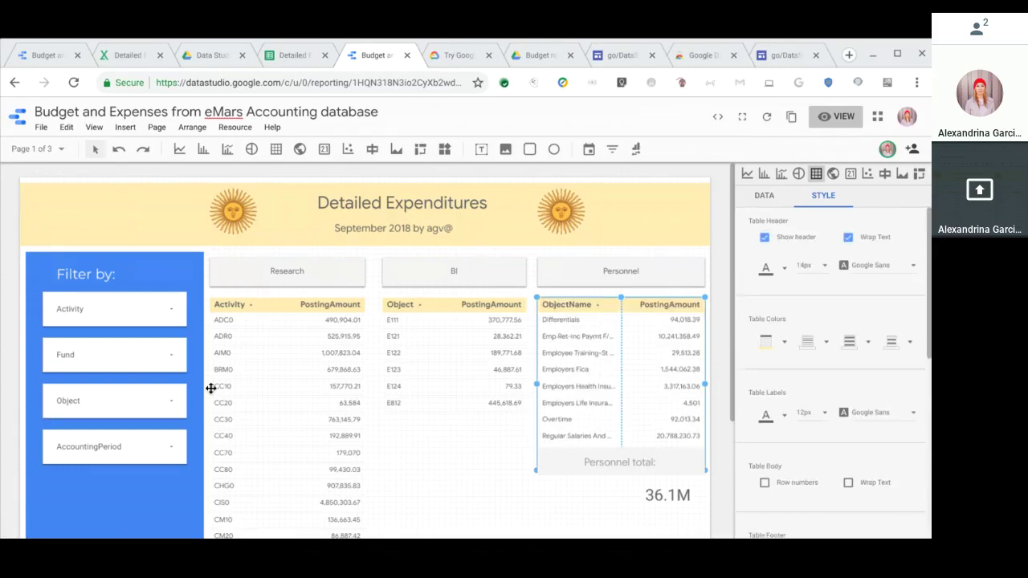
Go to the Big Sheet page and open the Personnel Costs table's style settings
left_click(61, 151)
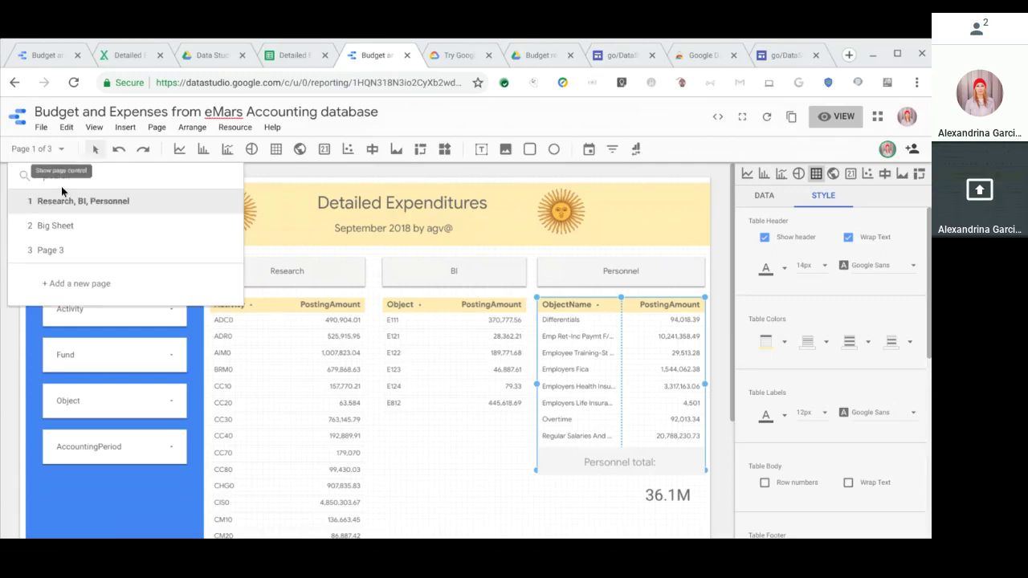
left_click(59, 226)
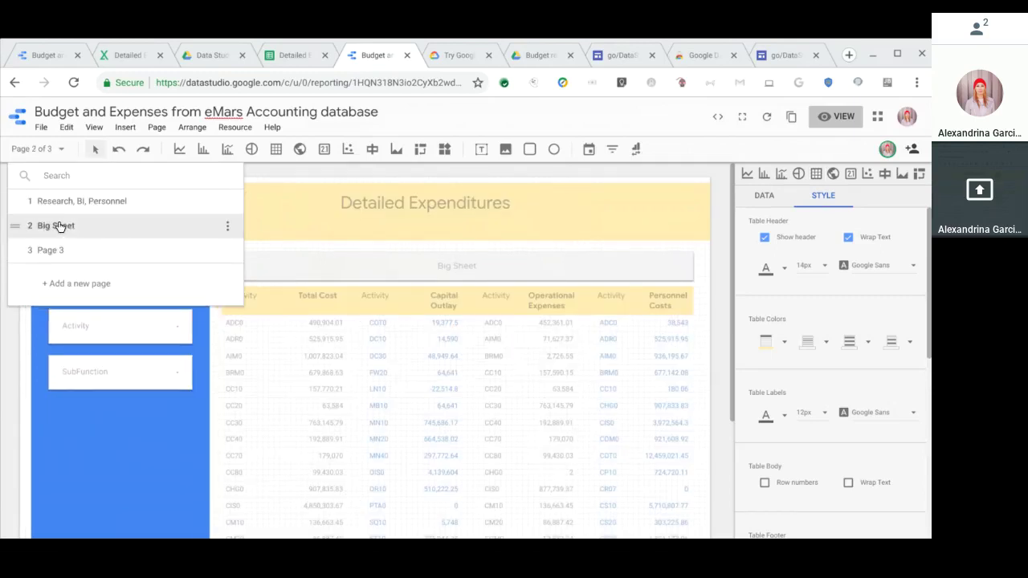
left_click(677, 358)
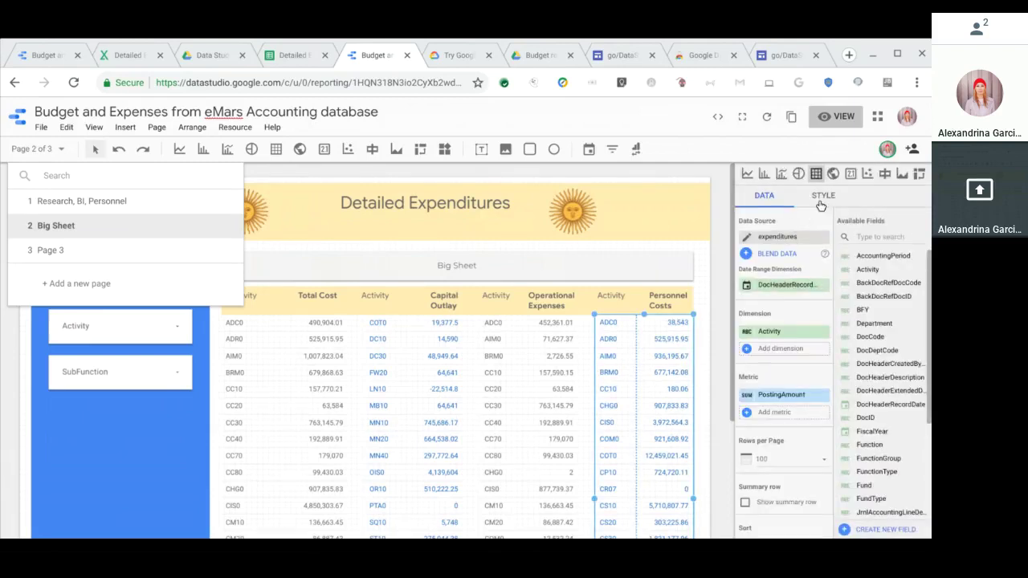
left_click(820, 202)
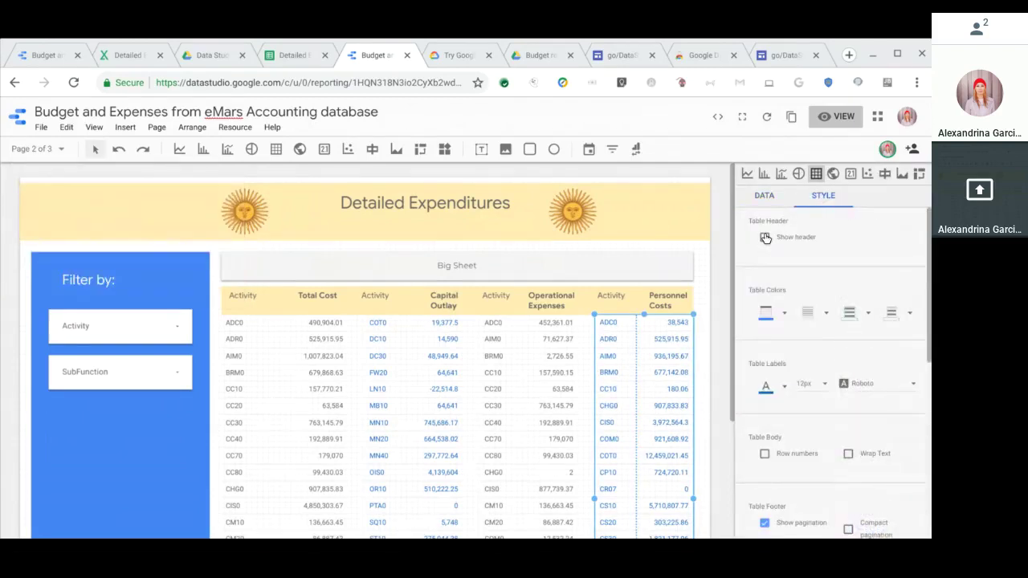
Leave the Personnel Costs table's header hidden and view the cell border colour palette
left_click(766, 238)
left_click(766, 238)
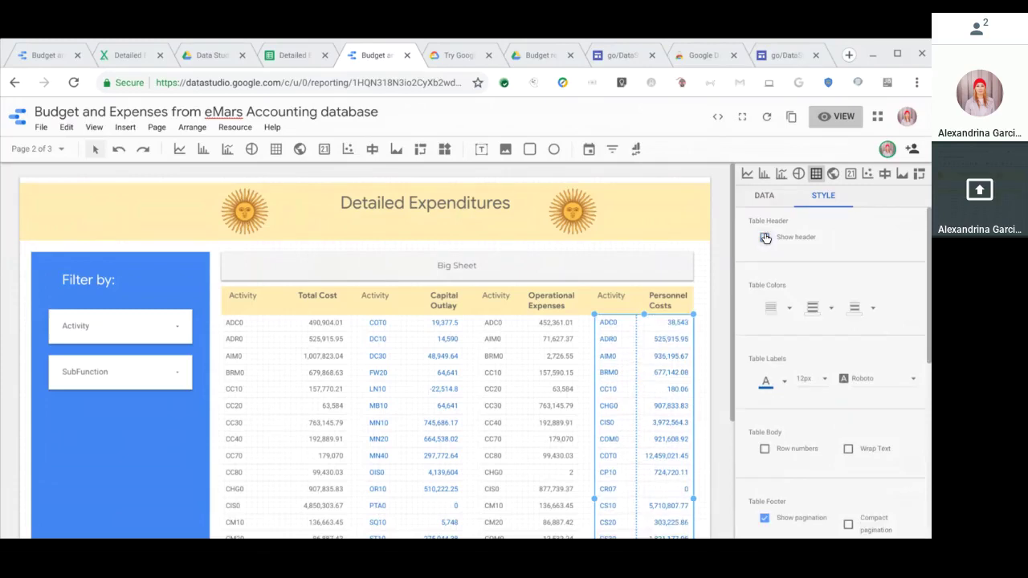
left_click(766, 238)
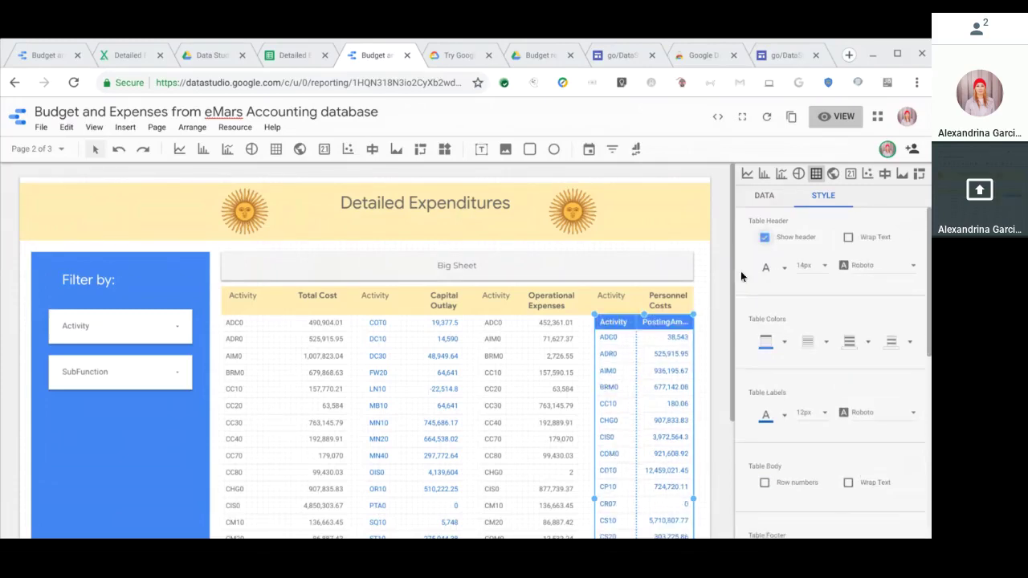
left_click(765, 238)
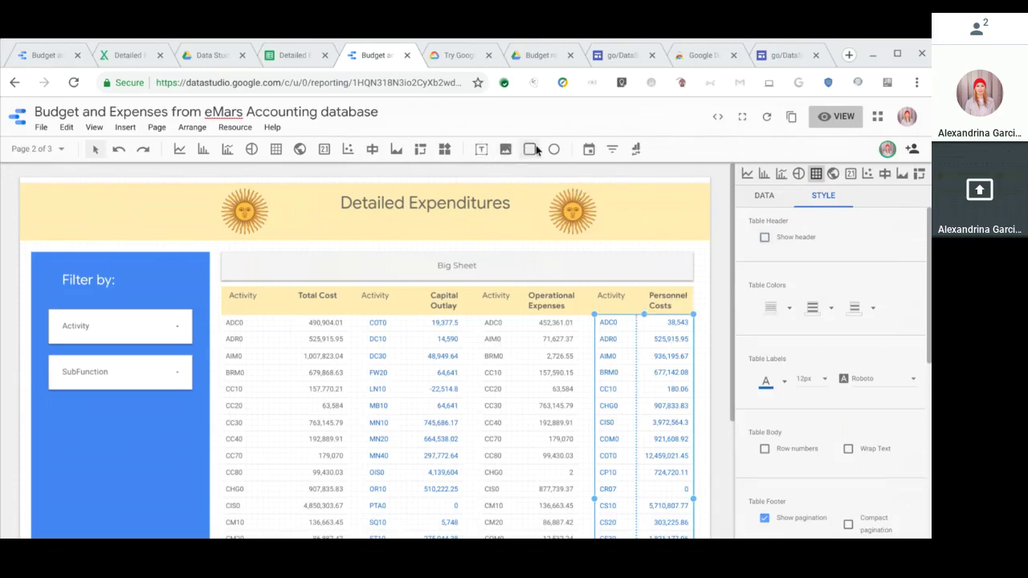
left_click(787, 310)
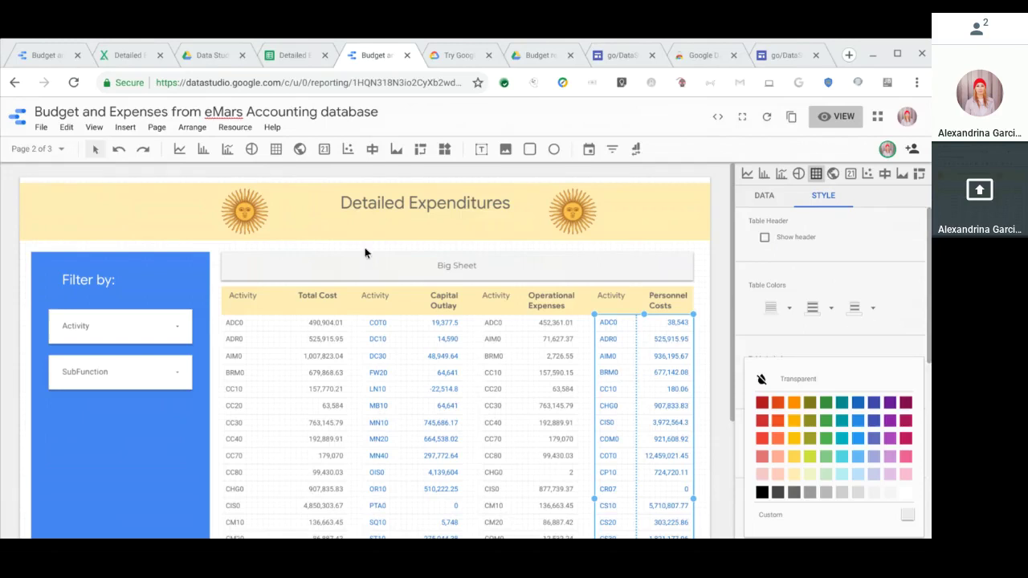
left_click(36, 149)
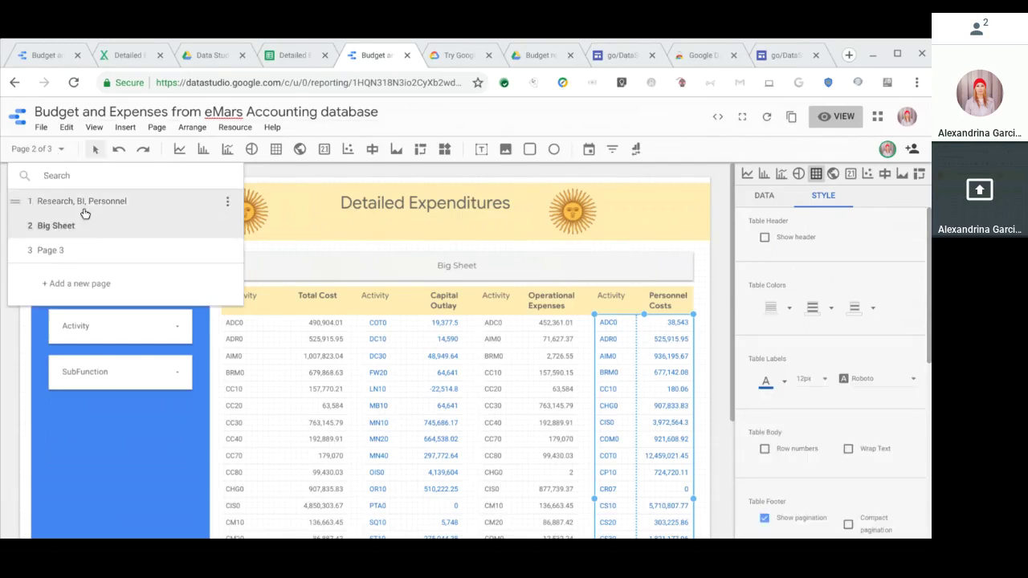
left_click(81, 201)
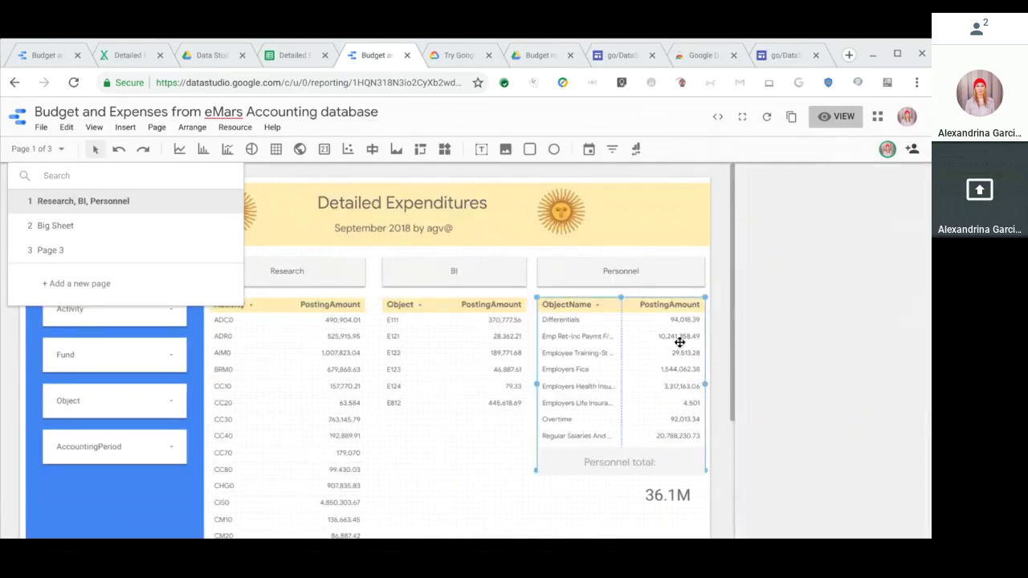
left_click(825, 200)
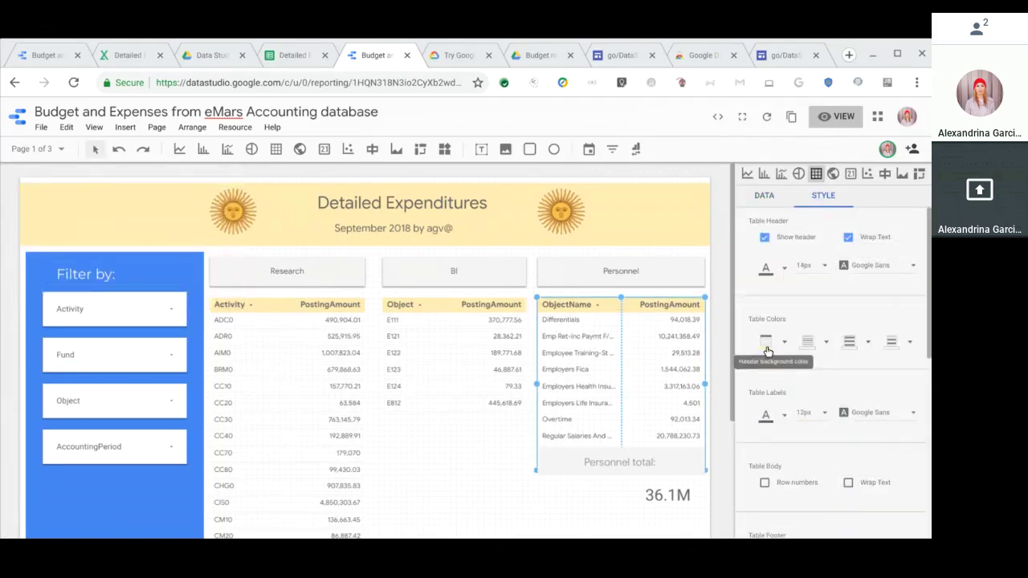
left_click(826, 346)
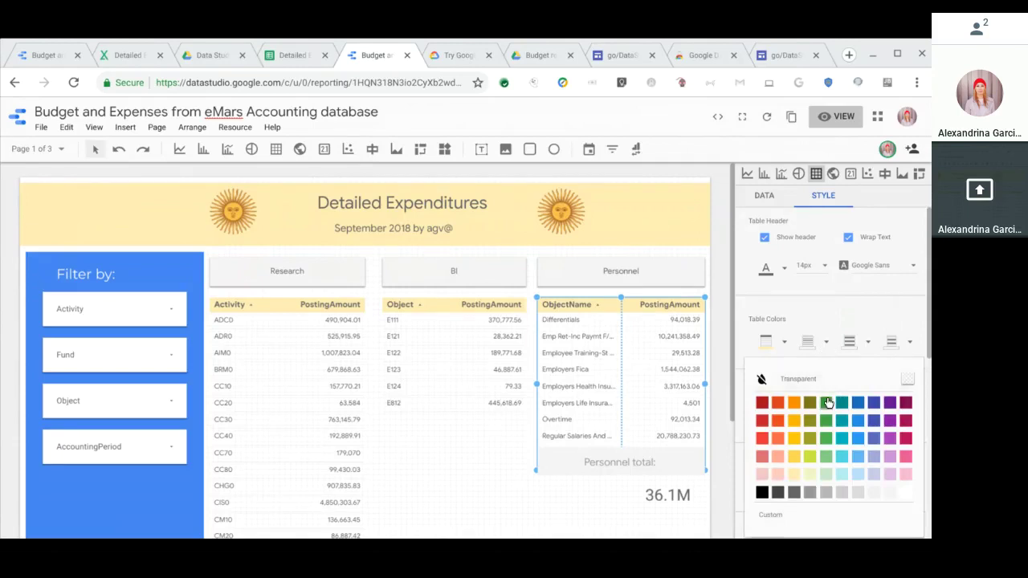
left_click(828, 403)
left_click(824, 345)
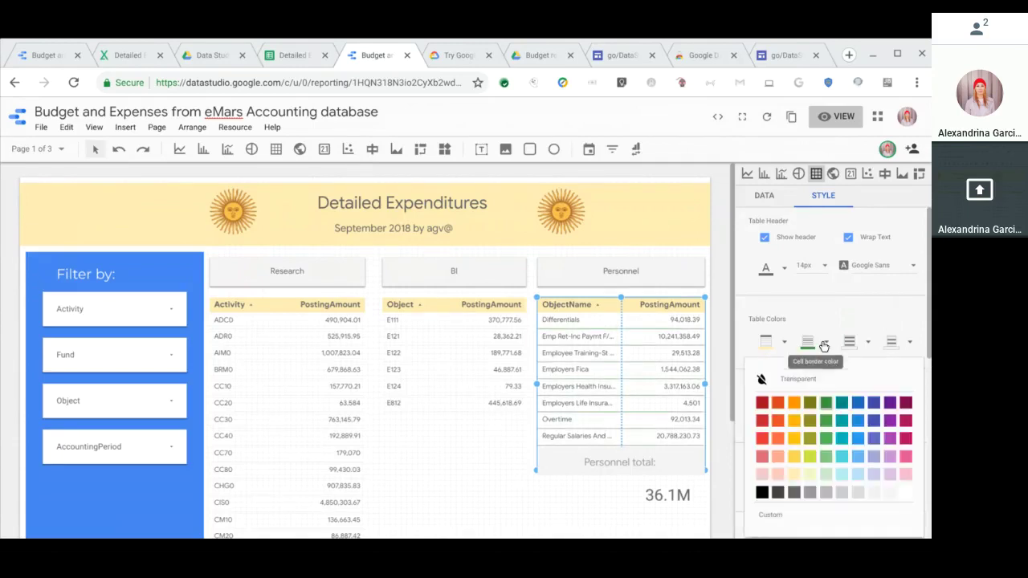
left_click(817, 378)
left_click(852, 344)
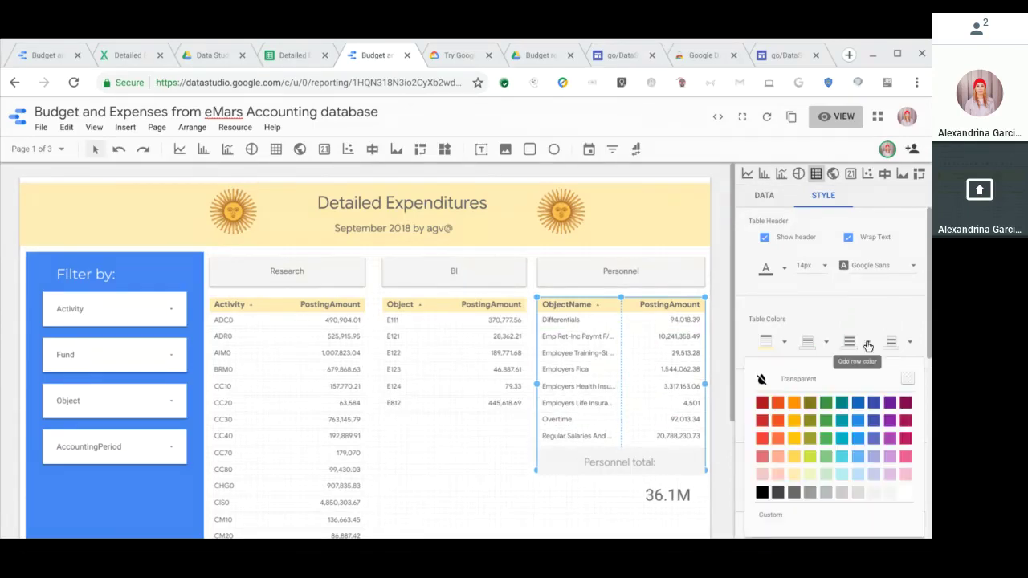
left_click(829, 405)
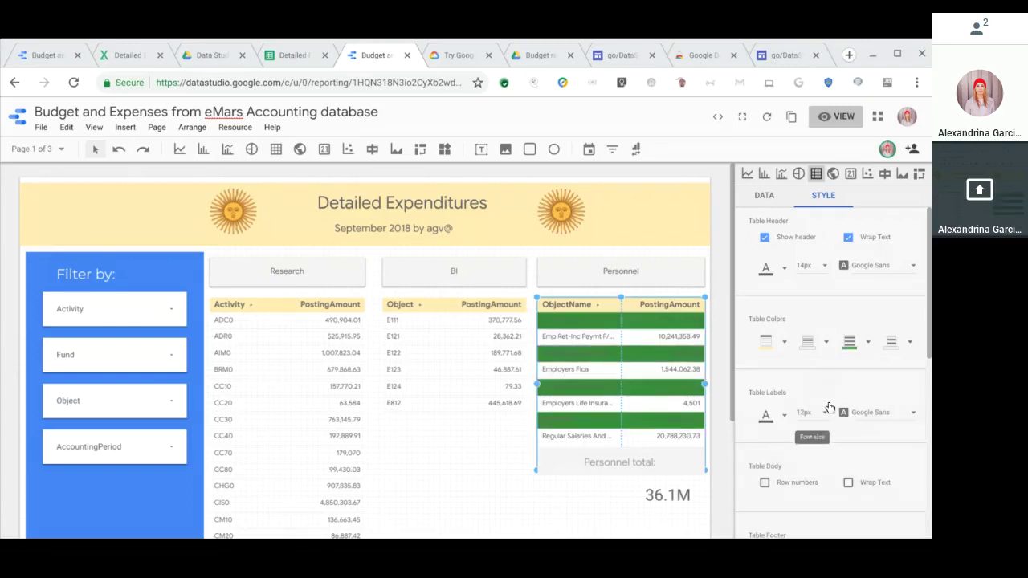
left_click(859, 351)
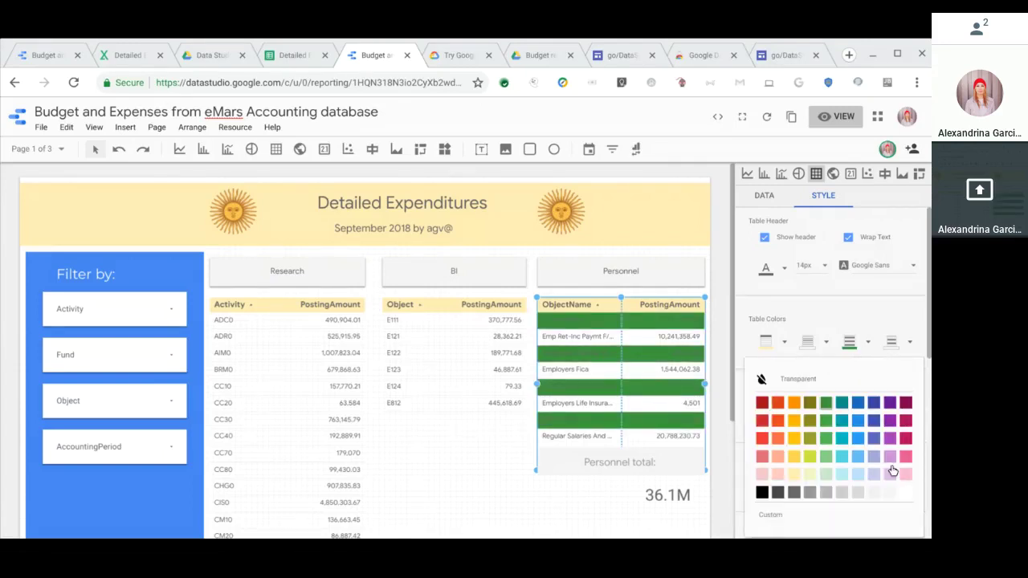
left_click(890, 491)
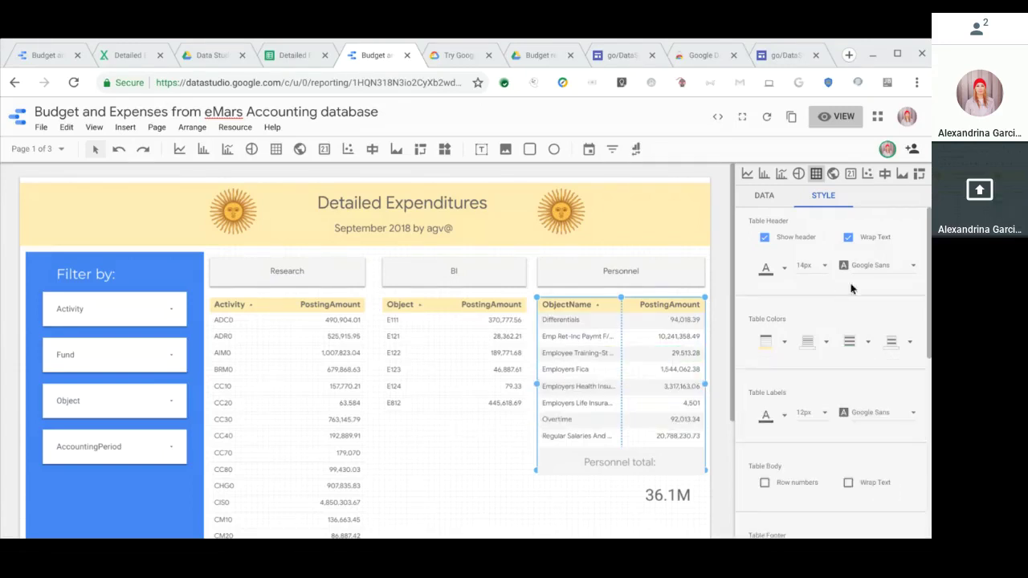
left_click(867, 344)
left_click(864, 381)
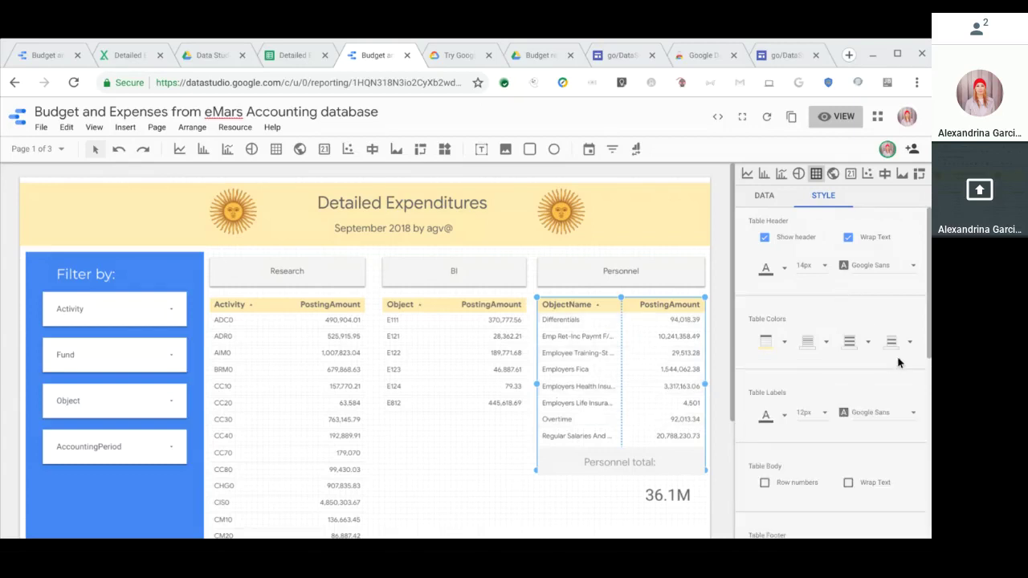
scroll(922, 400, "down", 2)
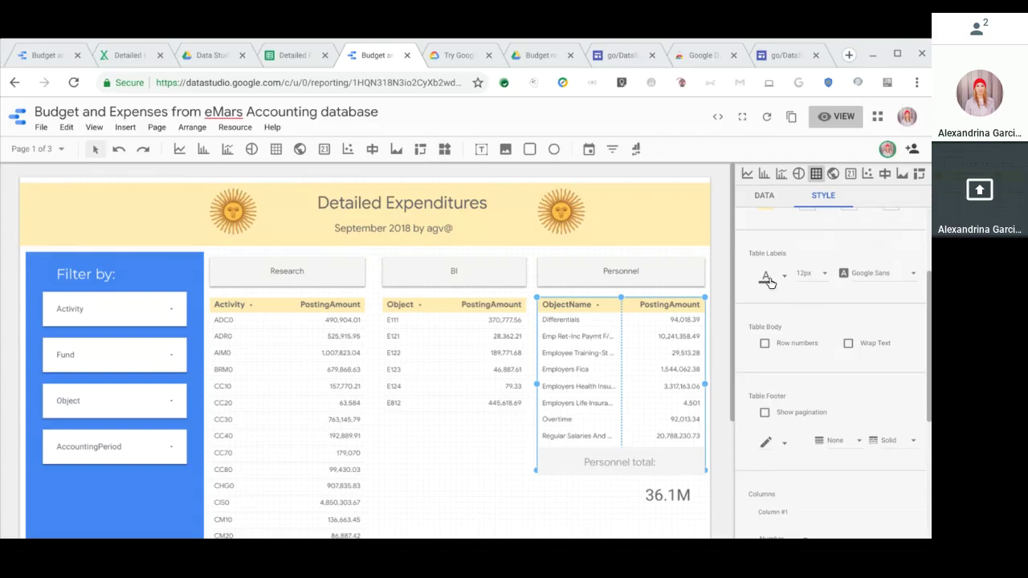
left_click(825, 274)
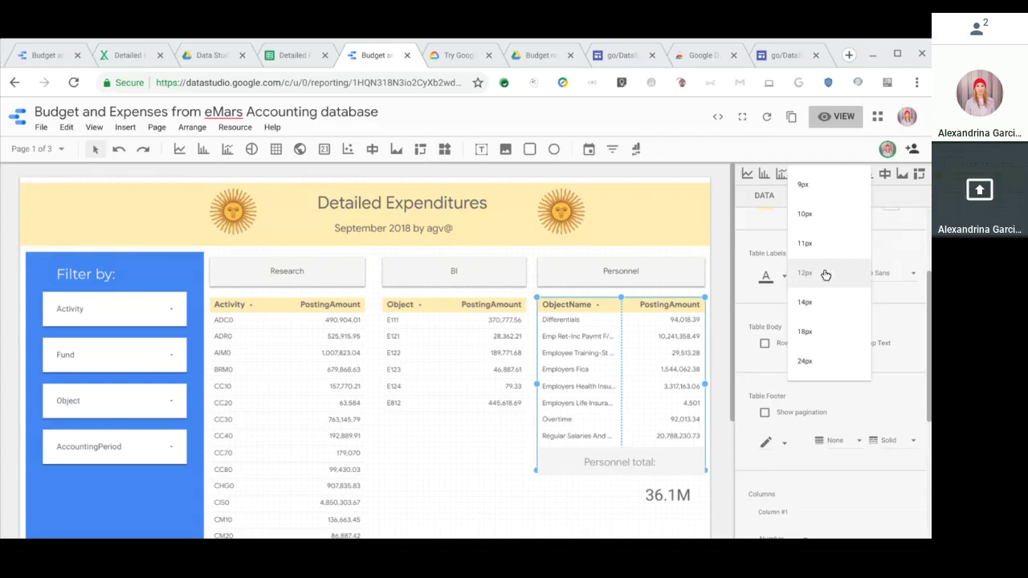
left_click(823, 273)
left_click(908, 273)
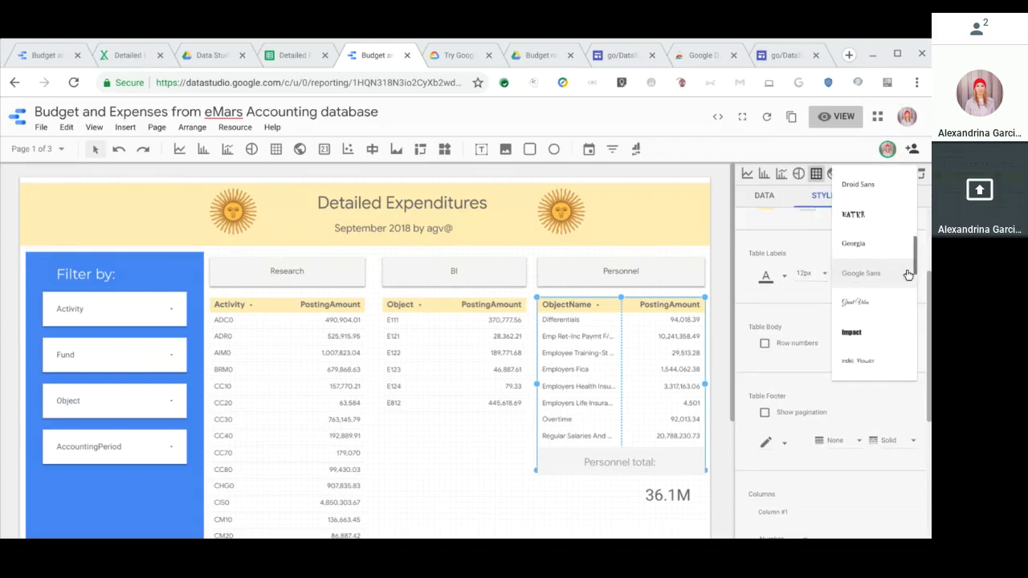
left_click(861, 273)
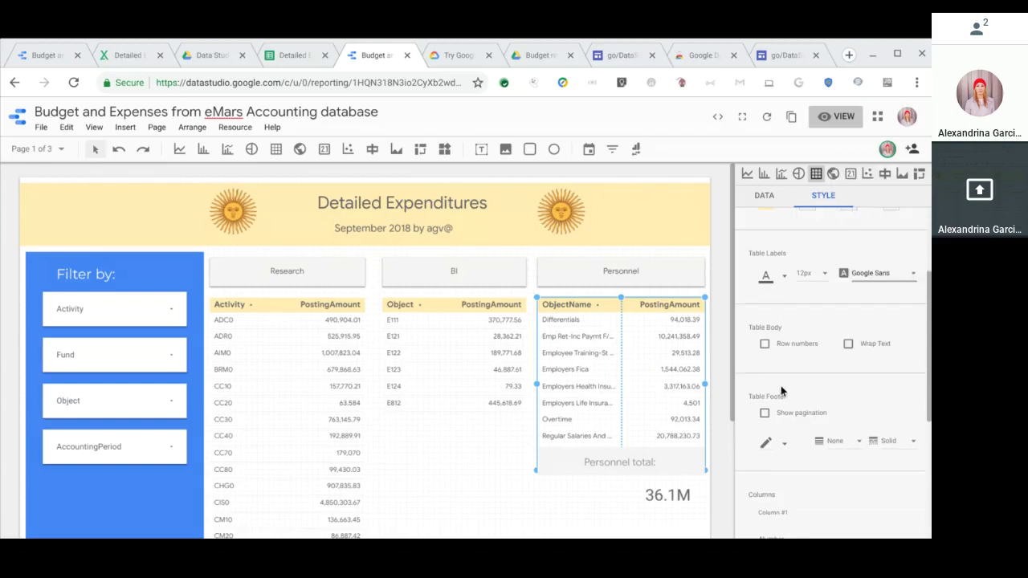
scroll(781, 391, "down", 2)
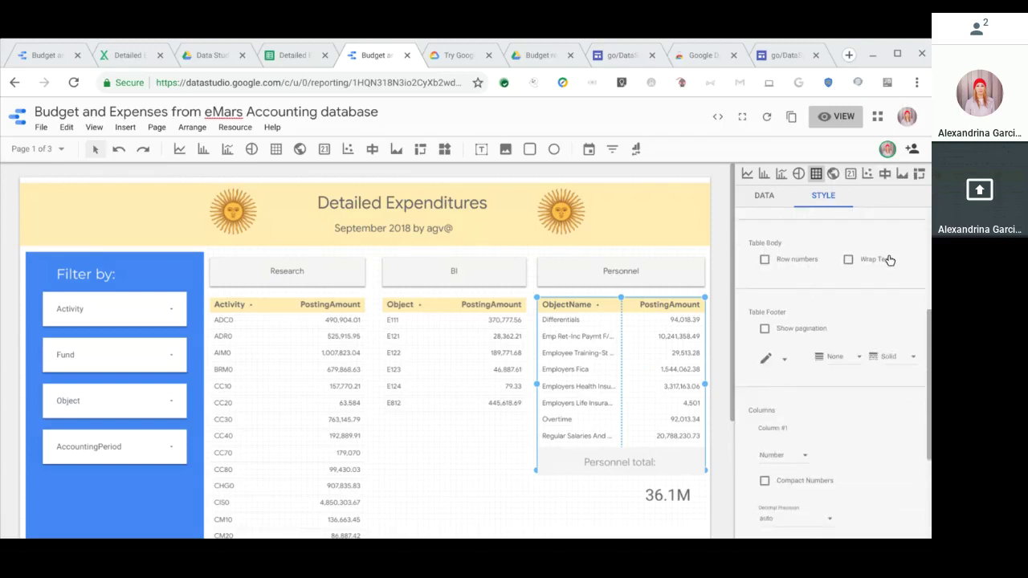
left_click(765, 329)
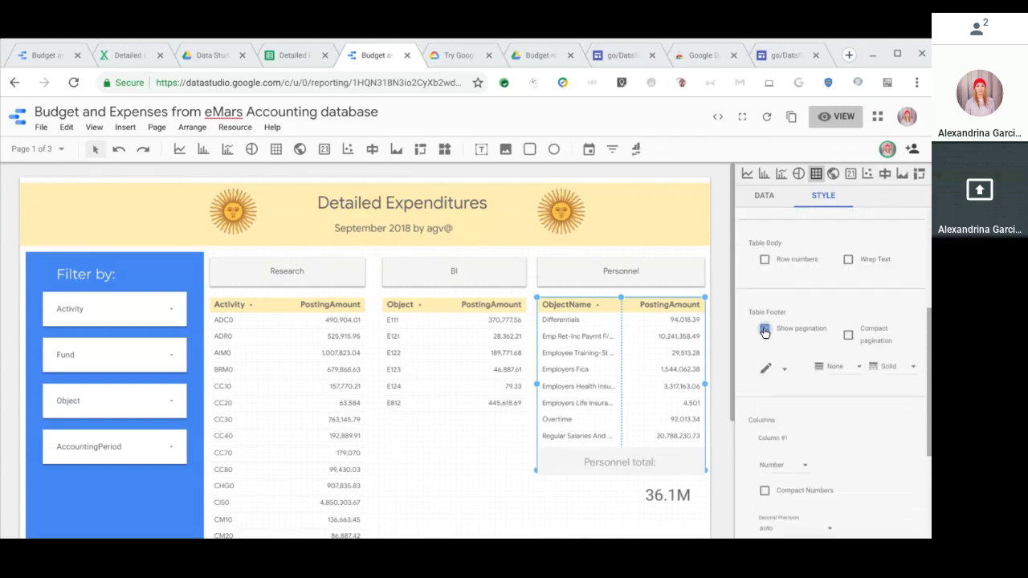
scroll(642, 497, "down", 2)
scroll(482, 462, "down", 1)
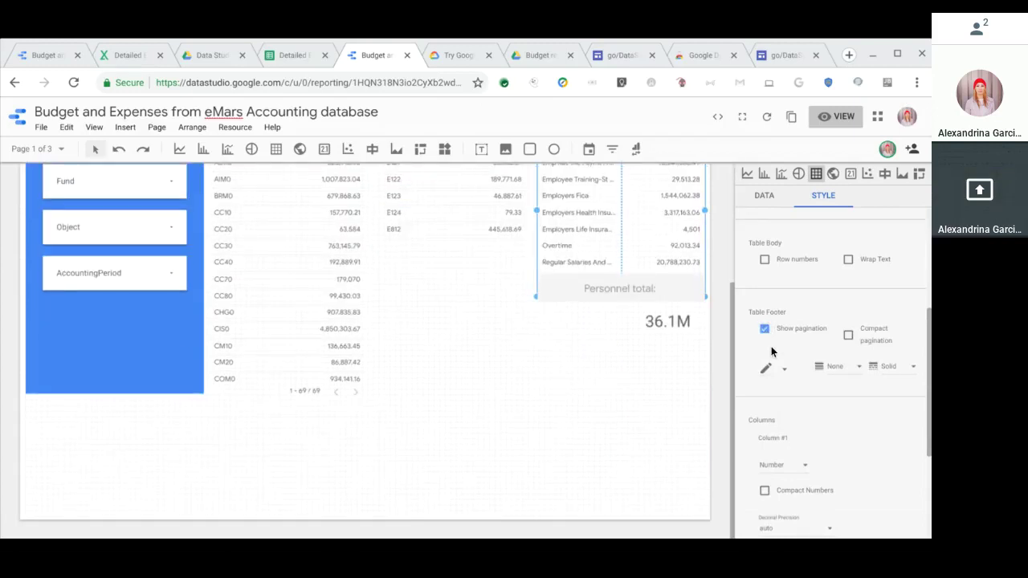
scroll(482, 306, "up", 3)
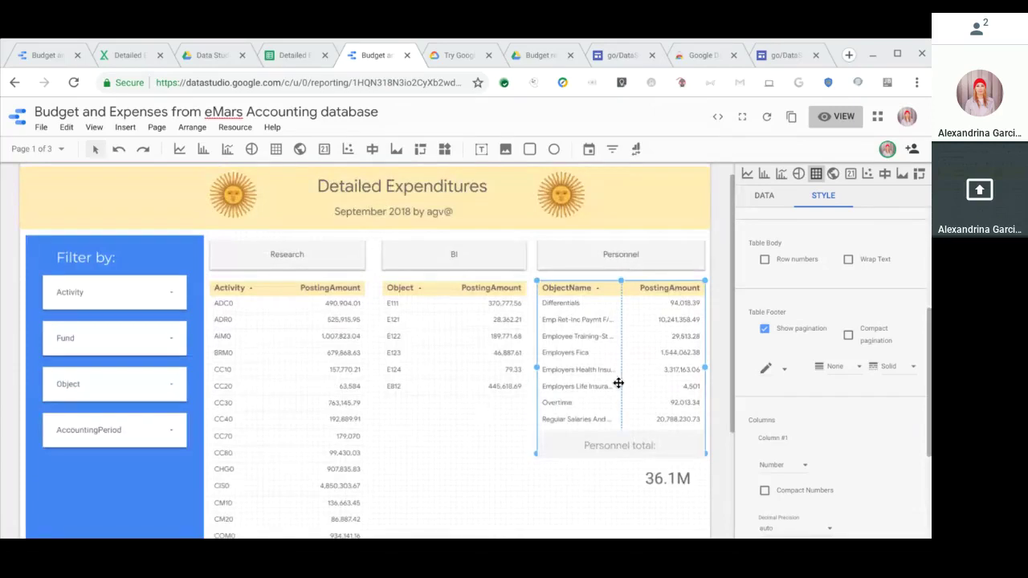
scroll(801, 408, "down", 3)
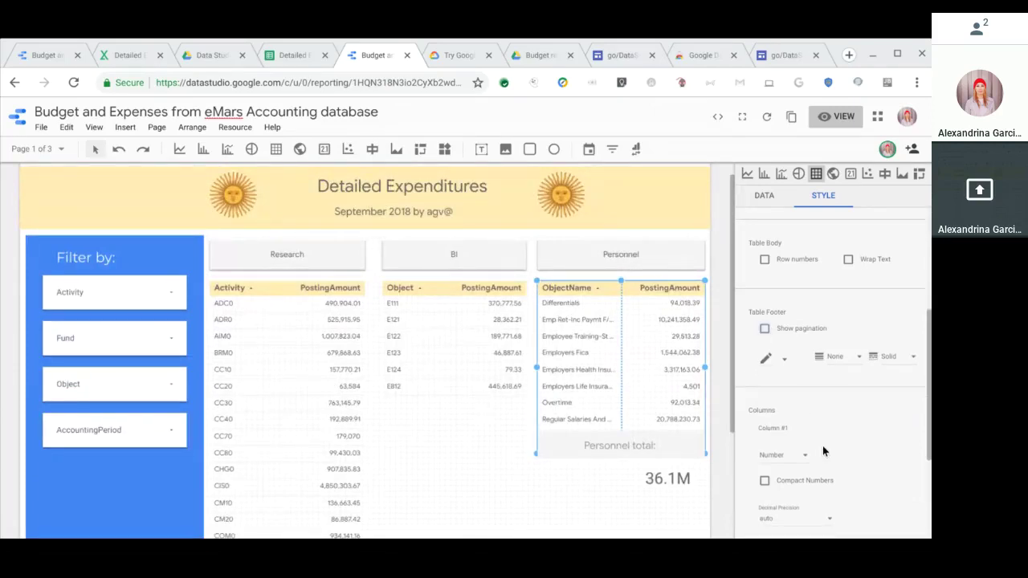
scroll(823, 450, "down", 1)
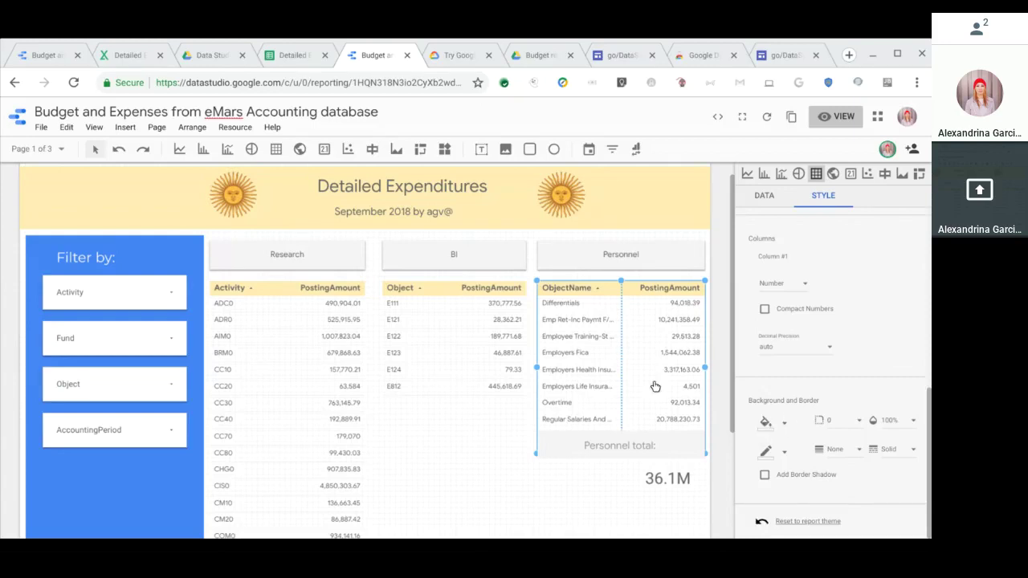
Browse the report's Theme and Layout options, then reselect the Personnel table's data settings
left_click(546, 519)
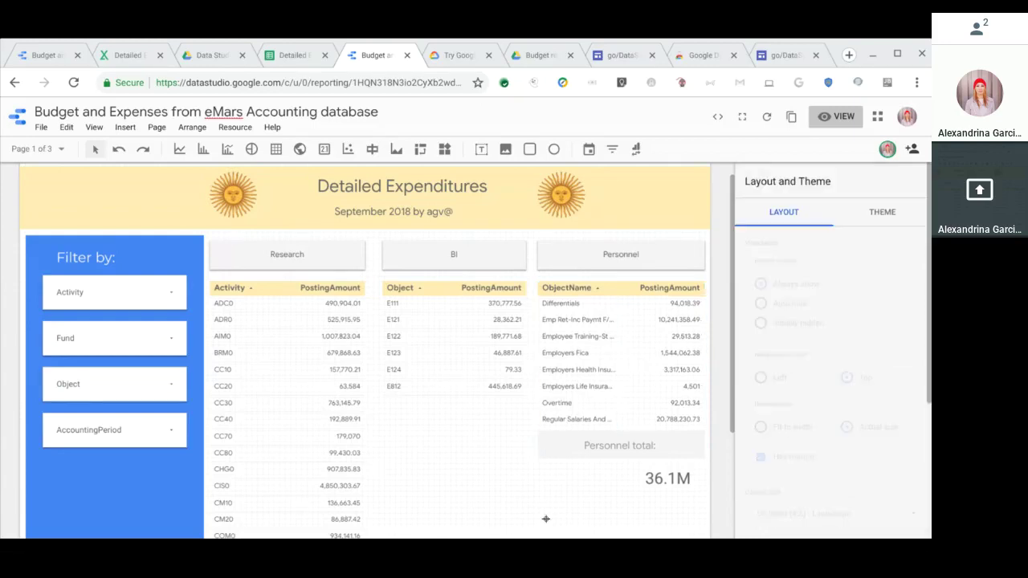
left_click(872, 212)
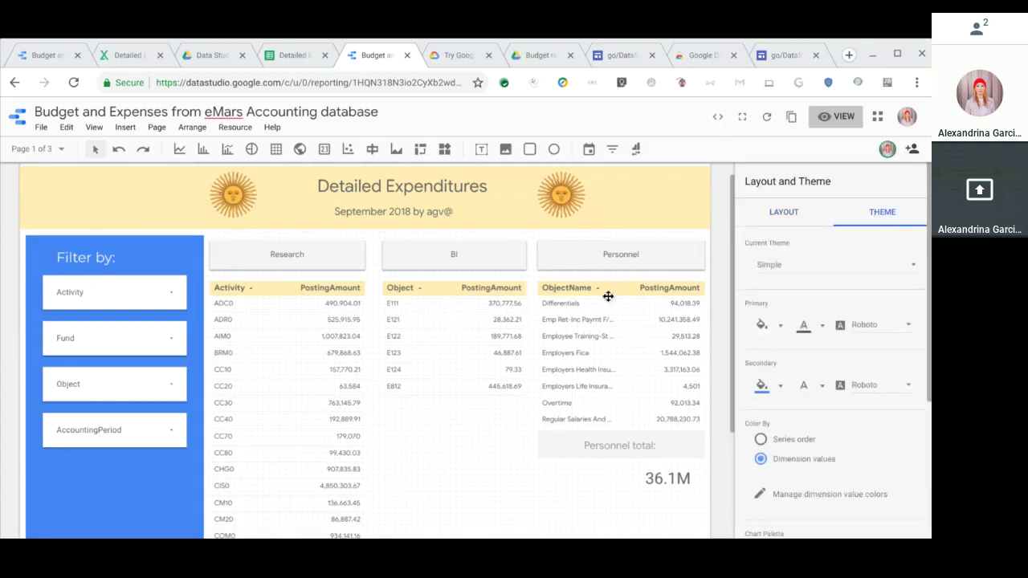
left_click(784, 213)
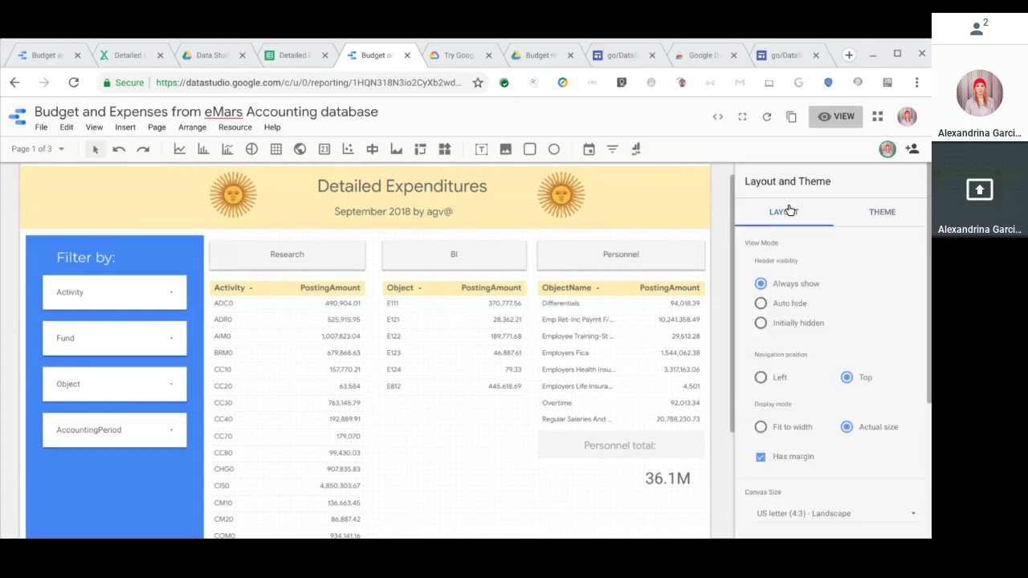
left_click(669, 339)
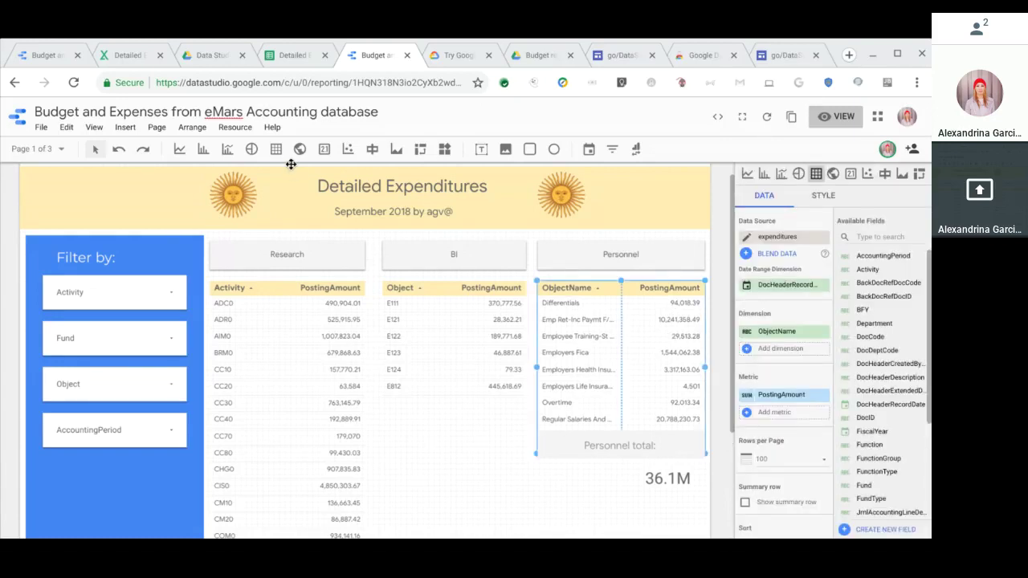
scroll(531, 374, "down", 2)
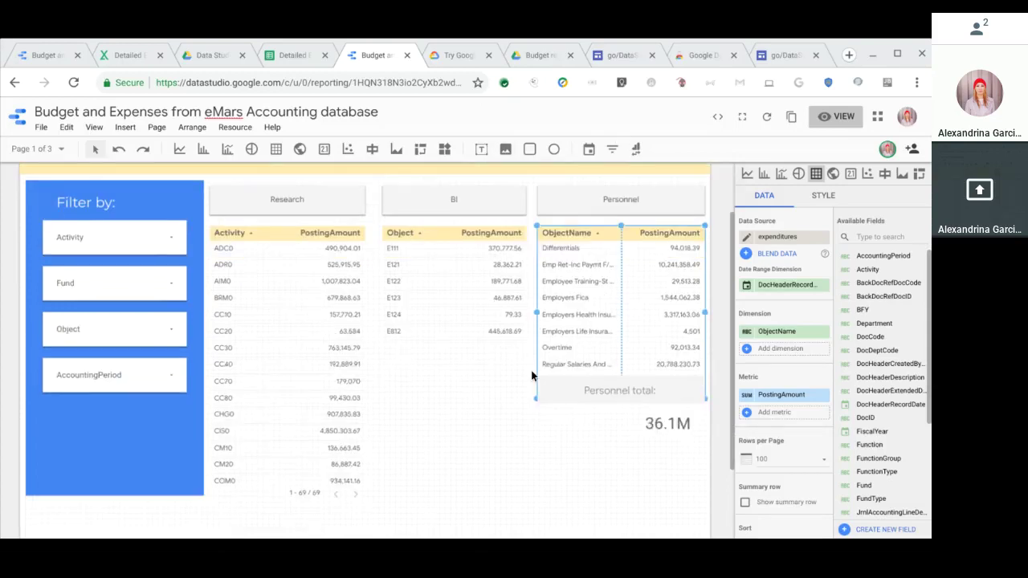
Draw a 'Source of report' text box below the BI table with orange fill and drop shadow
left_click(480, 152)
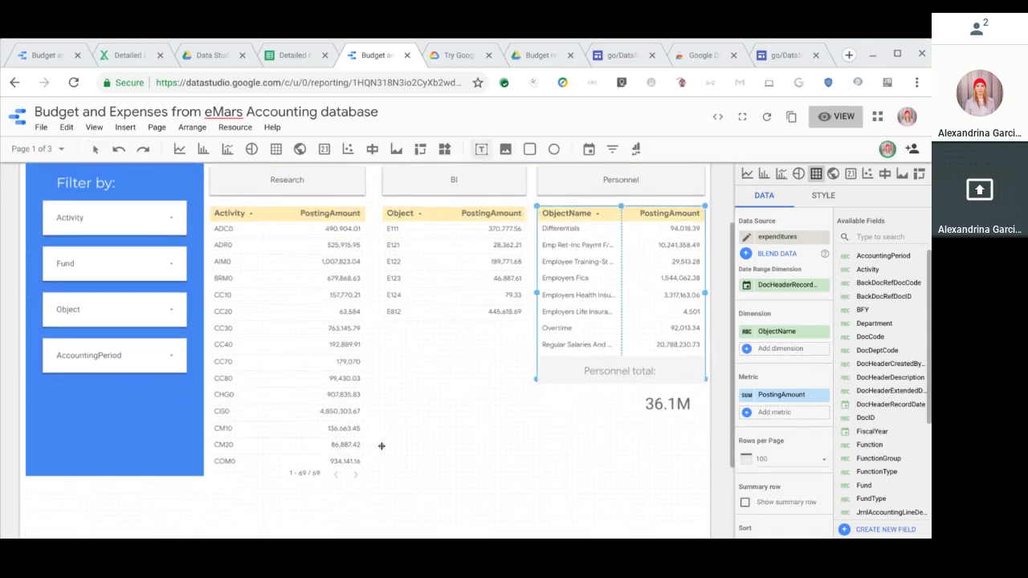
left_click_drag(382, 446, 584, 486)
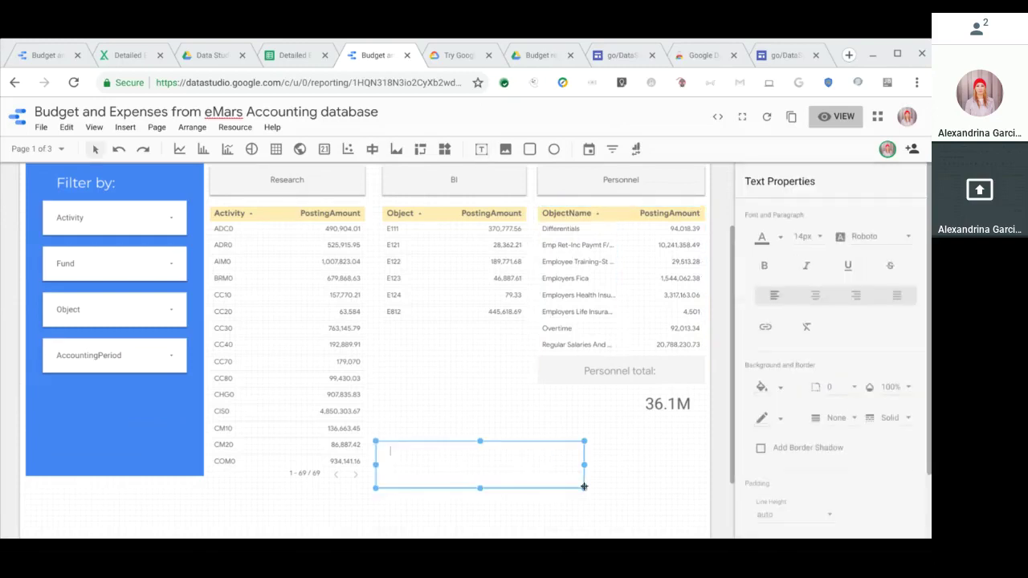
type("hi this text")
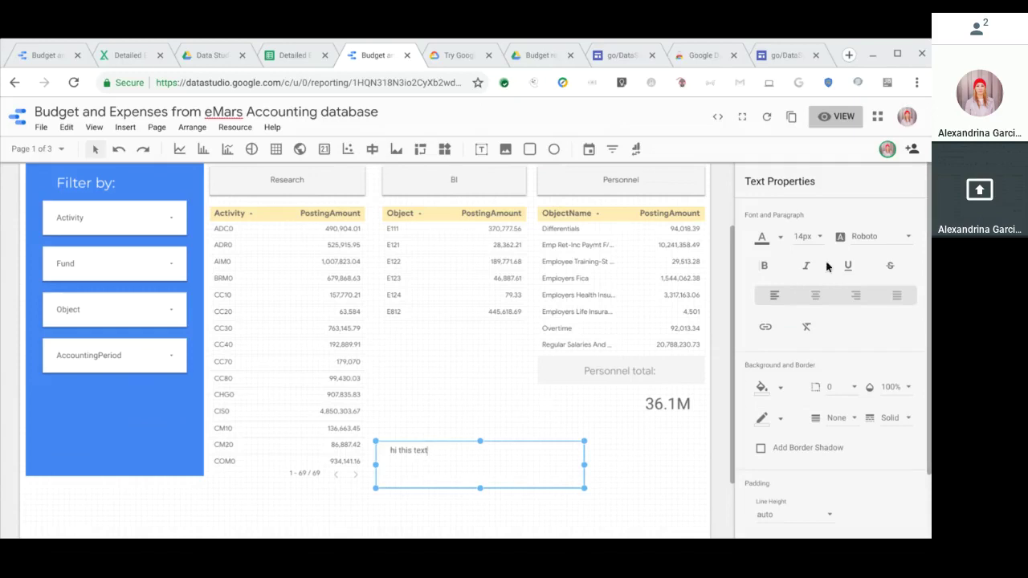
left_click(758, 386)
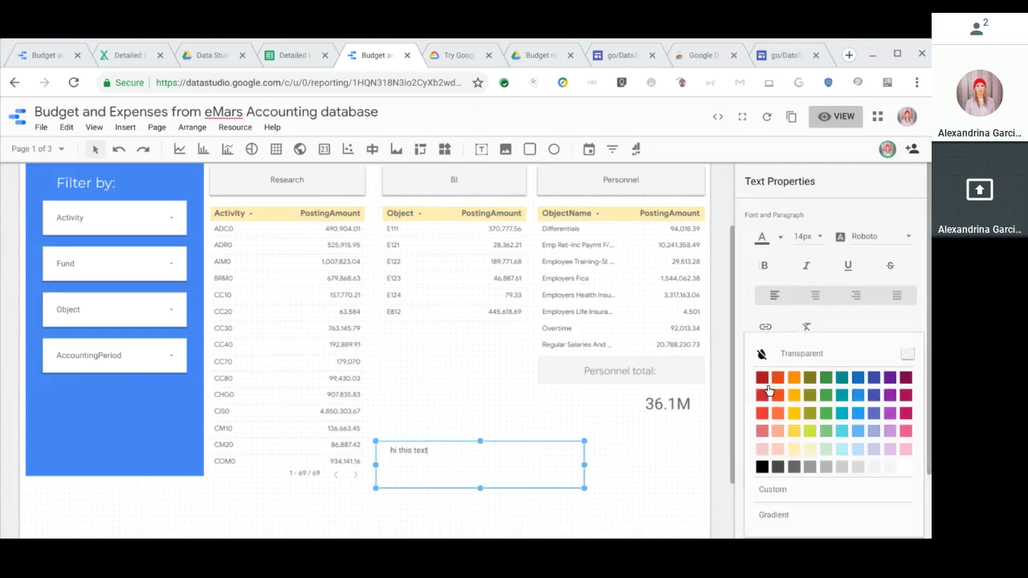
left_click(774, 379)
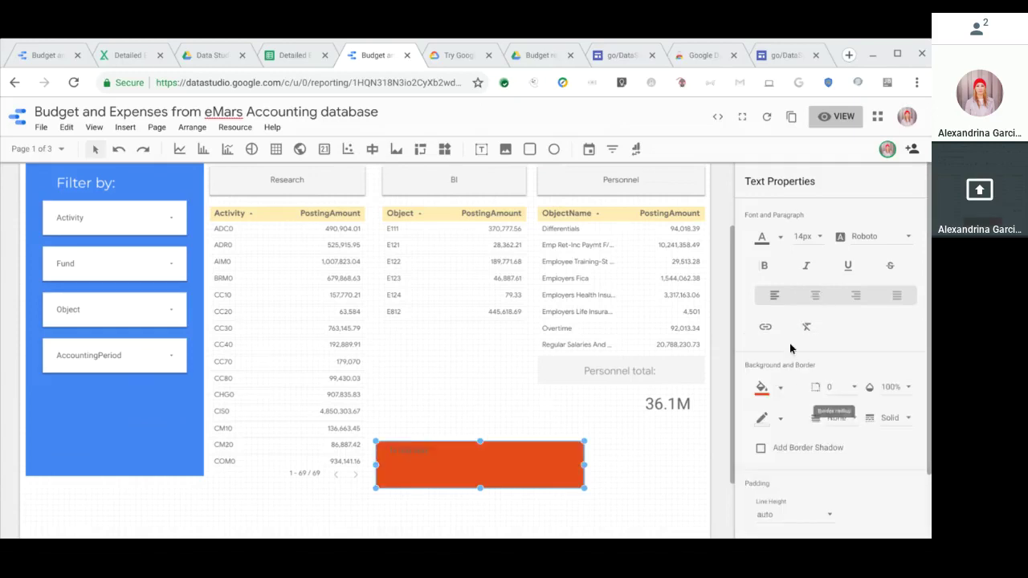
left_click(761, 448)
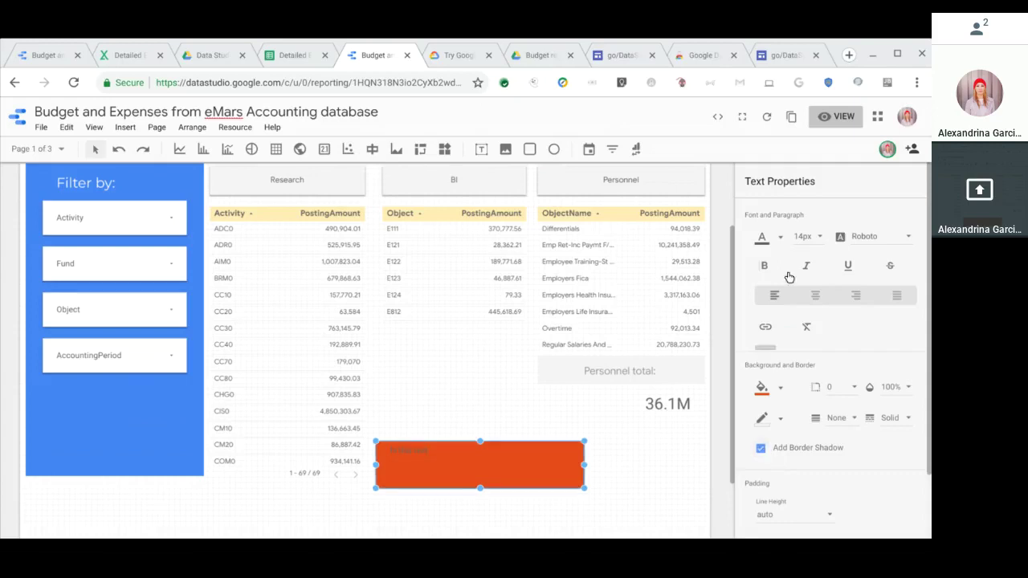
Make the Source of report text white and centre-aligned
left_click(776, 237)
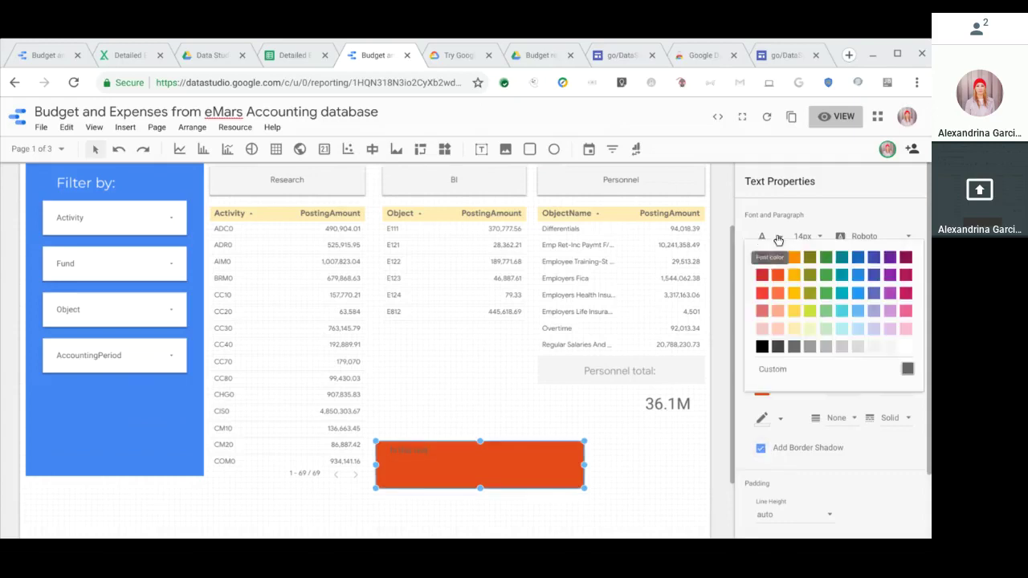
left_click(910, 346)
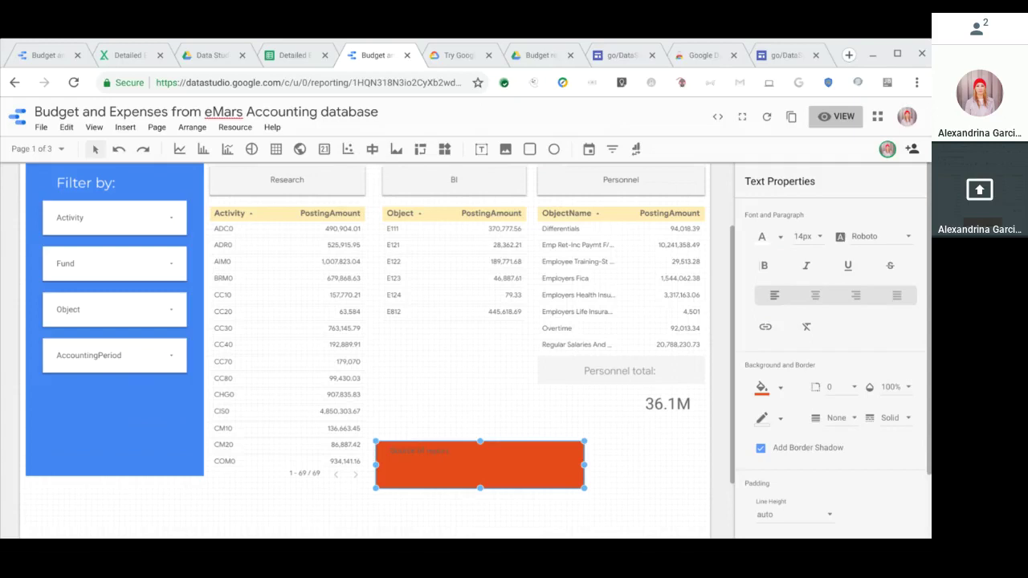
left_click(817, 295)
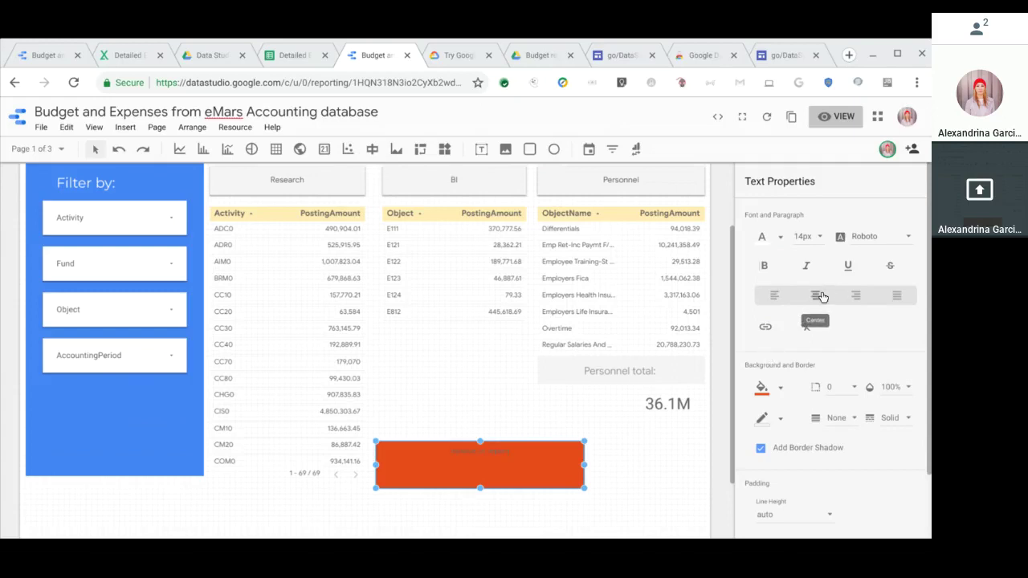
left_click(761, 239)
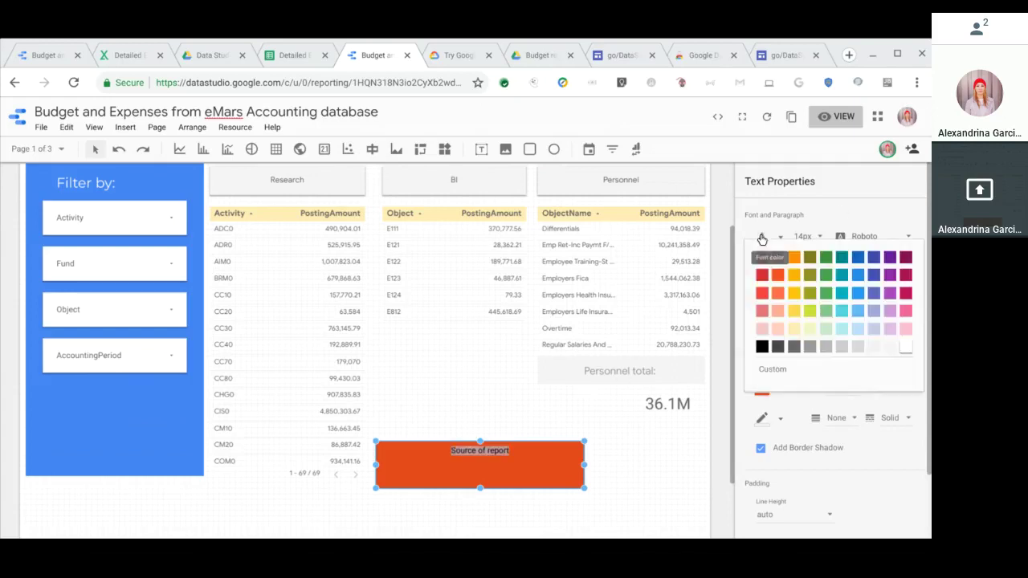
left_click(908, 347)
scroll(806, 487, "down", 2)
scroll(804, 484, "up", 2)
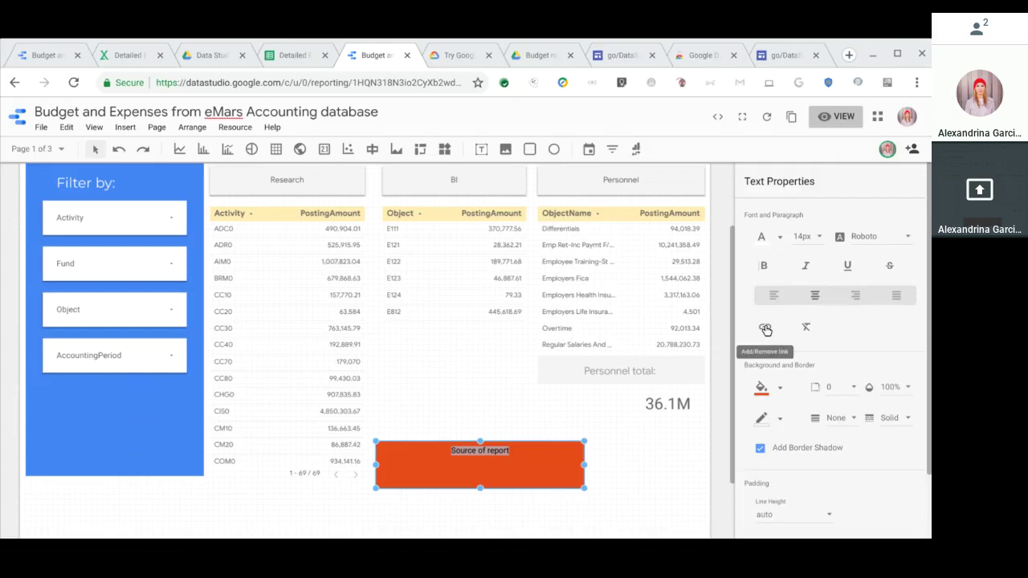
Set the Source of report text to 24px and prepare a link to the Detailed Expenditures to CSV sheet
left_click(809, 238)
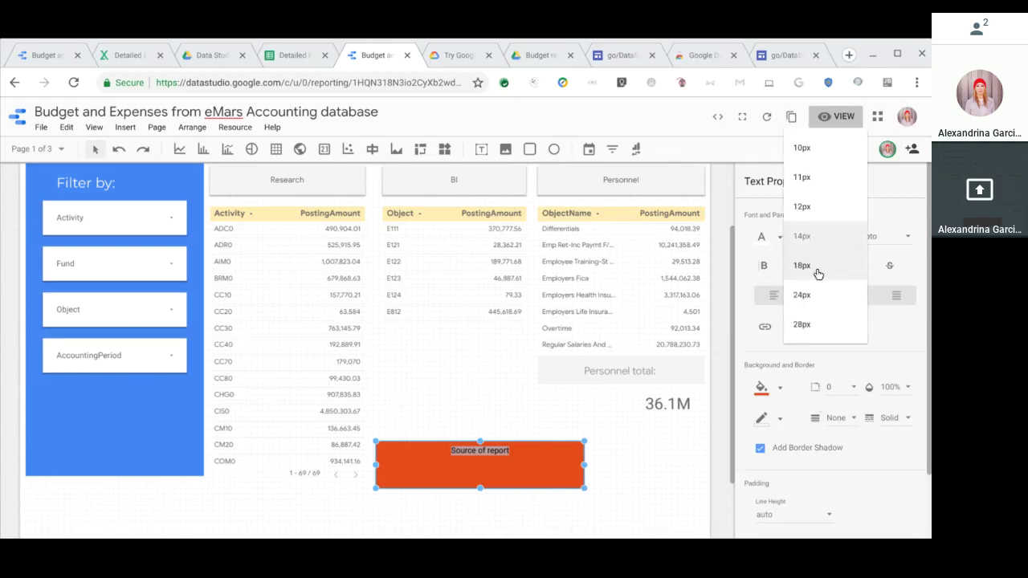
left_click(813, 295)
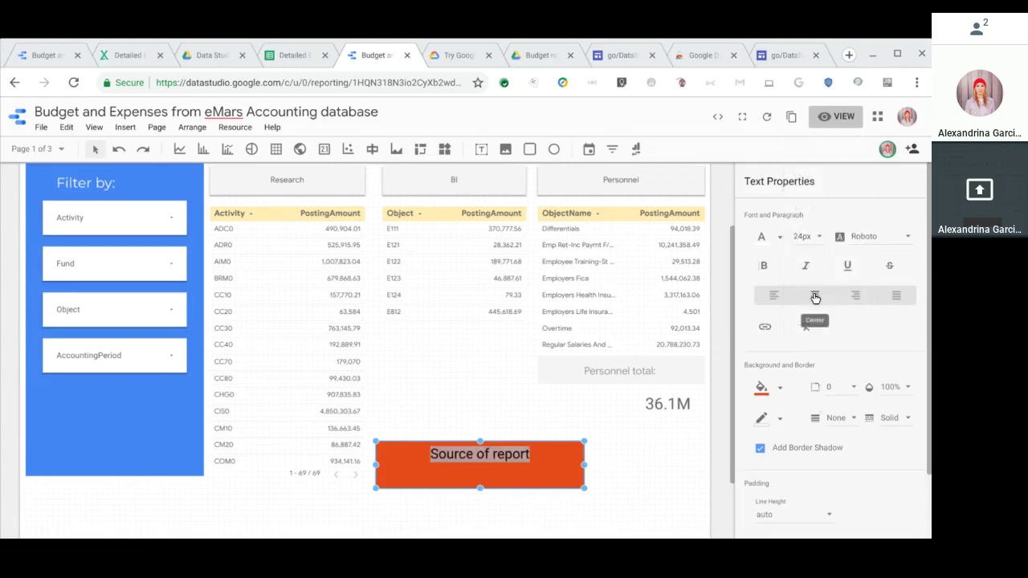
left_click(767, 329)
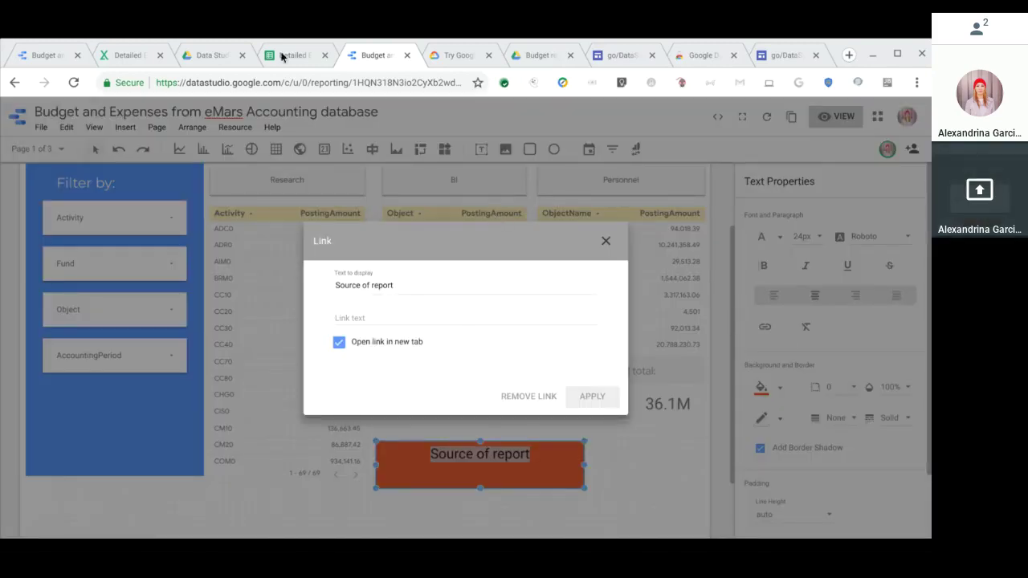
left_click(278, 55)
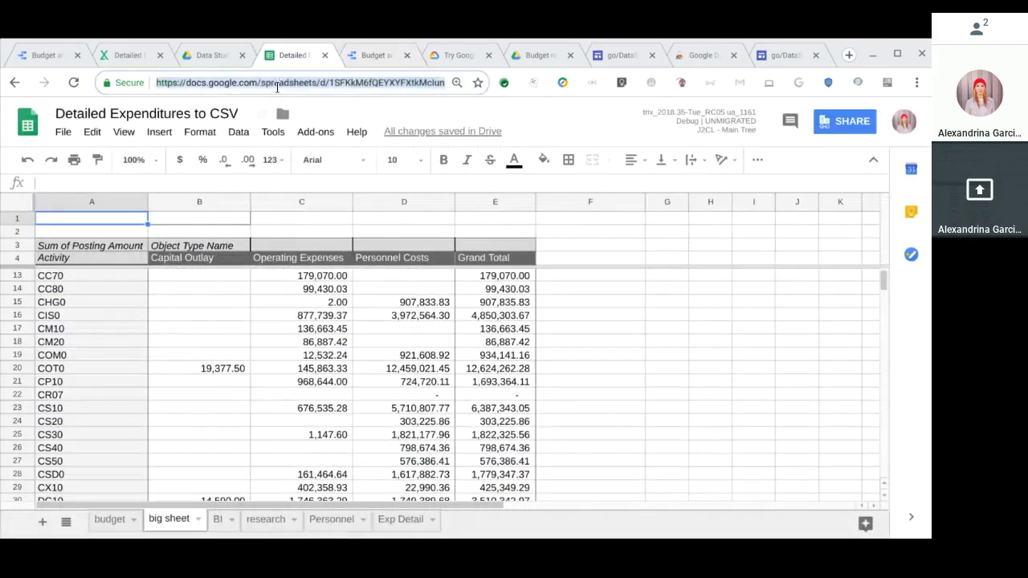
left_click(355, 54)
left_click(361, 319)
Apply the pasted sheet URL as the link and move the box below the filter panel
key("ctrl+v")
left_click(592, 396)
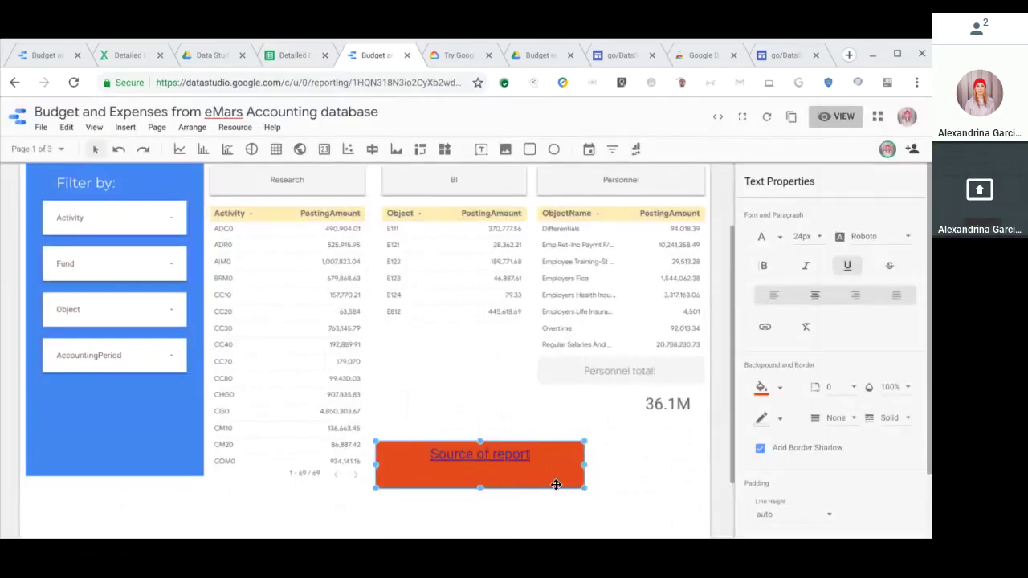
left_click_drag(551, 447, 205, 509)
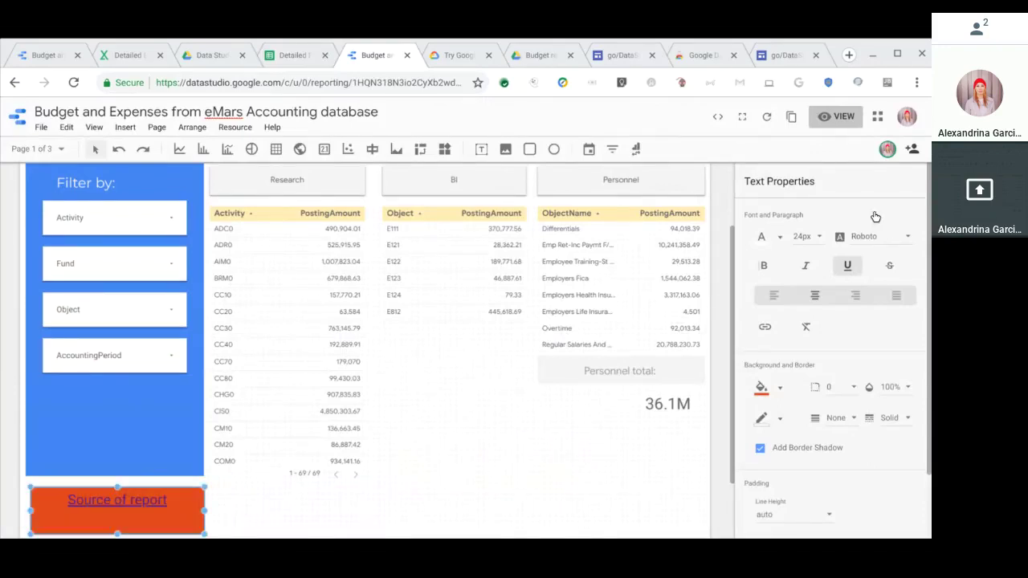
Change the Source of report box's fill from orange to light blue
left_click(753, 384)
left_click(858, 455)
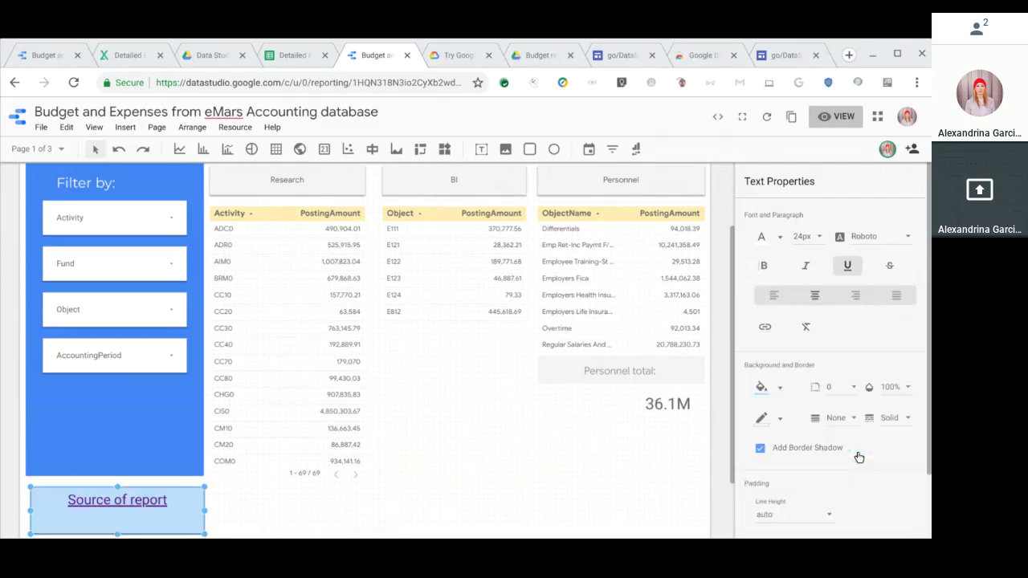
left_click(625, 492)
scroll(626, 490, "up", 2)
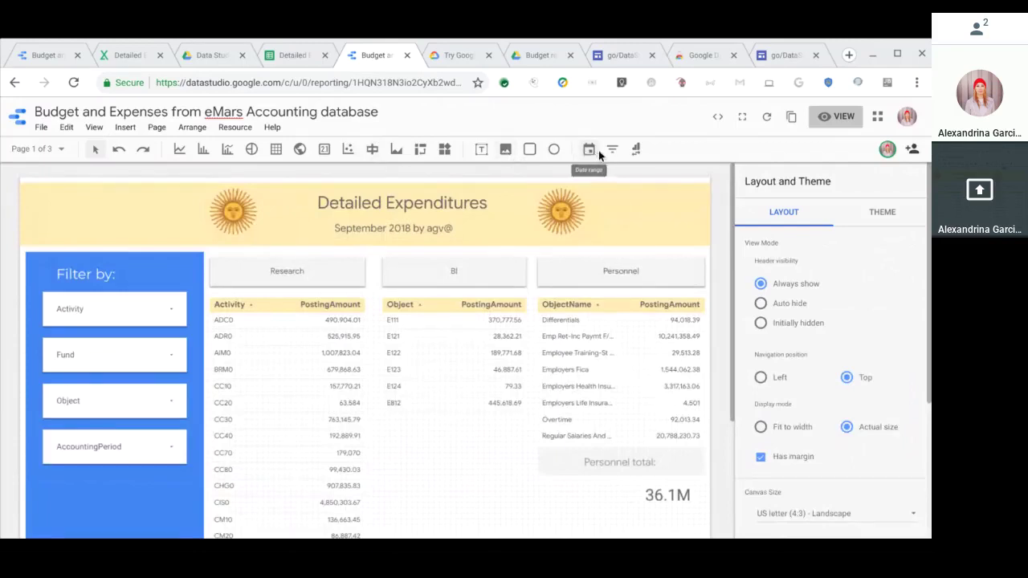
left_click(120, 313)
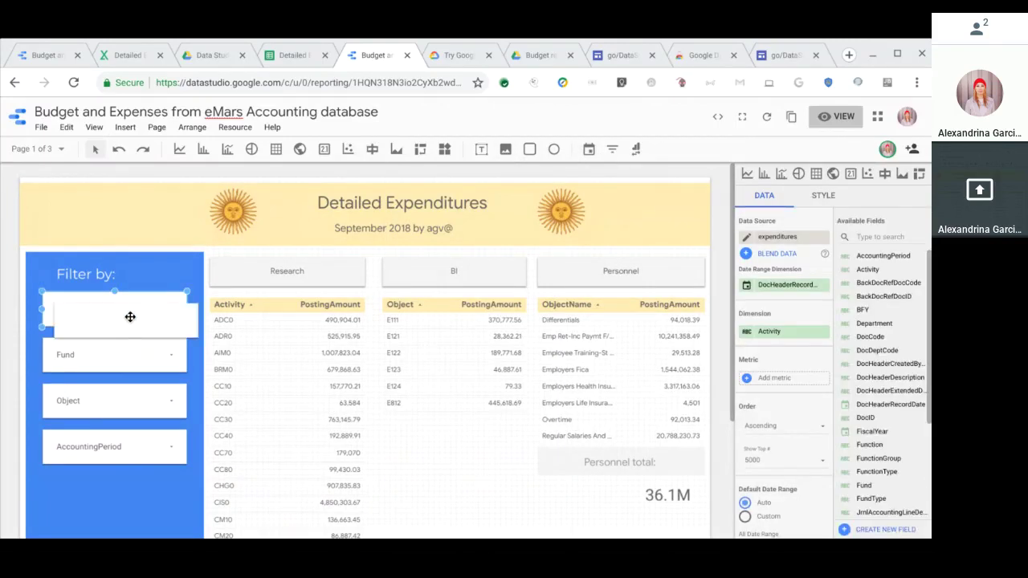
key("ctrl+d")
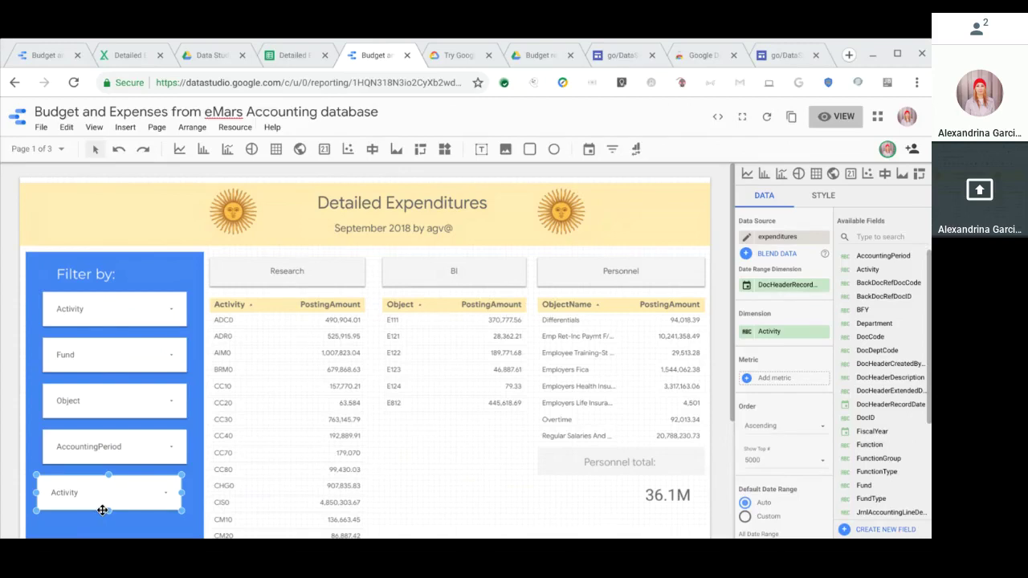
key("Delete")
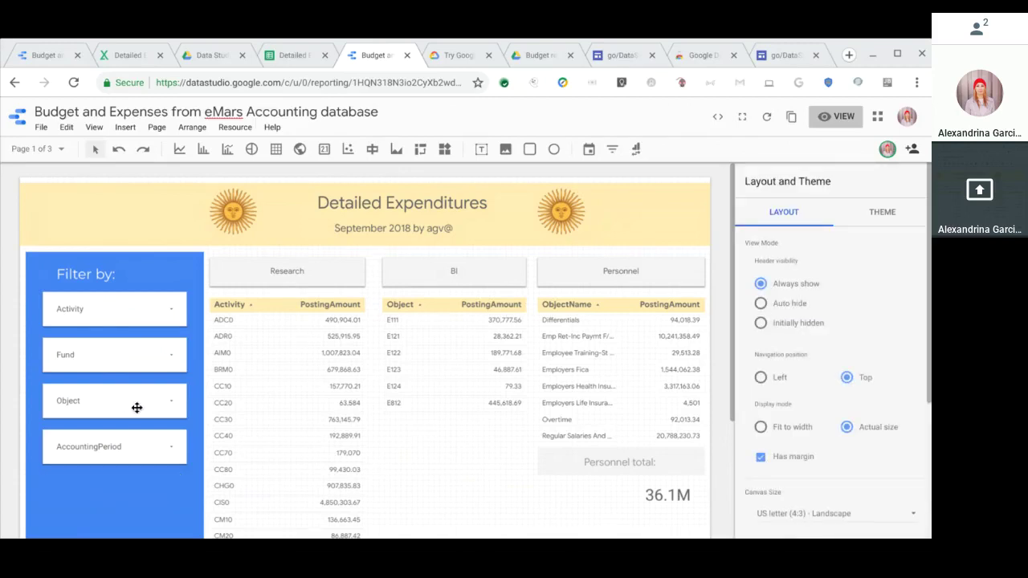
left_click(612, 149)
left_click_drag(410, 464, 555, 516)
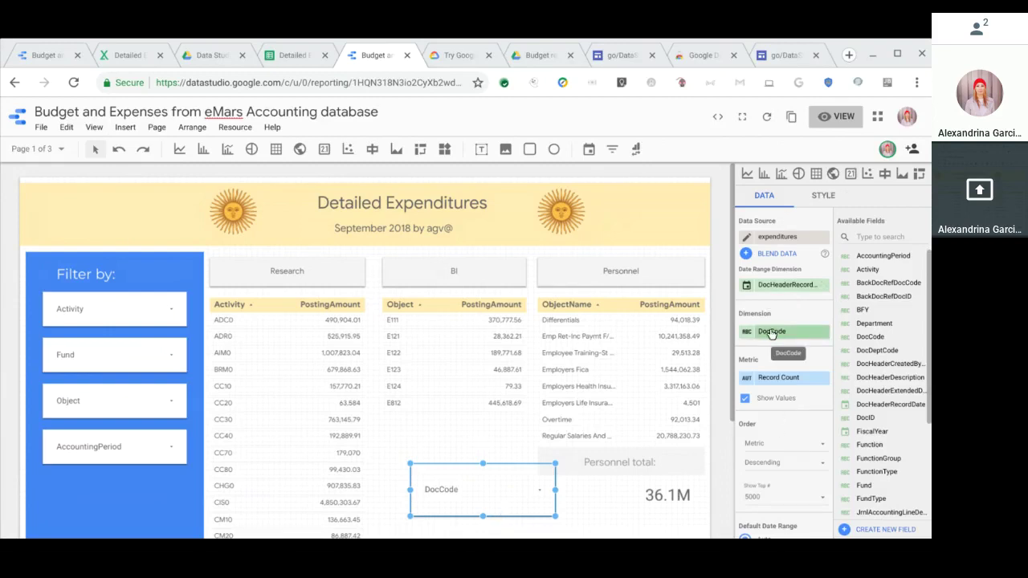
left_click(783, 378)
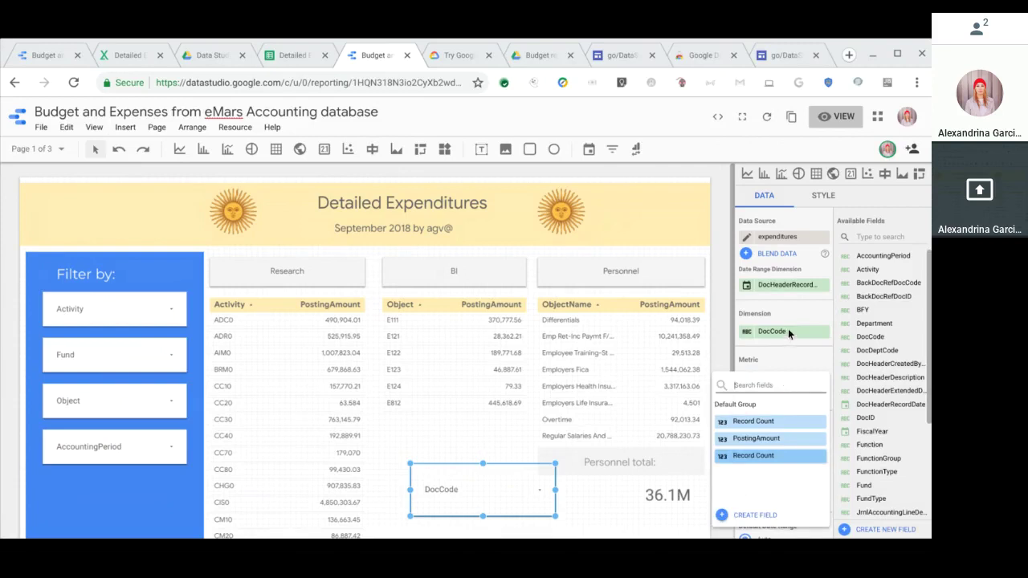
left_click(787, 331)
left_click(787, 331)
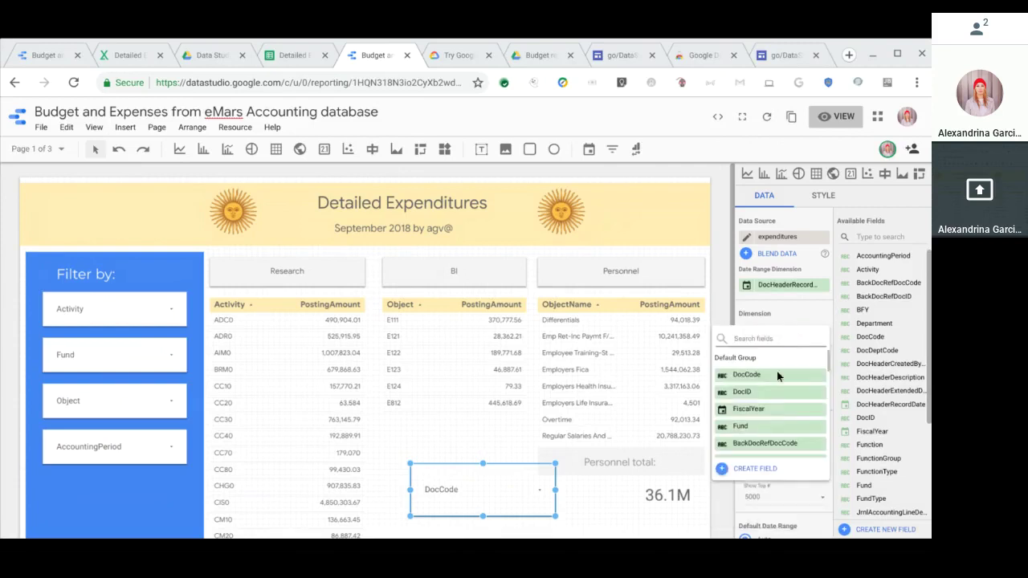
left_click(524, 486)
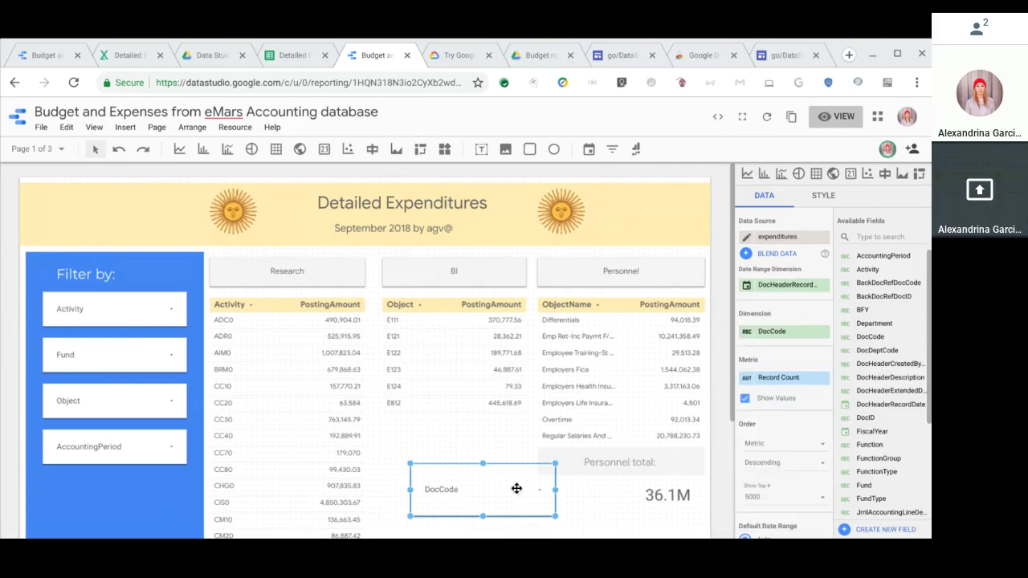
key("Delete")
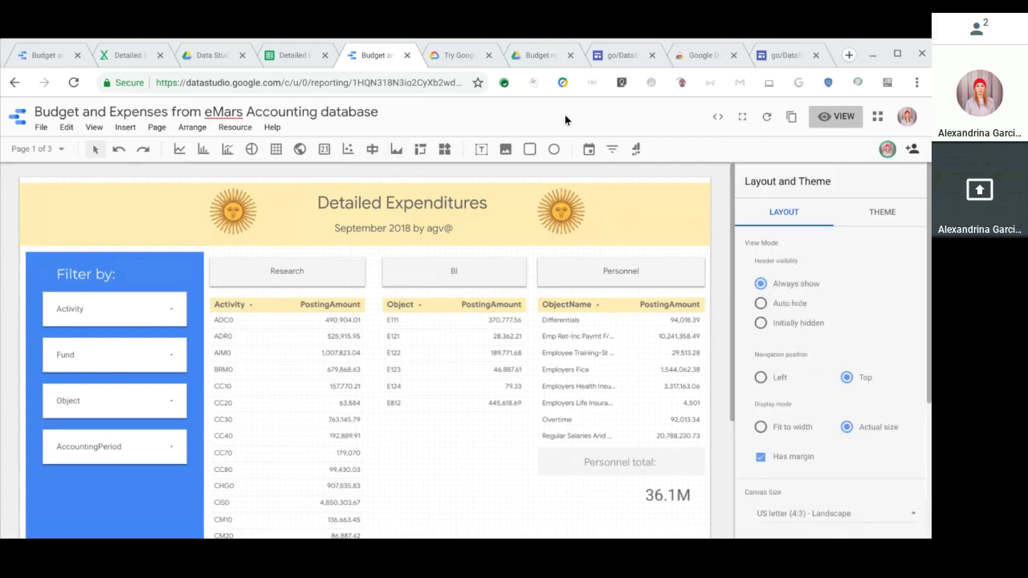
left_click(587, 150)
left_click_drag(40, 478, 187, 509)
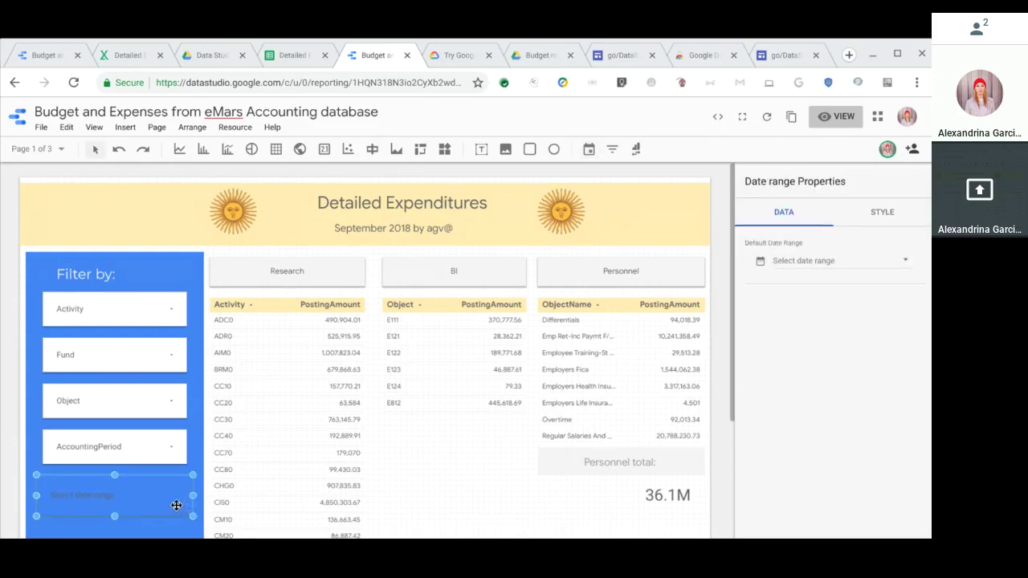
key("Delete")
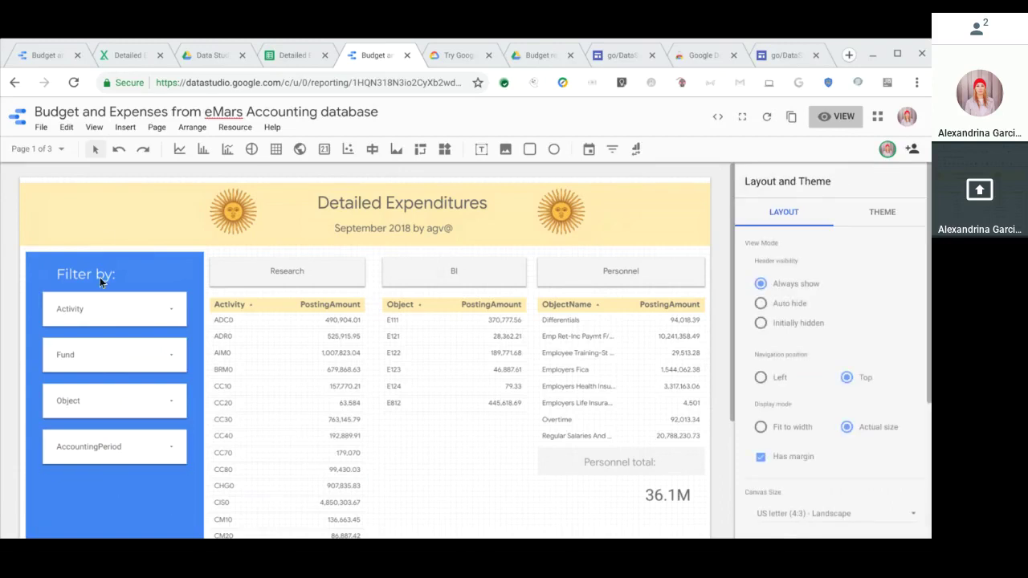
left_click(34, 149)
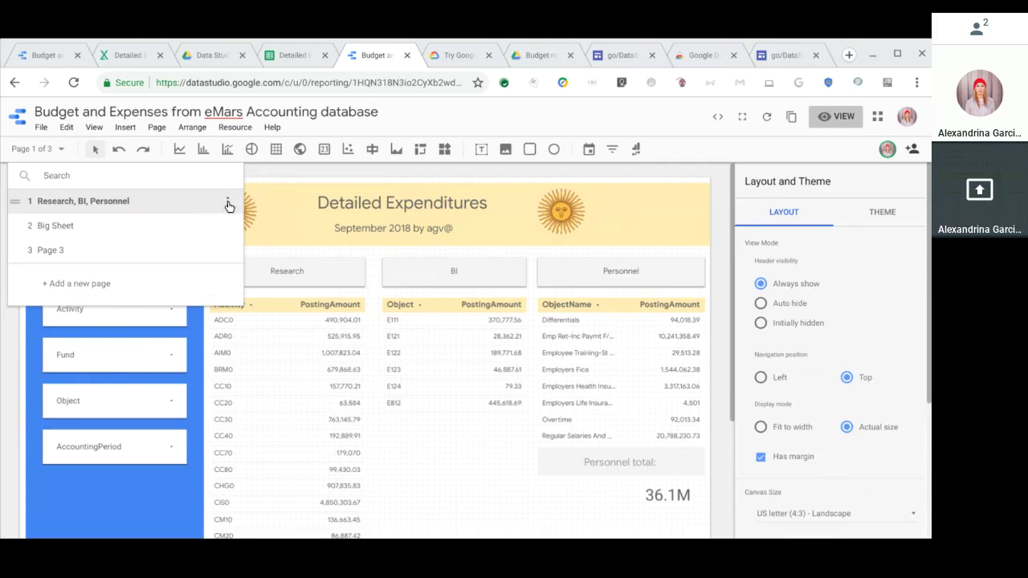
left_click(228, 203)
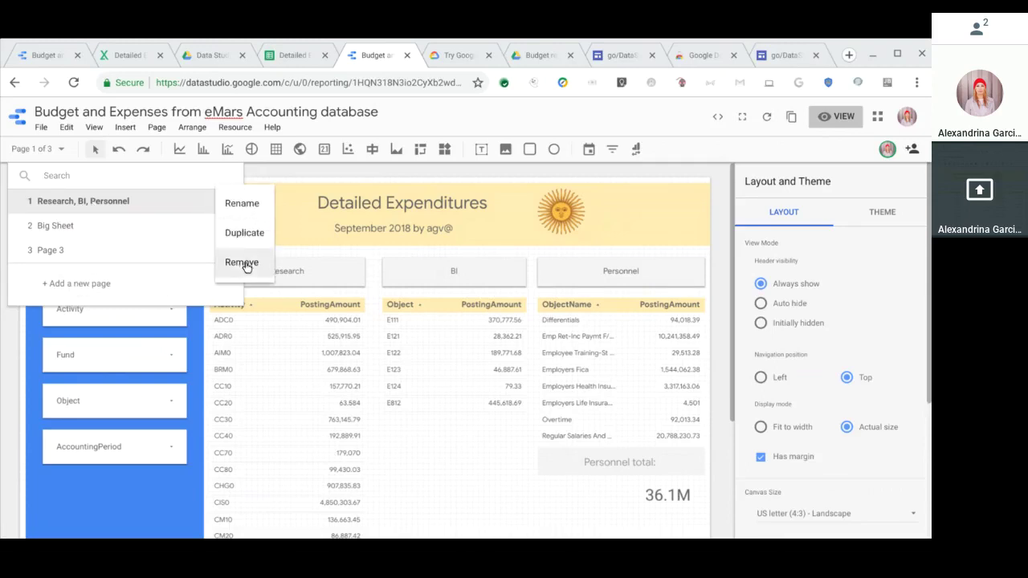
left_click(791, 118)
left_click(792, 119)
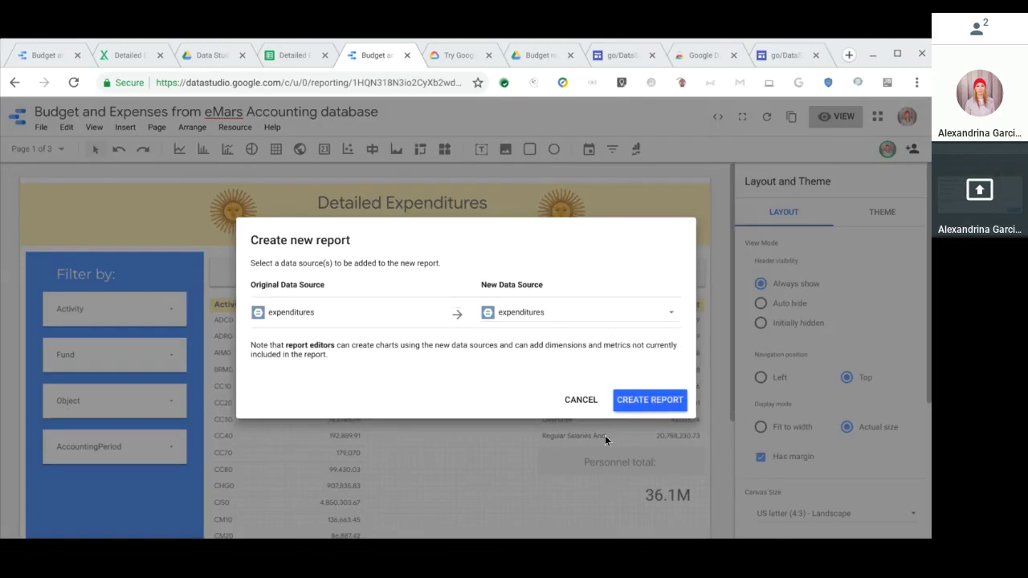
left_click(576, 397)
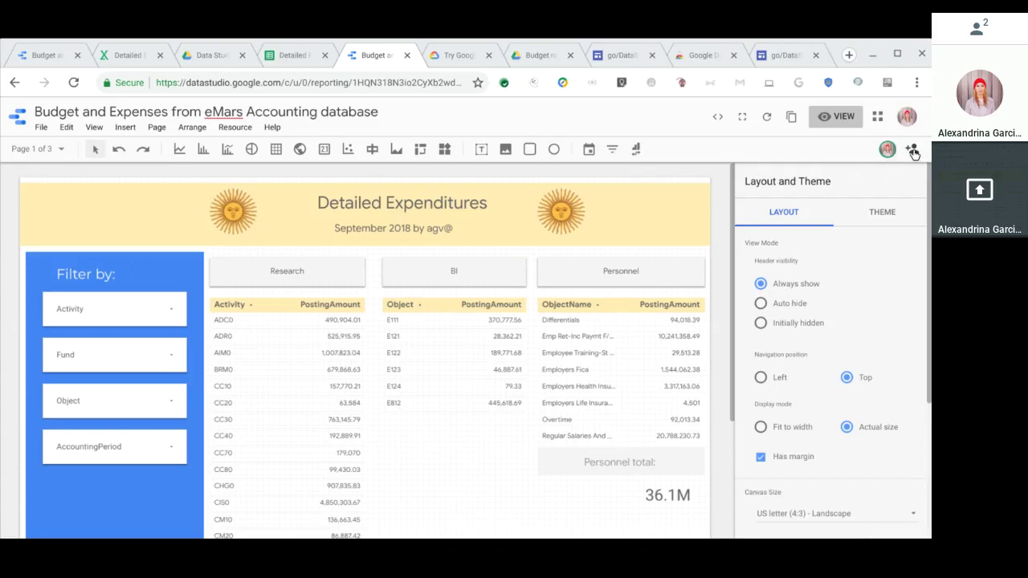
left_click(913, 151)
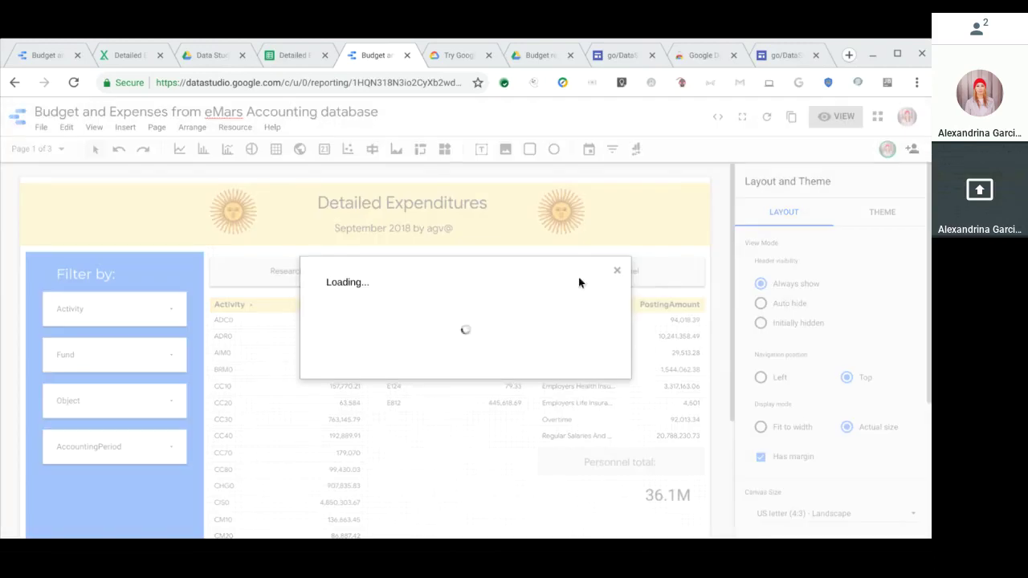
left_click(601, 373)
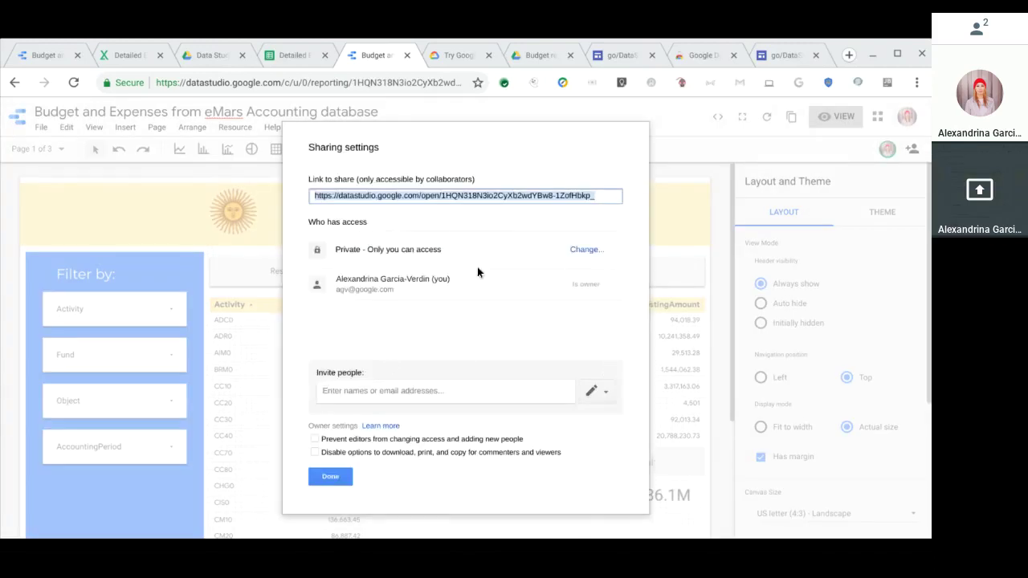
left_click(336, 472)
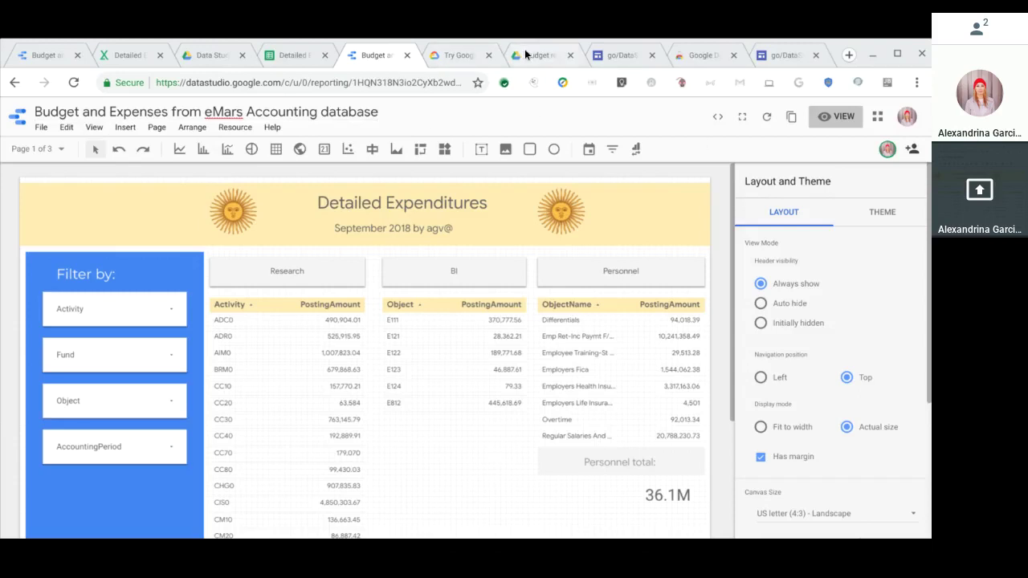
scroll(577, 322, "down", 2)
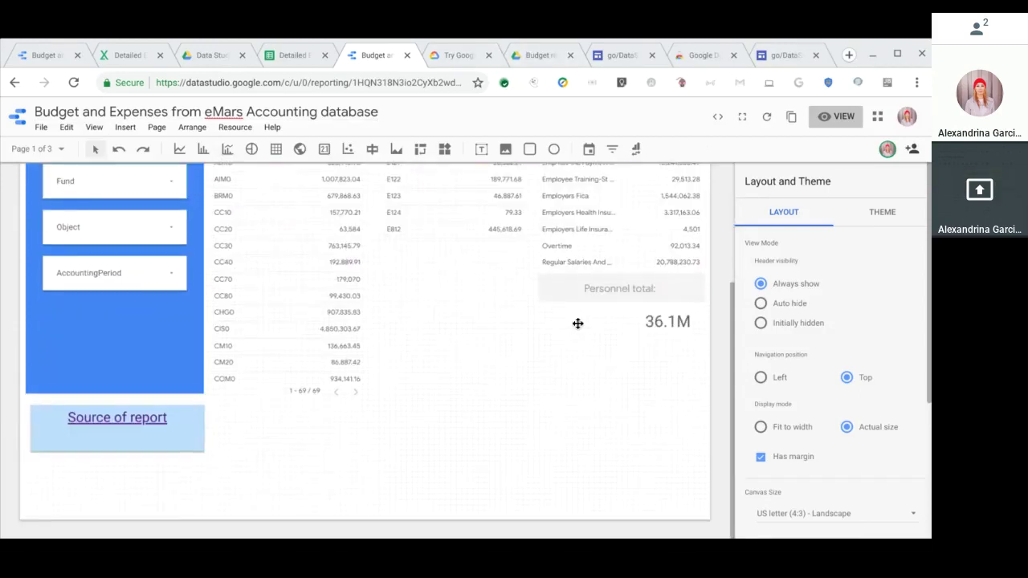
scroll(578, 323, "up", 2)
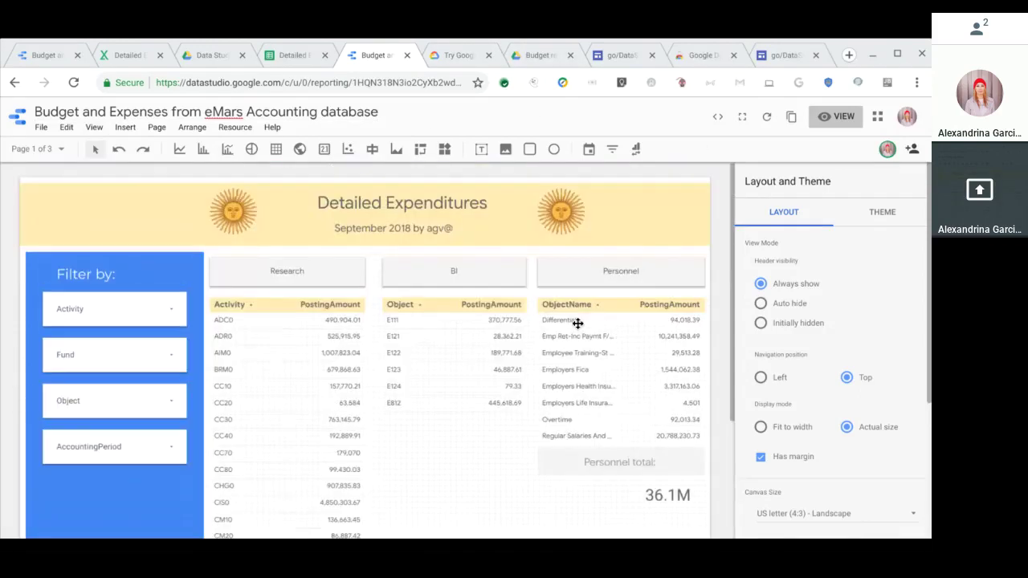
In the Budget report Drive folder, show the New > More options: Forms, Drawings, Sites, App Maker
left_click(522, 51)
left_click(90, 188)
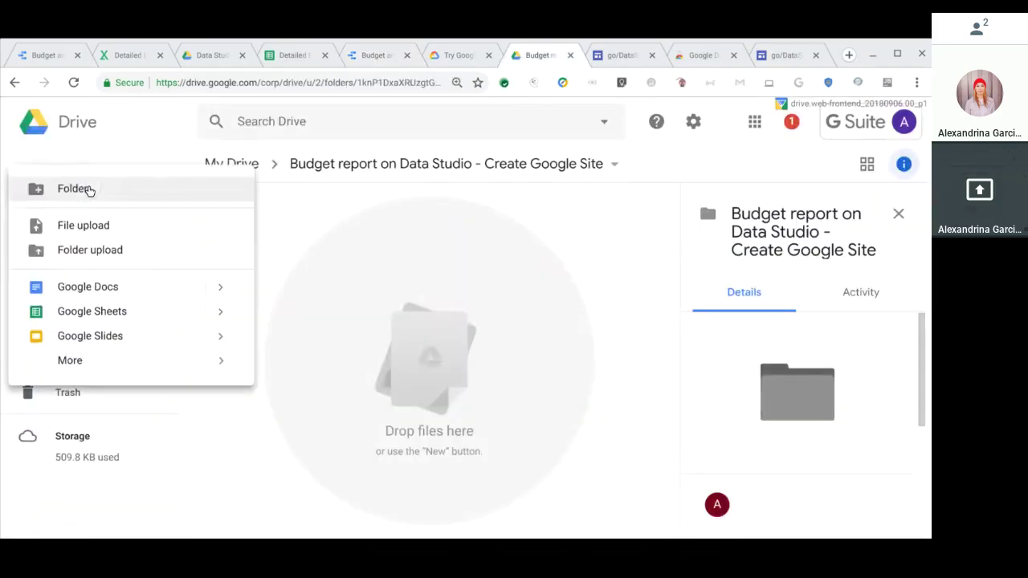
left_click(304, 220)
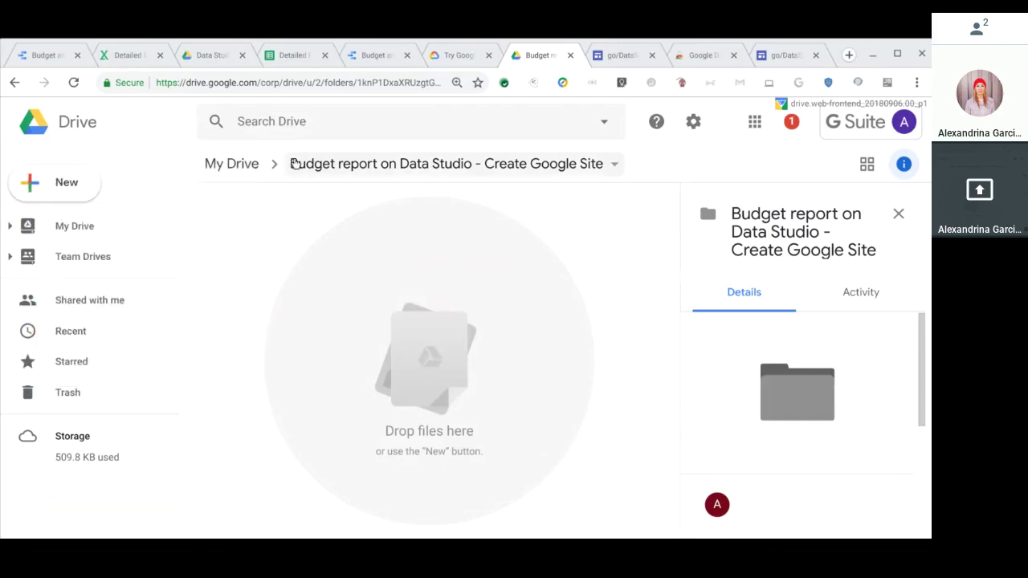
left_click(64, 183)
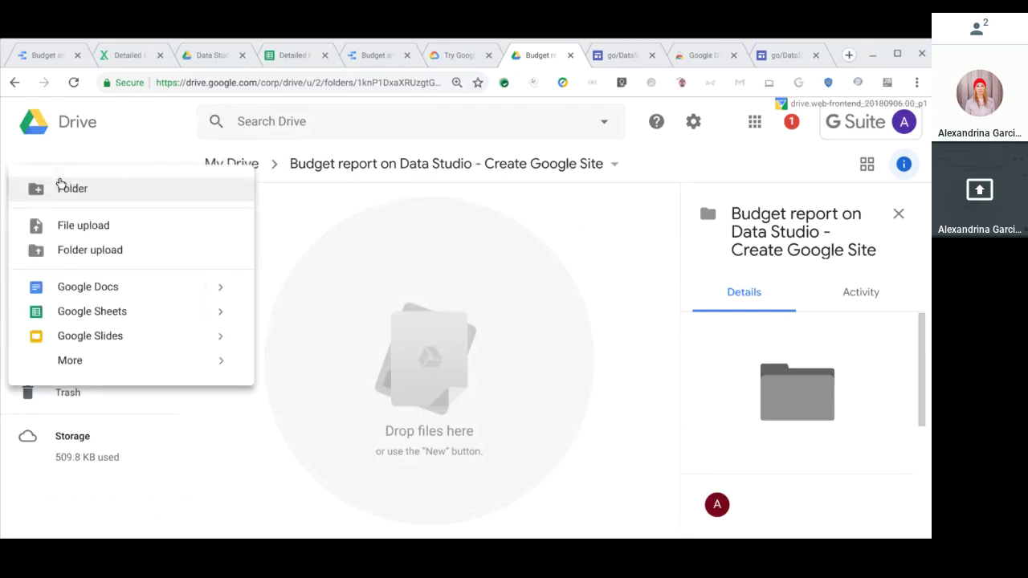
mouse_move(119, 364)
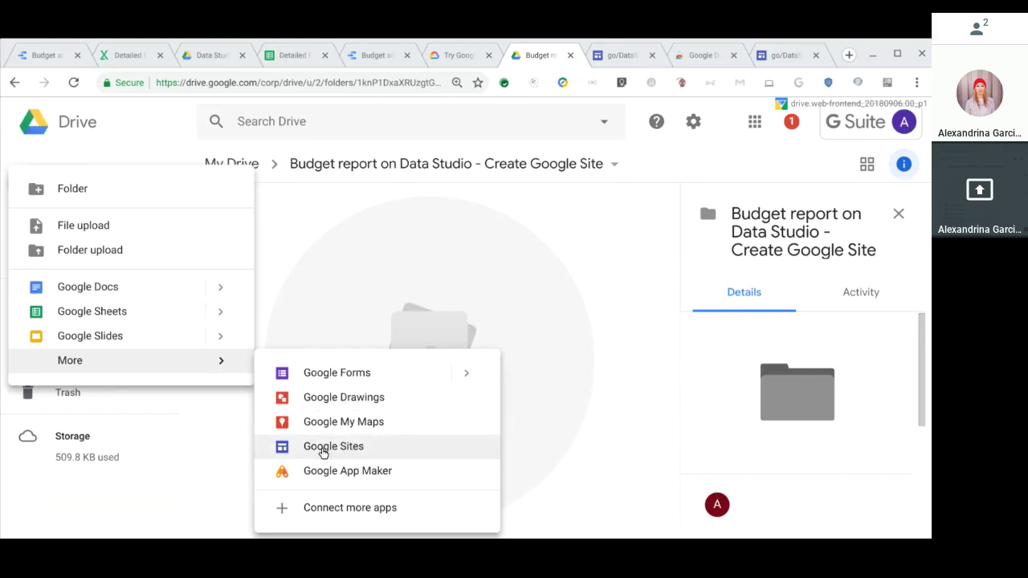
In the Google Sites editor, open the header's Change image > Select image gallery
left_click(612, 55)
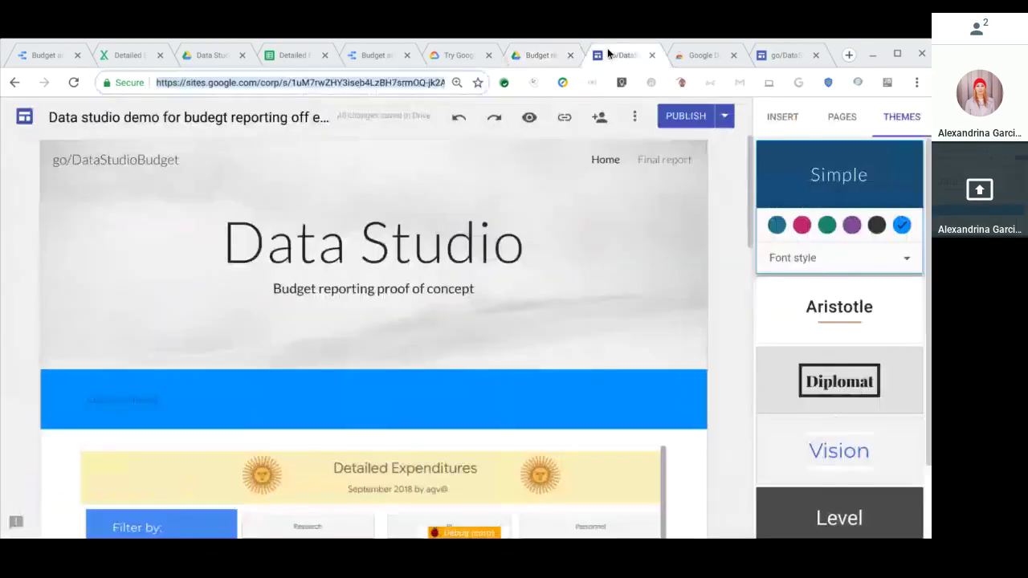
scroll(743, 405, "down", 3)
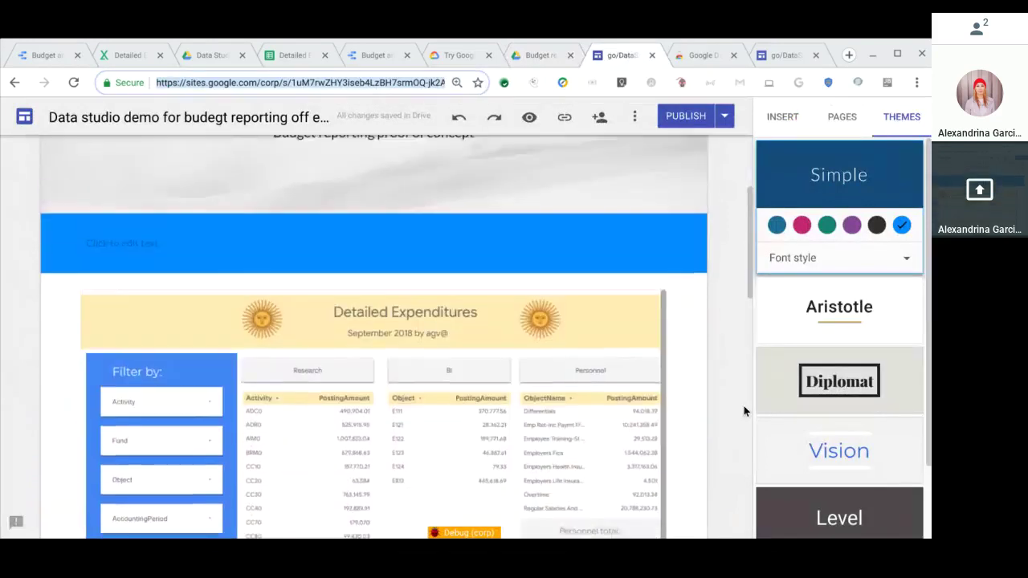
scroll(743, 406, "up", 3)
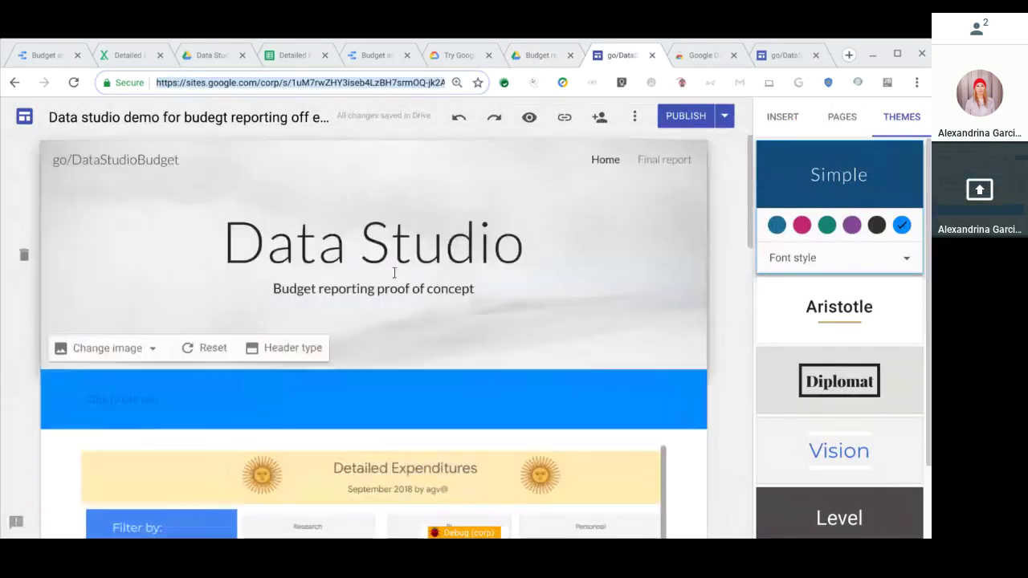
left_click(129, 348)
left_click(129, 420)
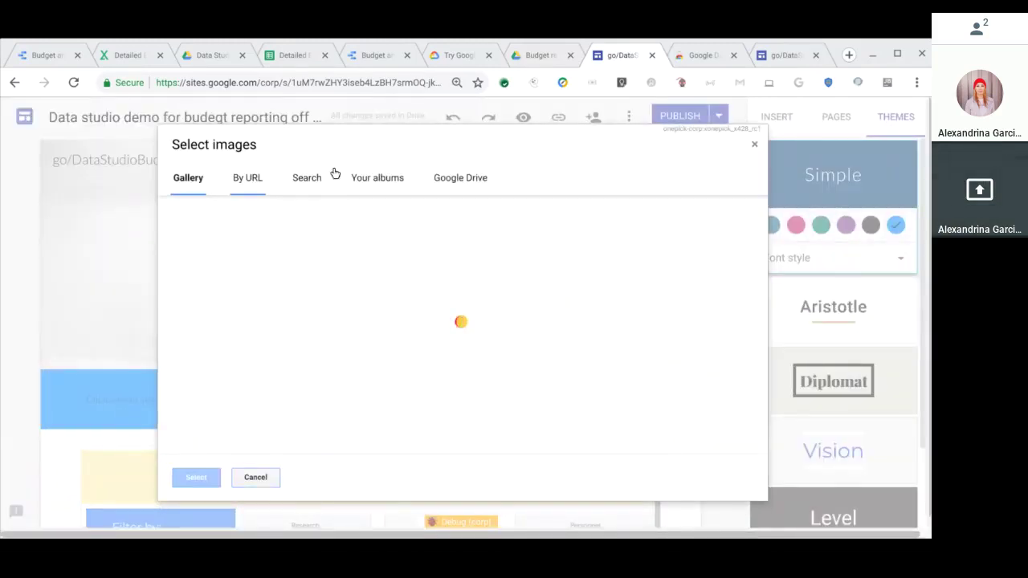
Search for 'accounting' header images, then cancel, leaving the header unchanged
left_click(307, 180)
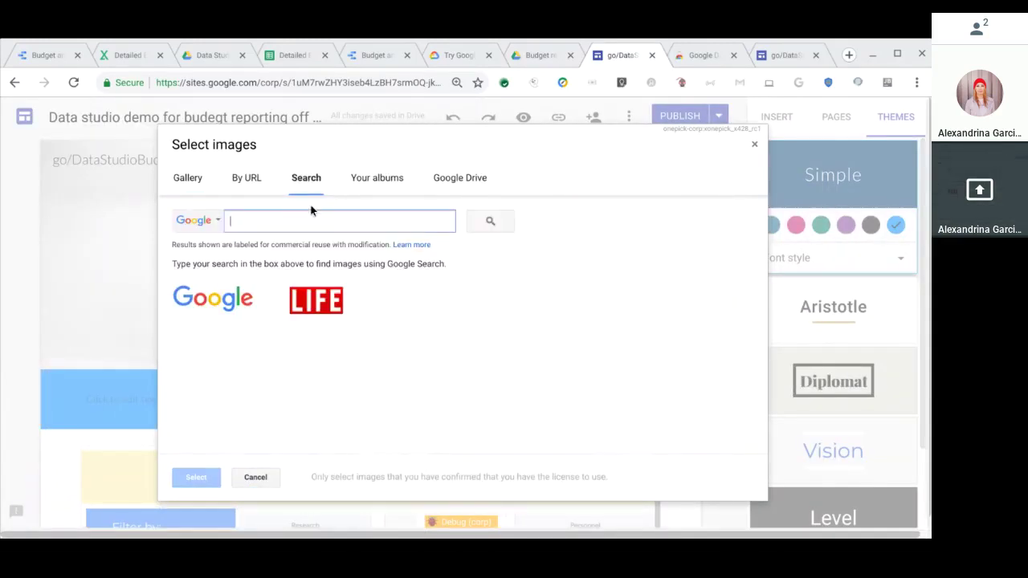
type("accounting")
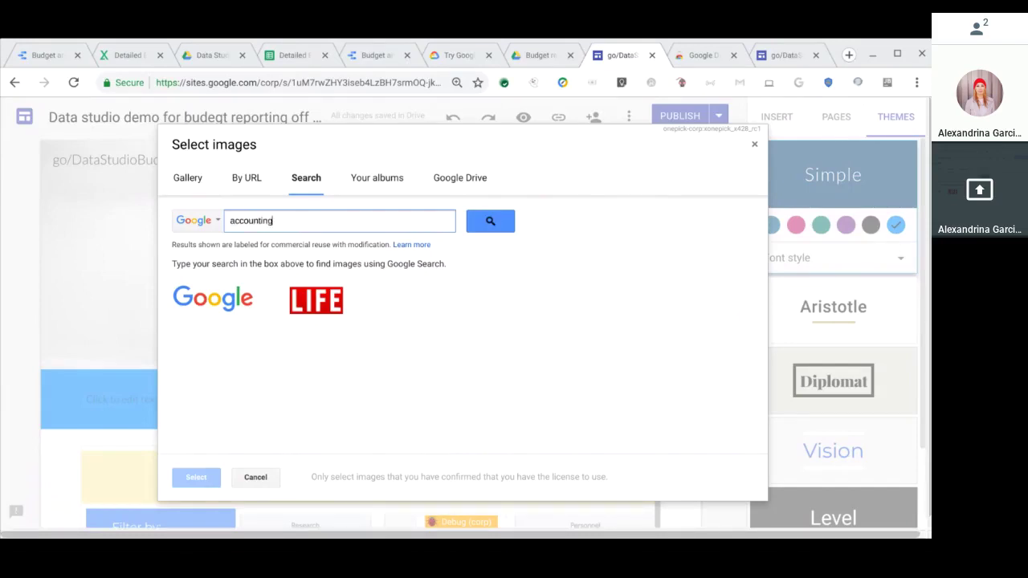
key("Return")
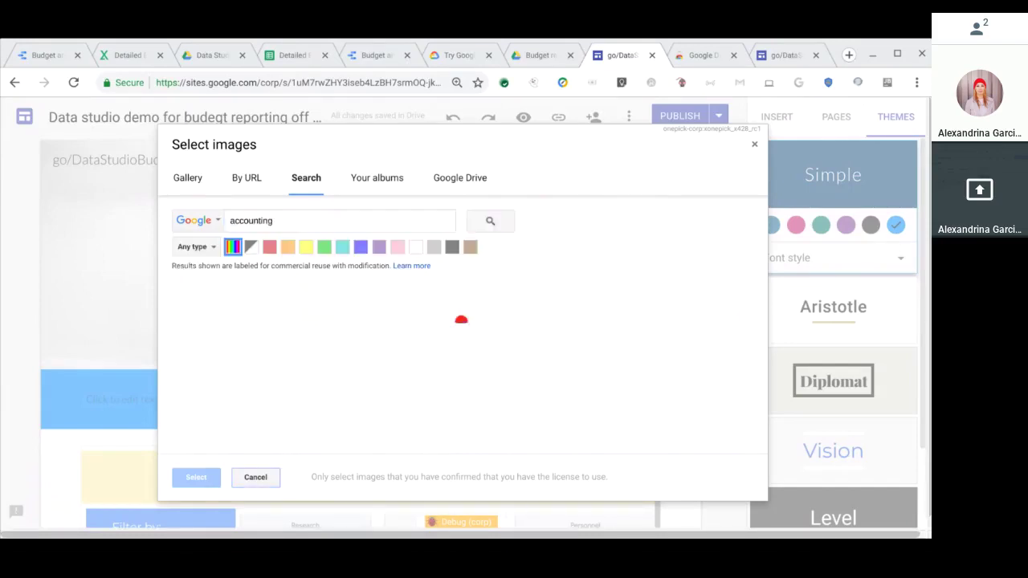
scroll(415, 377, "down", 2)
scroll(416, 391, "up", 2)
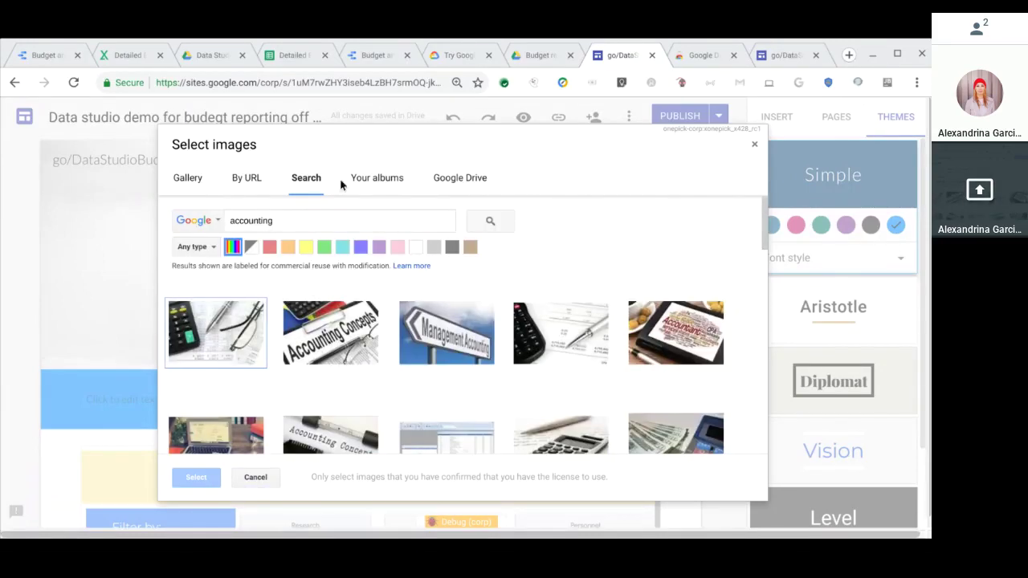
left_click(249, 178)
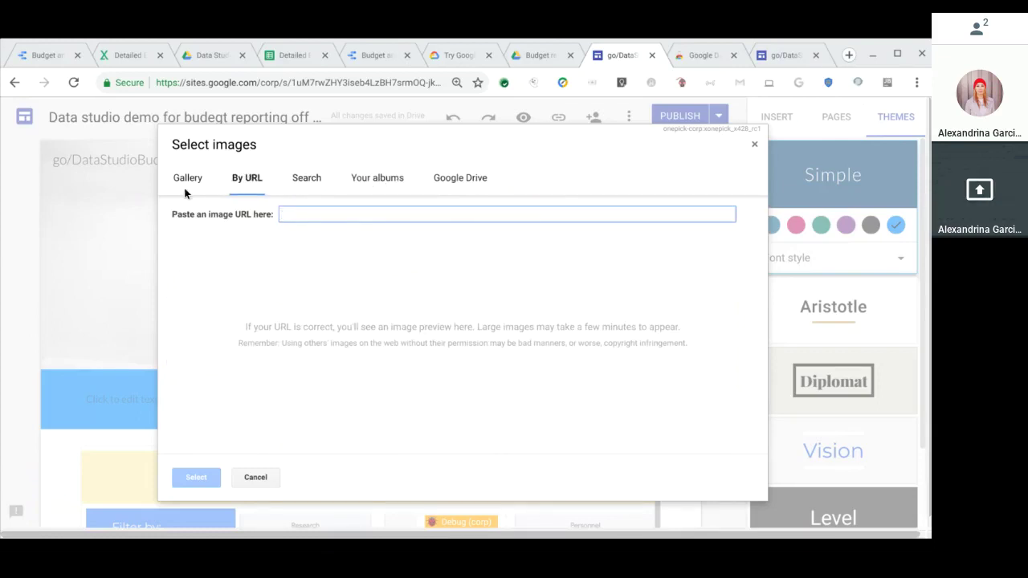
left_click(255, 477)
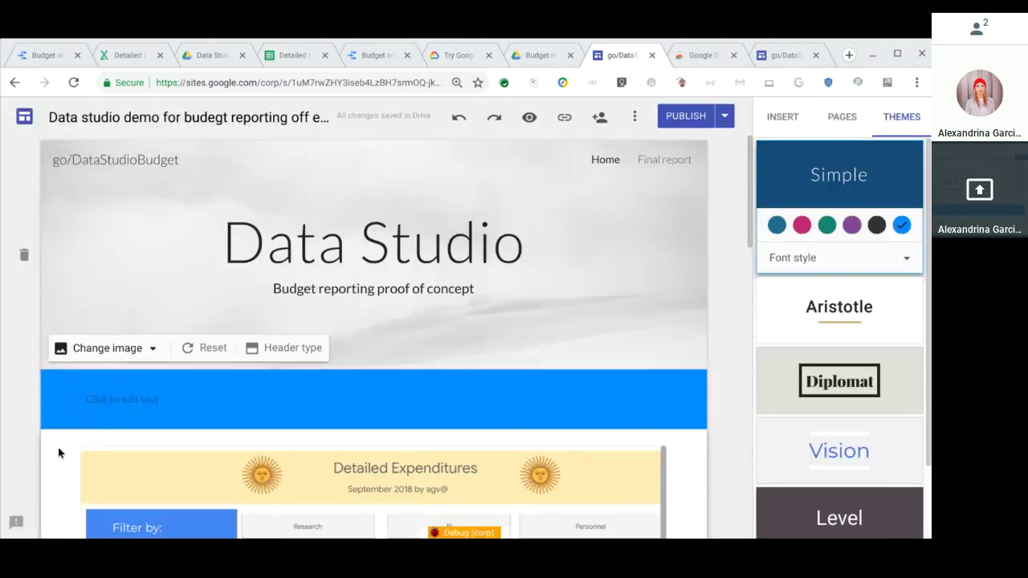
Show the Insert panel's items, then return to the Budget and Expenses report
scroll(113, 465, "down", 1)
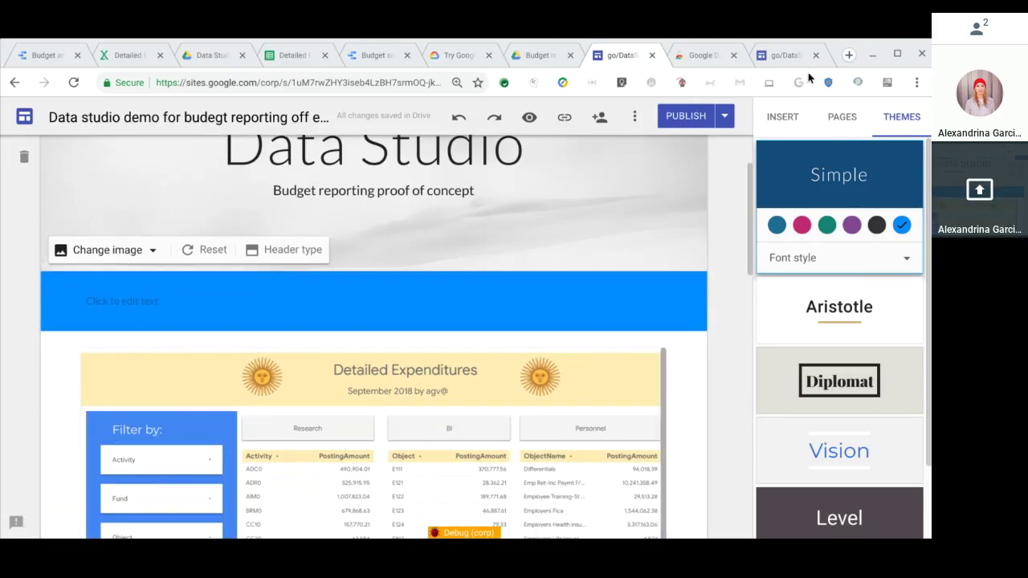
left_click(787, 119)
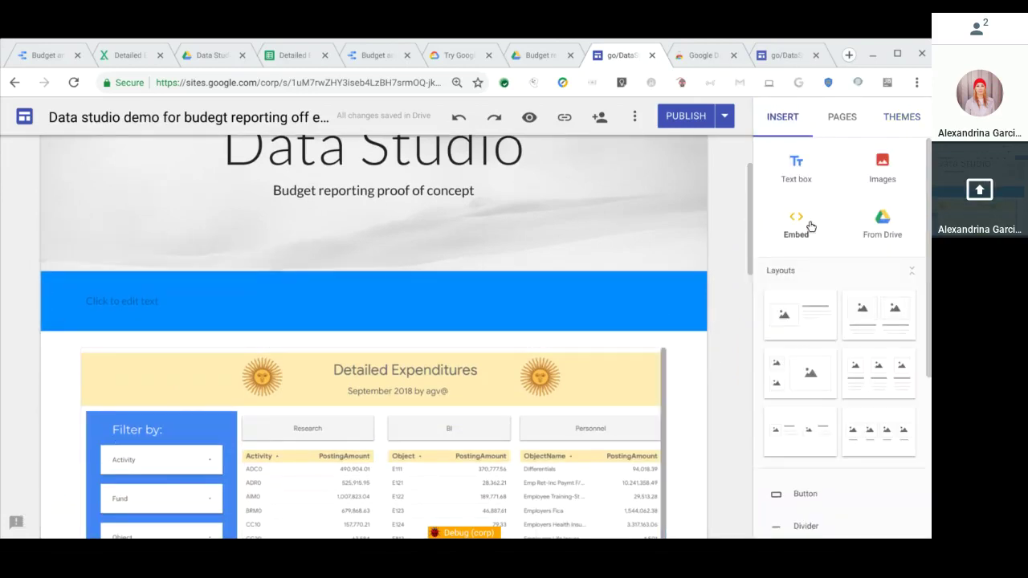
left_click(373, 56)
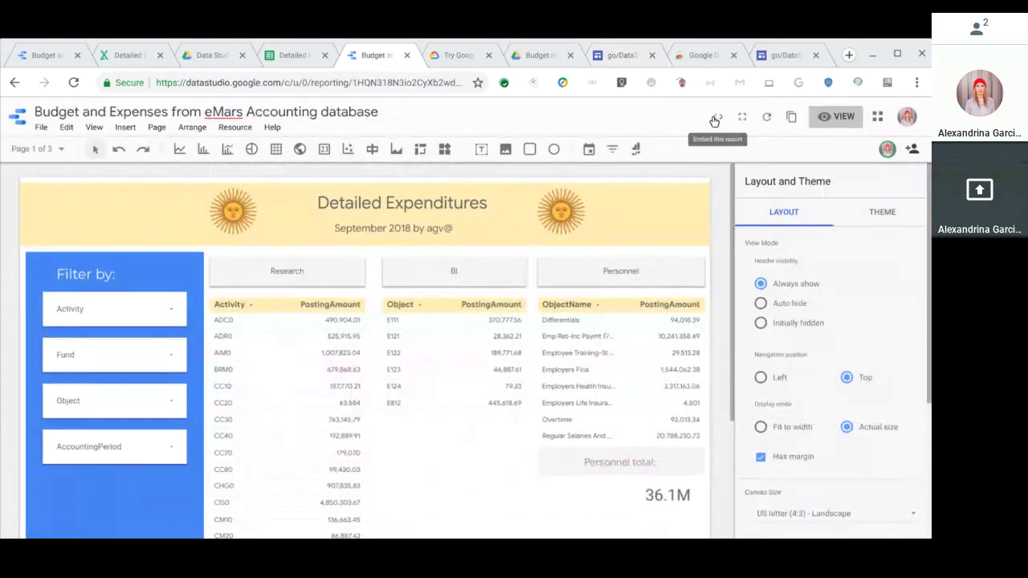
Preview the Detailed Expenditures report in View mode, try the Activity filter, and select its URL
left_click(840, 120)
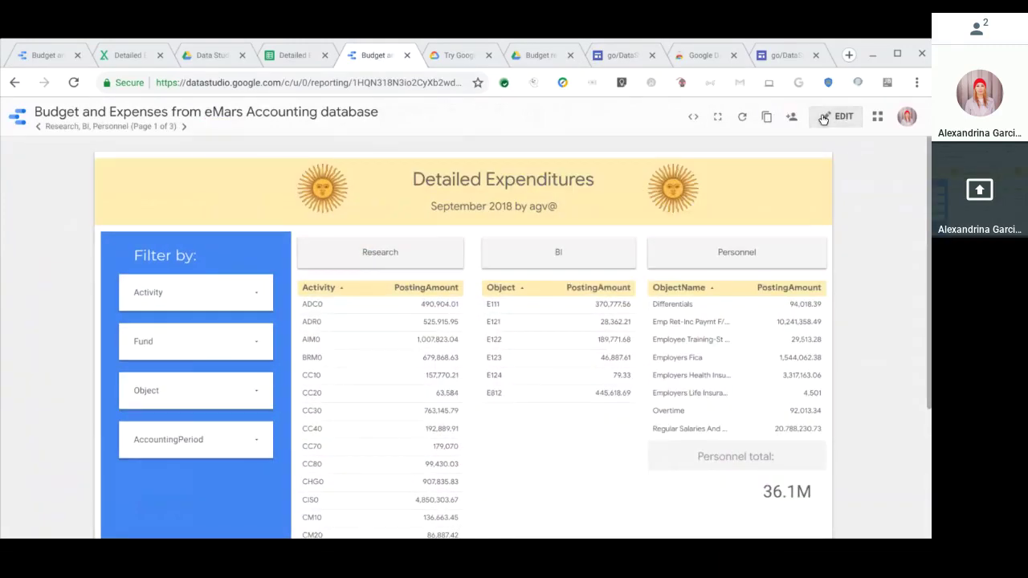
left_click(241, 293)
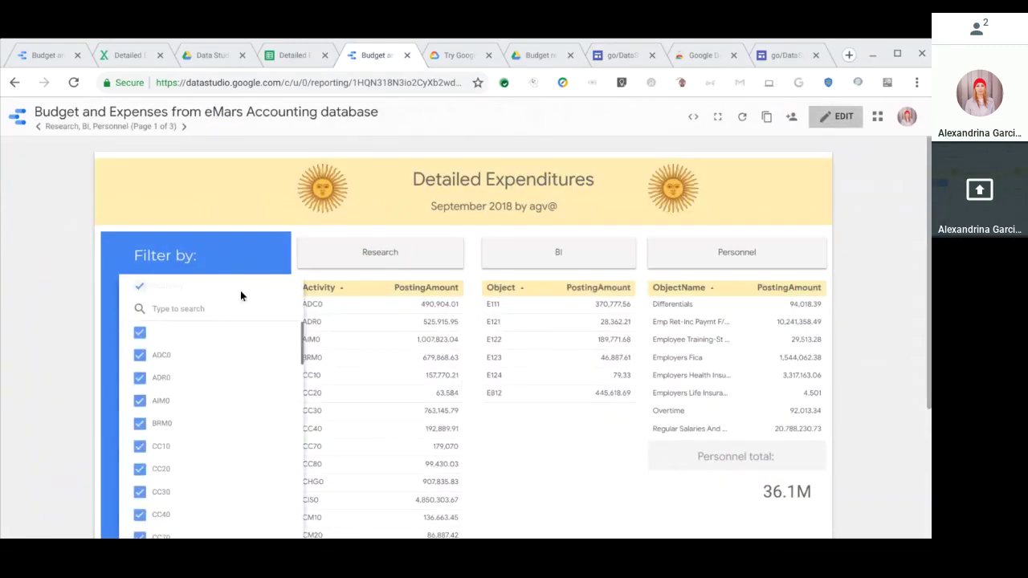
left_click(42, 331)
left_click(344, 84)
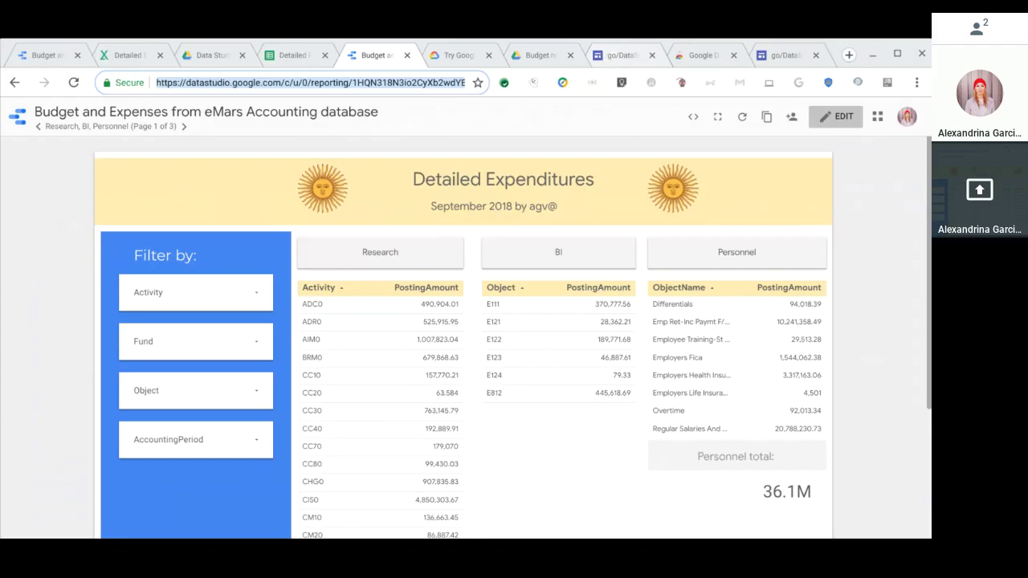
left_click(620, 55)
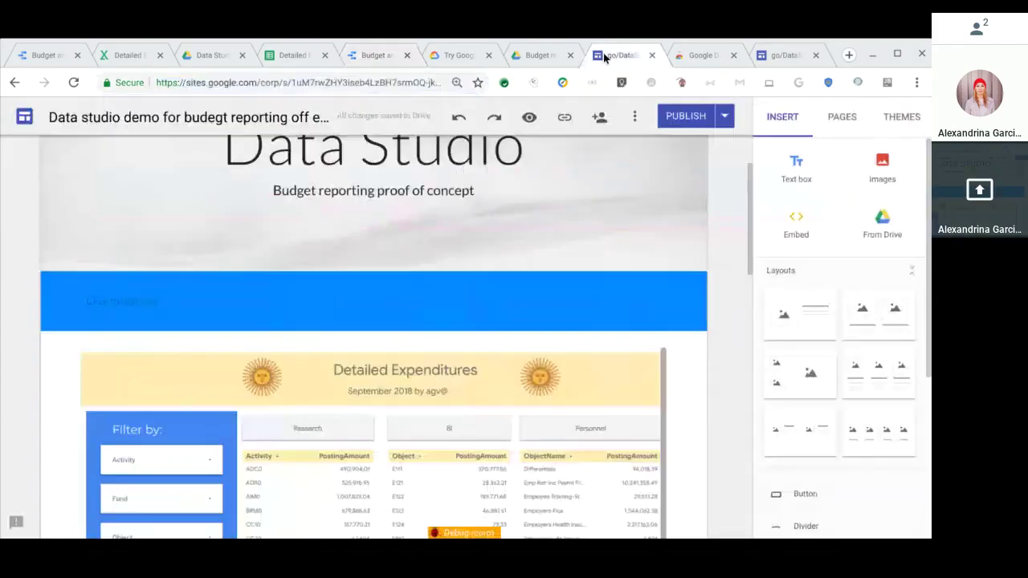
Open the report's Embed dialog and switch it to Embed URL
left_click(374, 63)
left_click(691, 121)
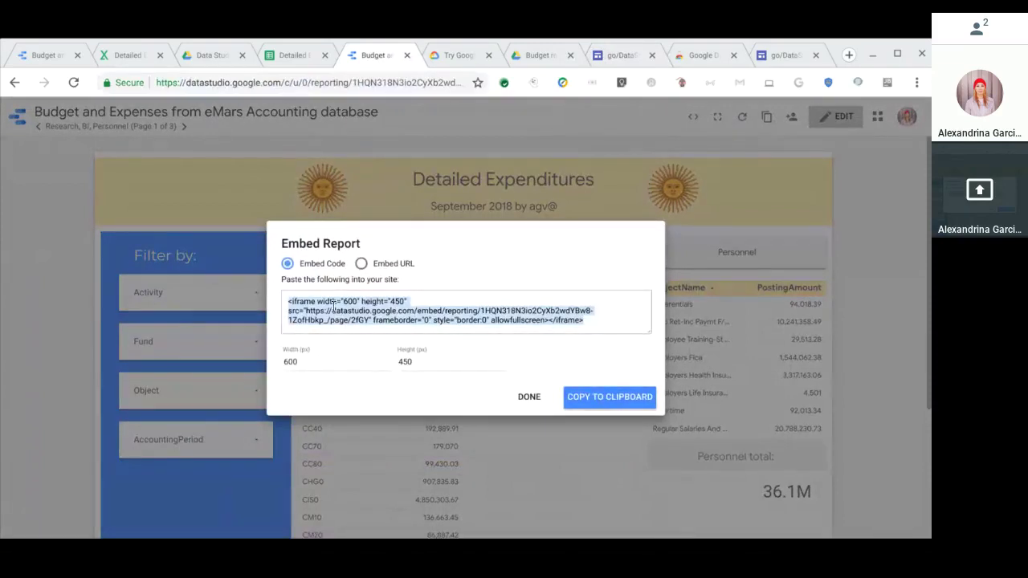
left_click(361, 264)
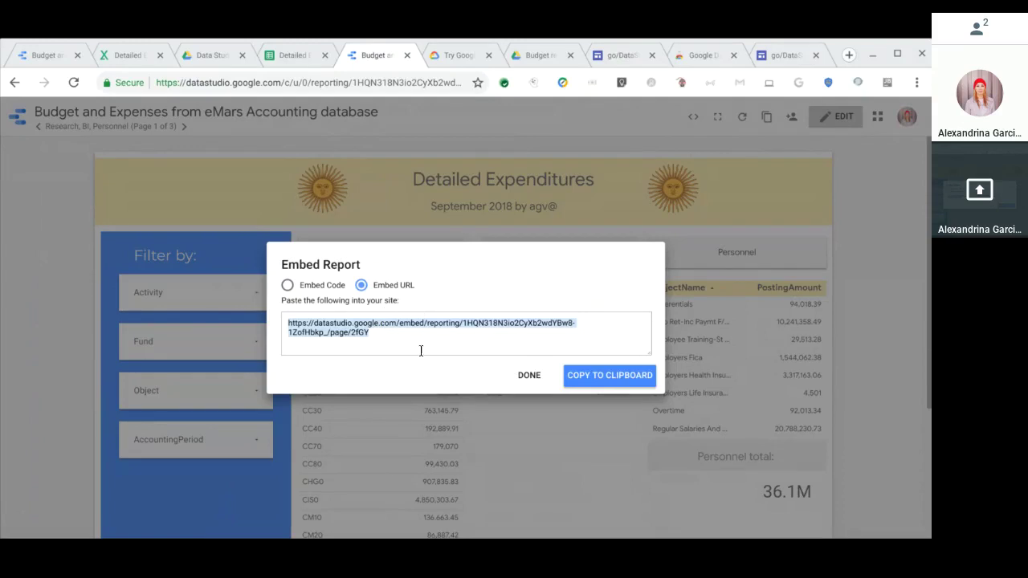
Copy the report's embed URL and go to the site's Embed report page
left_click(611, 376)
left_click(620, 55)
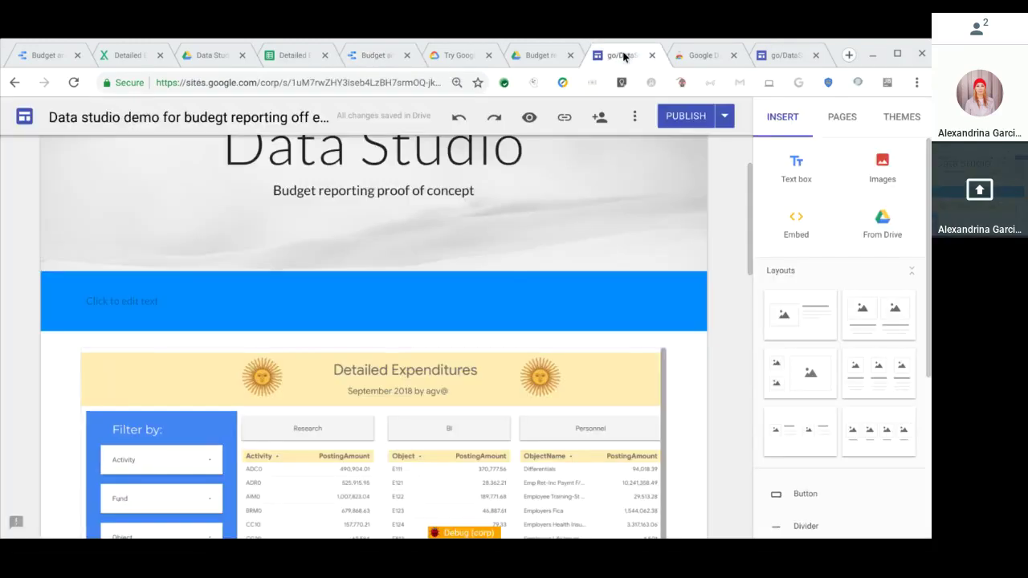
left_click(775, 55)
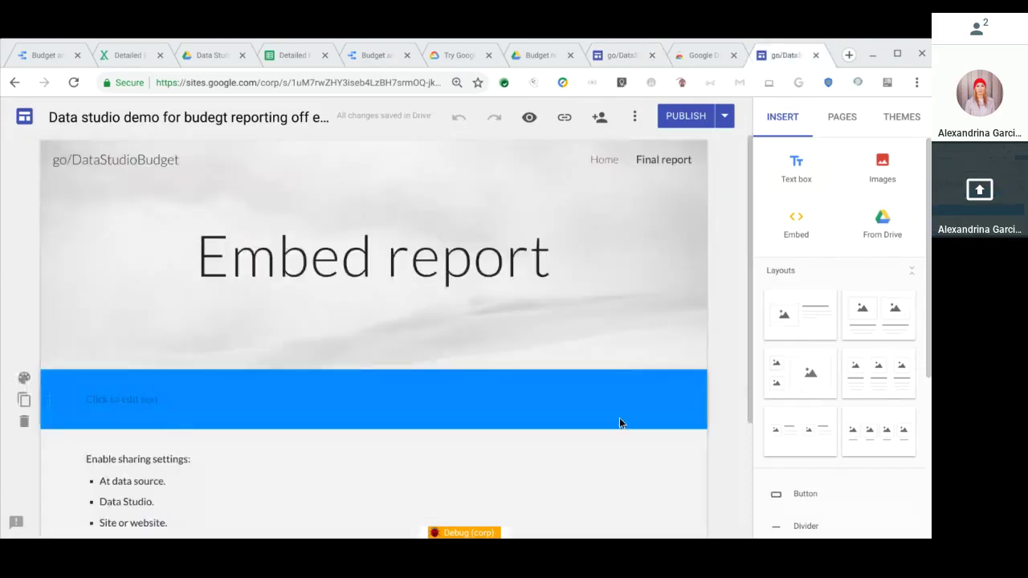
scroll(619, 417, "down", 2)
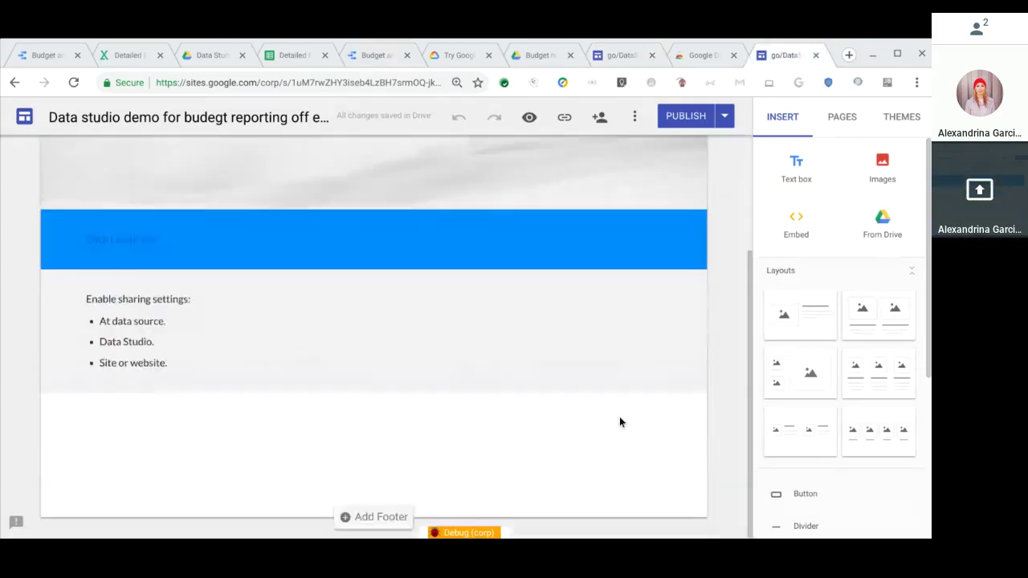
Embed the pasted report URL below the sharing-settings list
left_click(794, 235)
type("https://datastudio.google.com/embed/reporting/1HQN318N3io2CyXb2wdYBw8-1ZofHbkp_/page/2fGY")
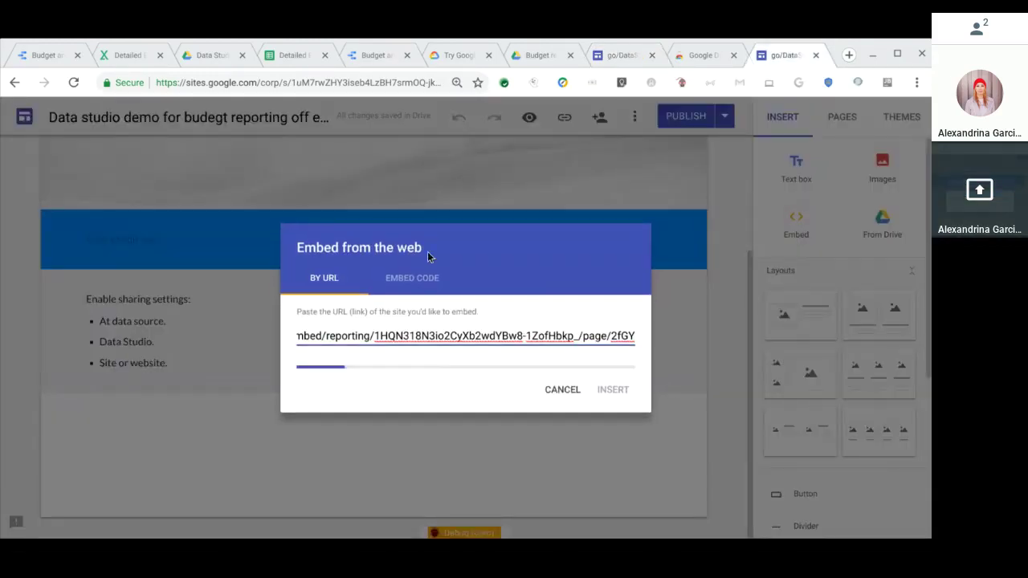
left_click(410, 202)
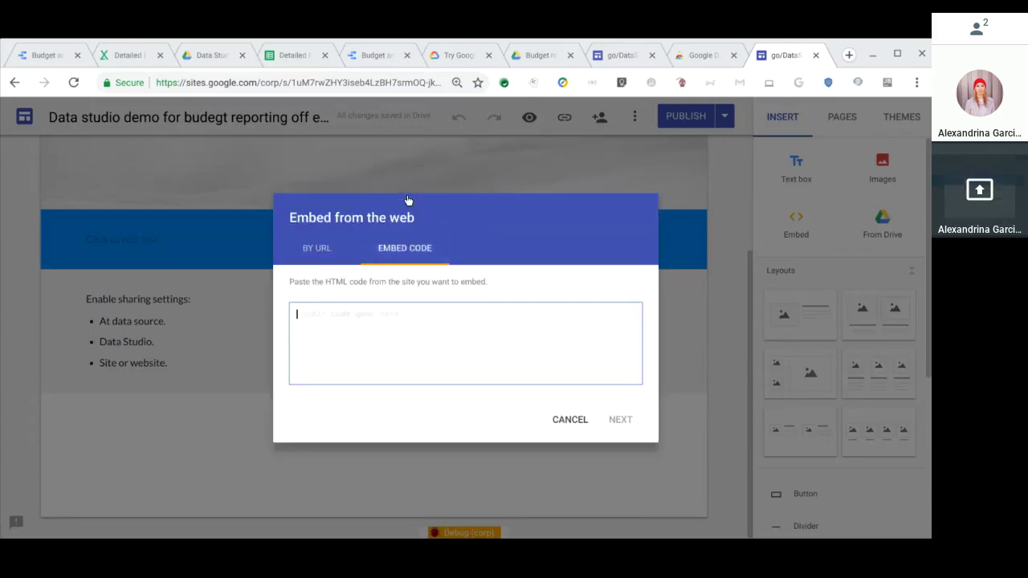
left_click(315, 245)
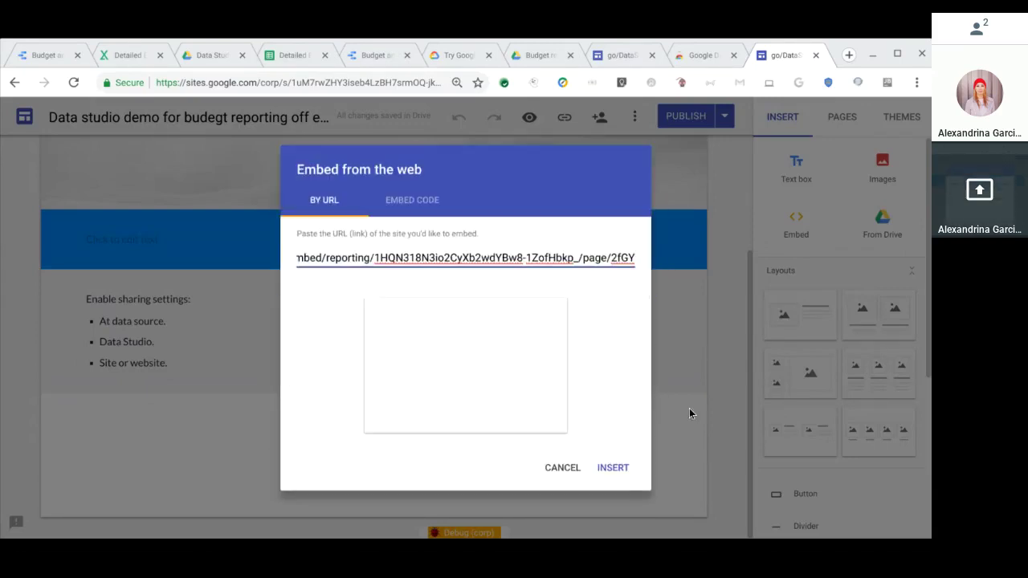
left_click(613, 468)
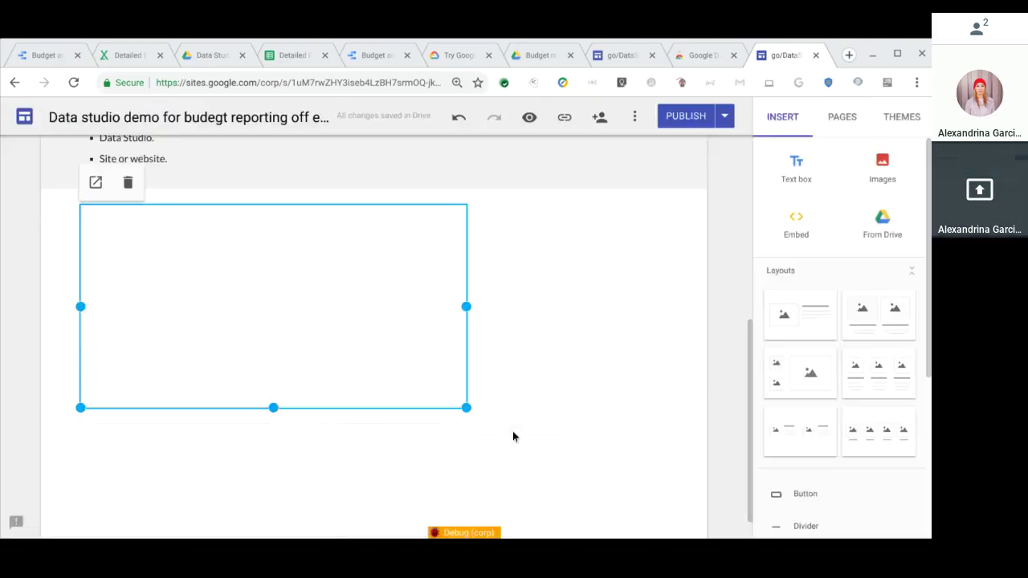
Widen the embed frame across the page and make it taller
left_click_drag(466, 407, 667, 543)
scroll(462, 407, "down", 2)
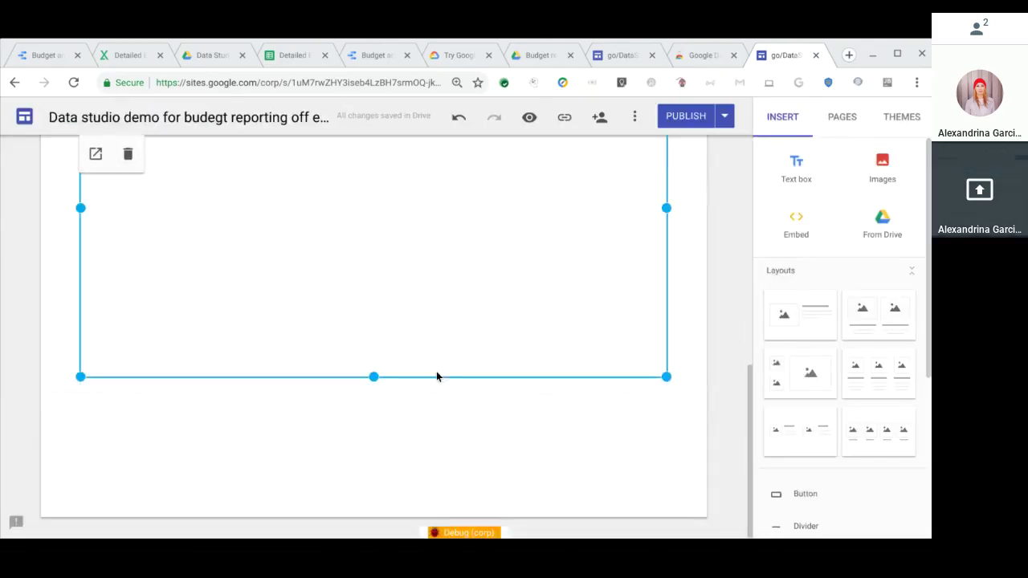
left_click_drag(375, 378, 374, 374)
scroll(427, 314, "up", 1)
scroll(428, 314, "up", 3)
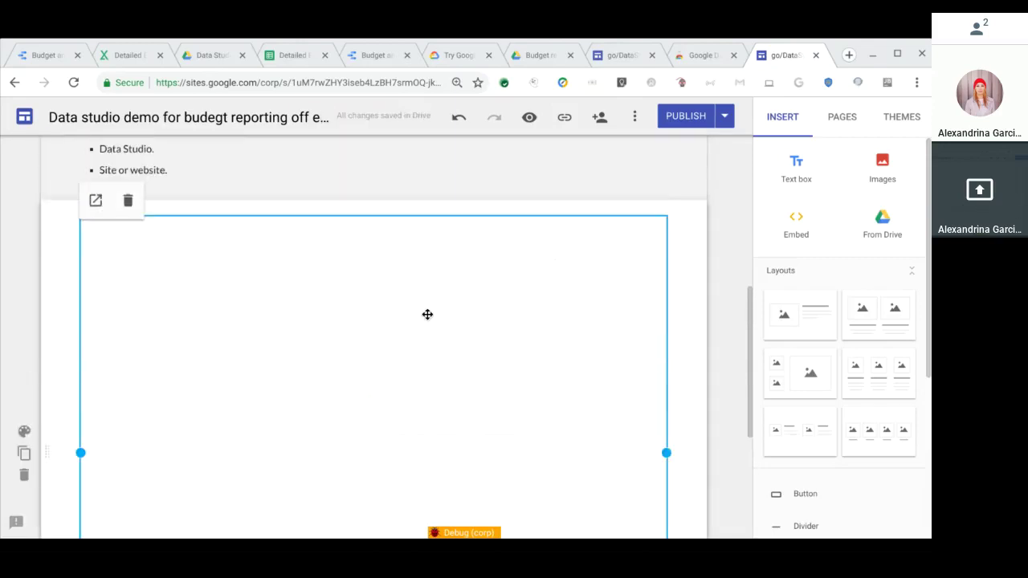
Copy the embed URL of the report's Big Sheet page, then return to the site editor
left_click(378, 53)
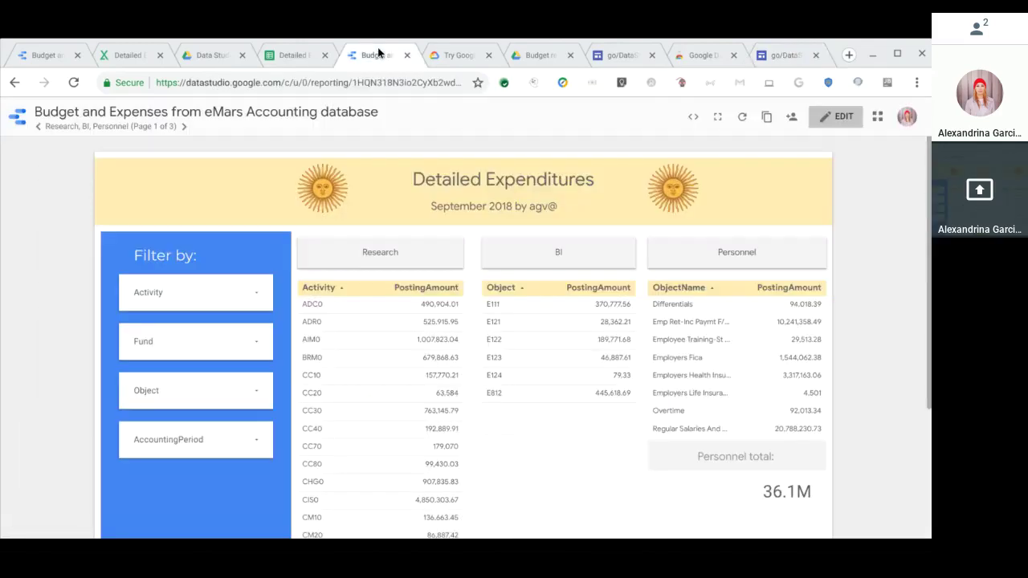
left_click(695, 120)
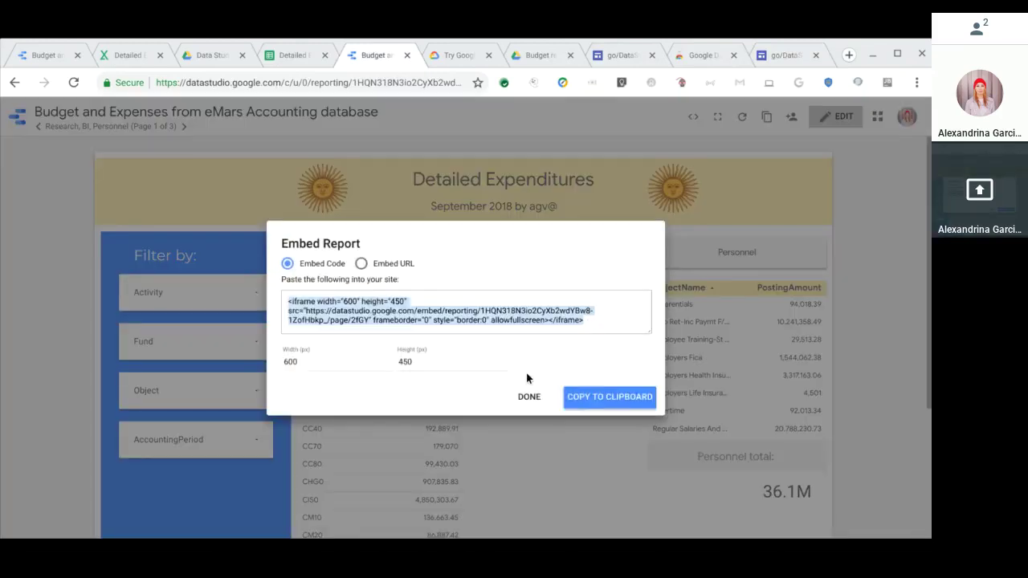
left_click(529, 396)
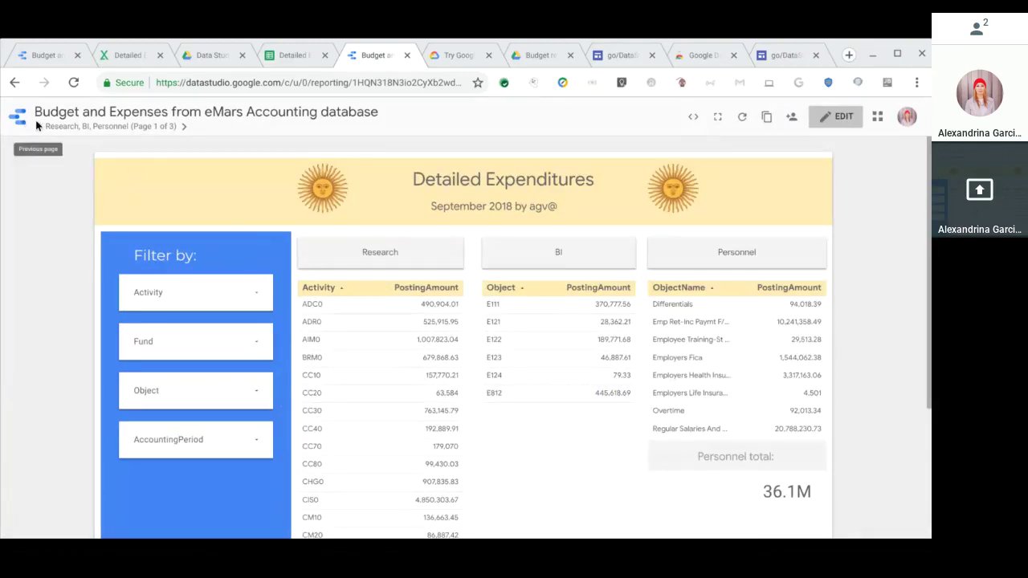
left_click(184, 126)
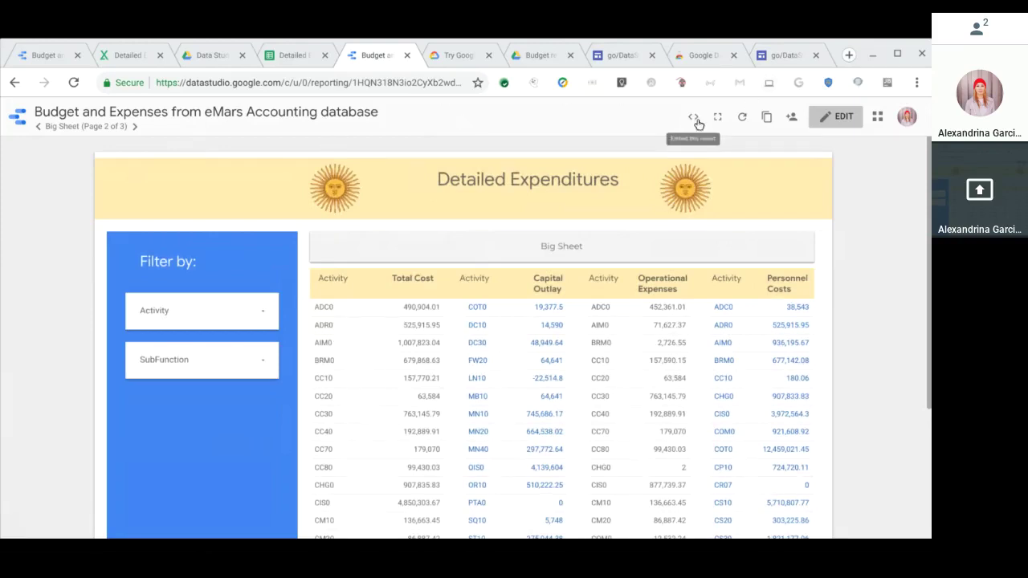
left_click(693, 117)
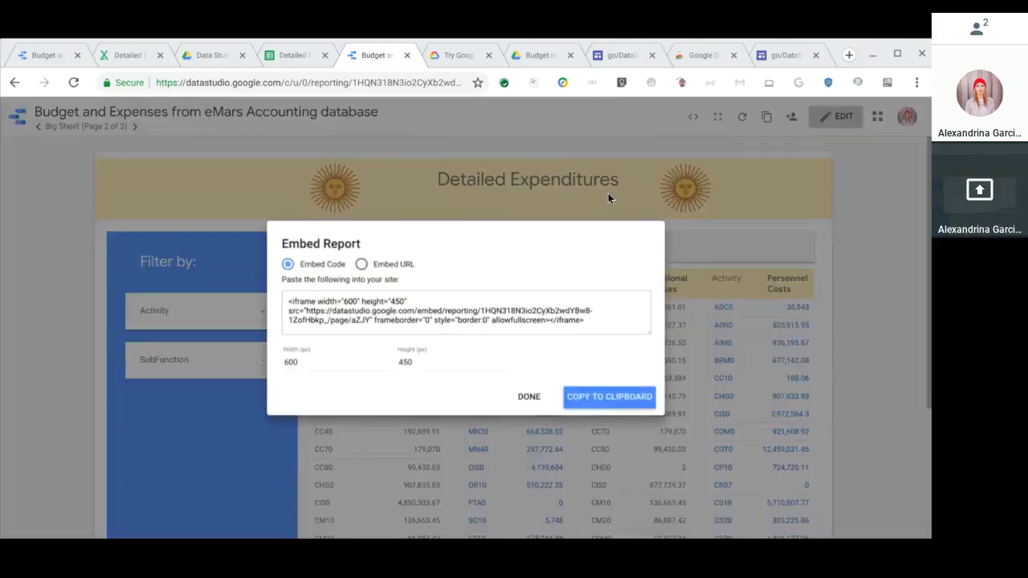
left_click(366, 264)
left_click(591, 375)
left_click(529, 375)
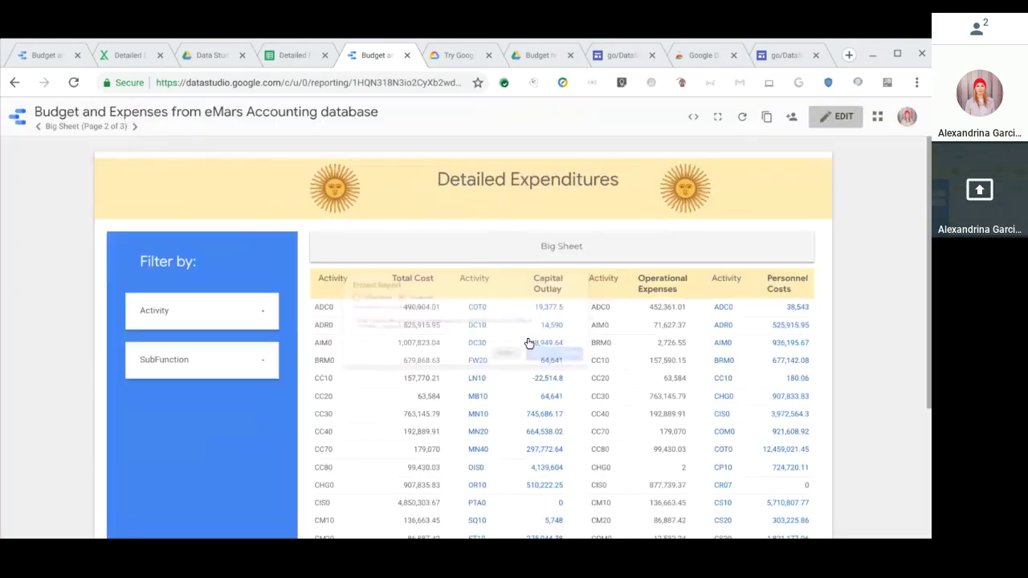
left_click(42, 56)
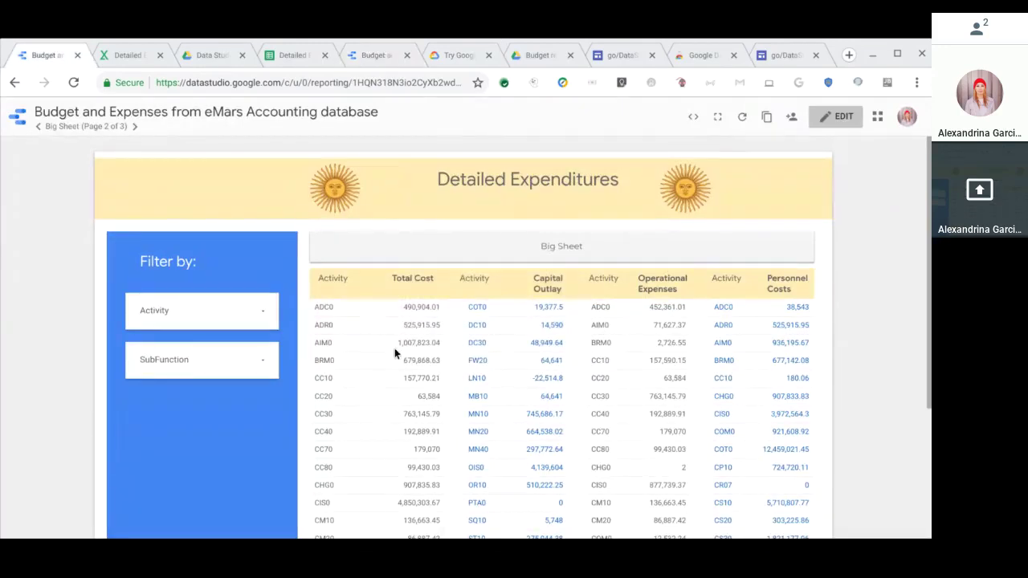
left_click(596, 58)
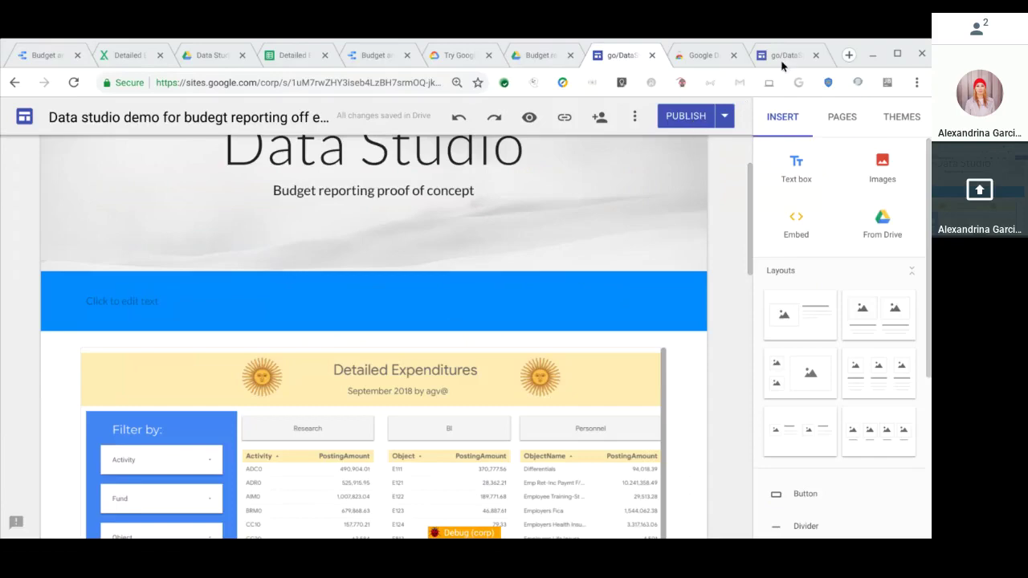
Publish the Google Sites site from its Data Studio page
key("ctrl+9")
left_click(624, 59)
left_click(669, 117)
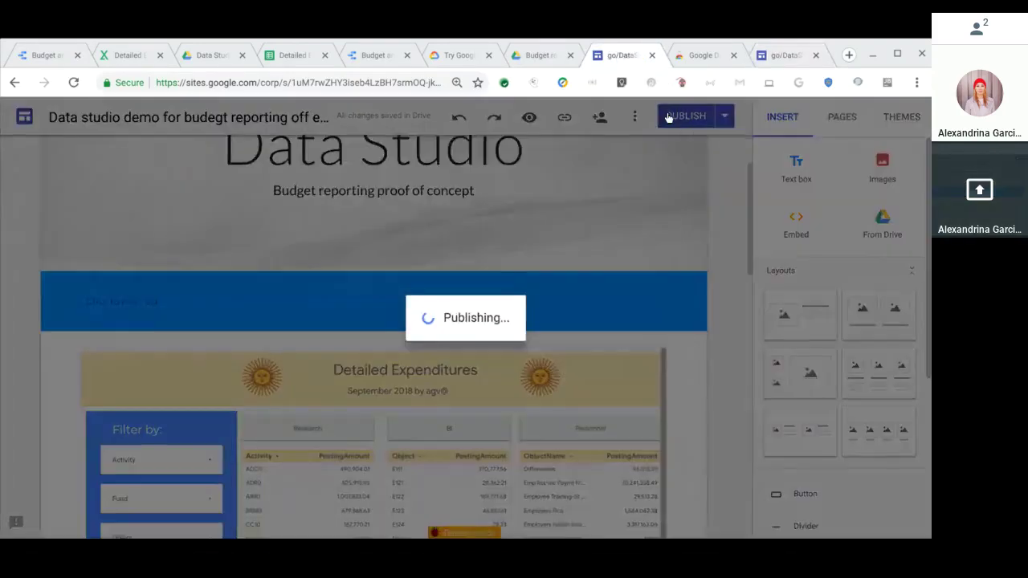
left_click(37, 55)
left_click(626, 46)
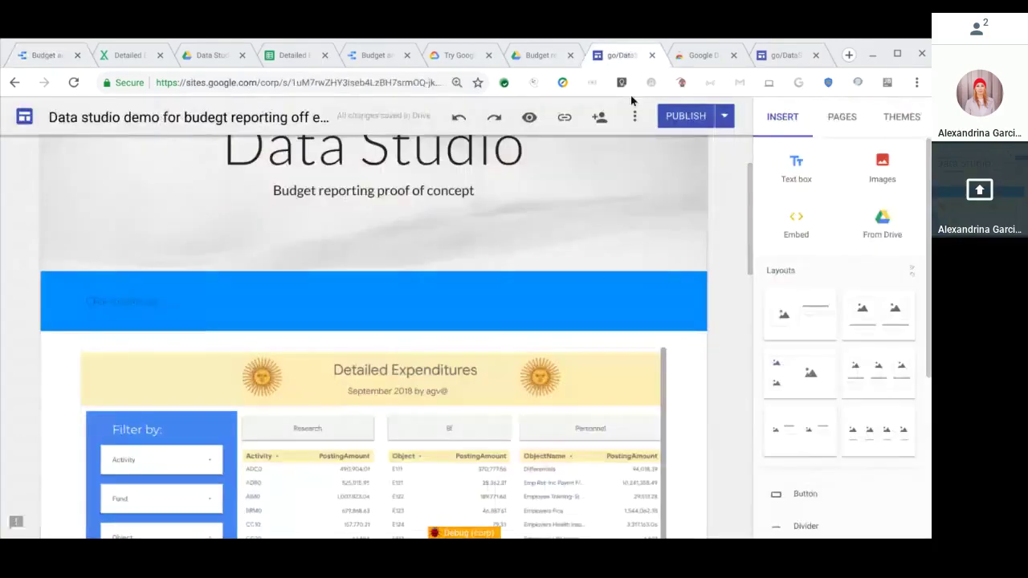
Scroll through the site page, then bring up the Embed report page
scroll(671, 424, "down", 6)
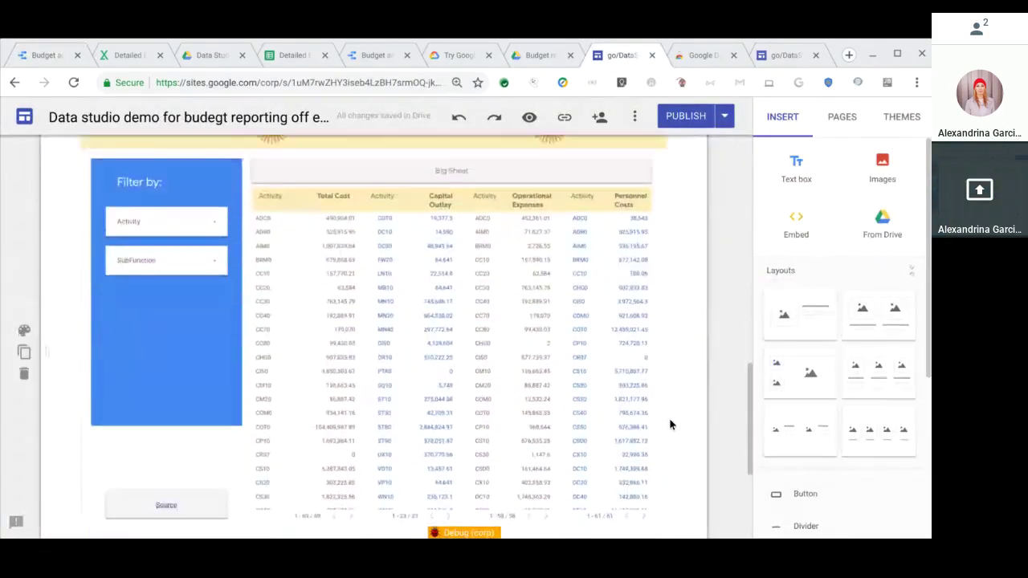
scroll(671, 424, "up", 1)
scroll(670, 424, "down", 3)
scroll(671, 424, "up", 7)
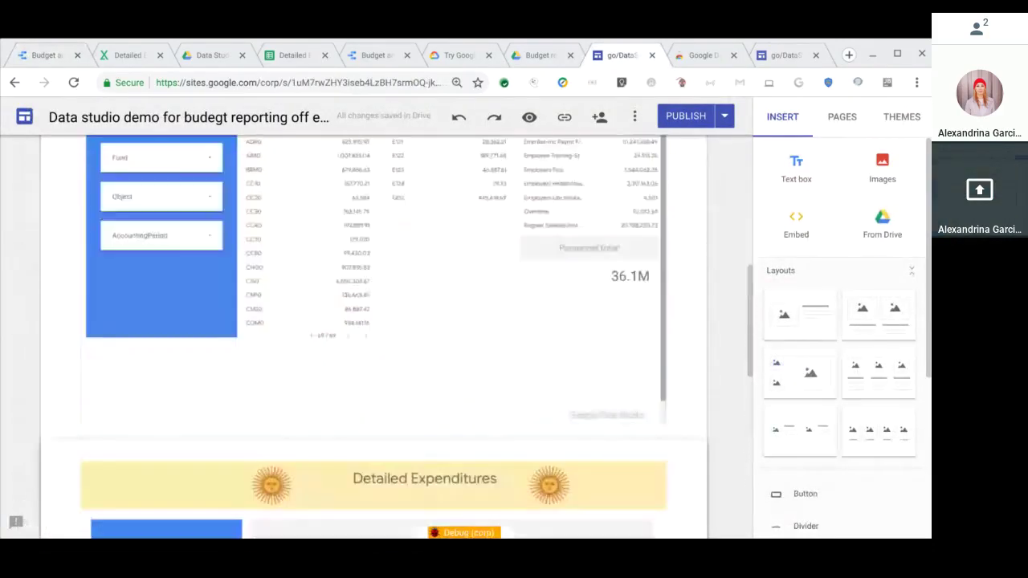
scroll(374, 338, "down", 2)
scroll(373, 337, "up", 4)
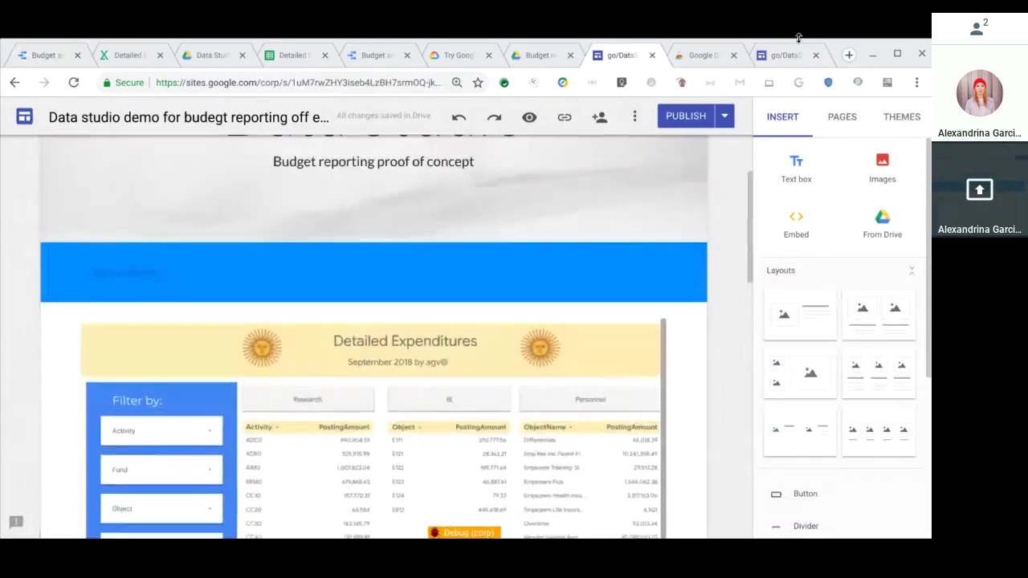
left_click(789, 55)
scroll(660, 371, "up", 4)
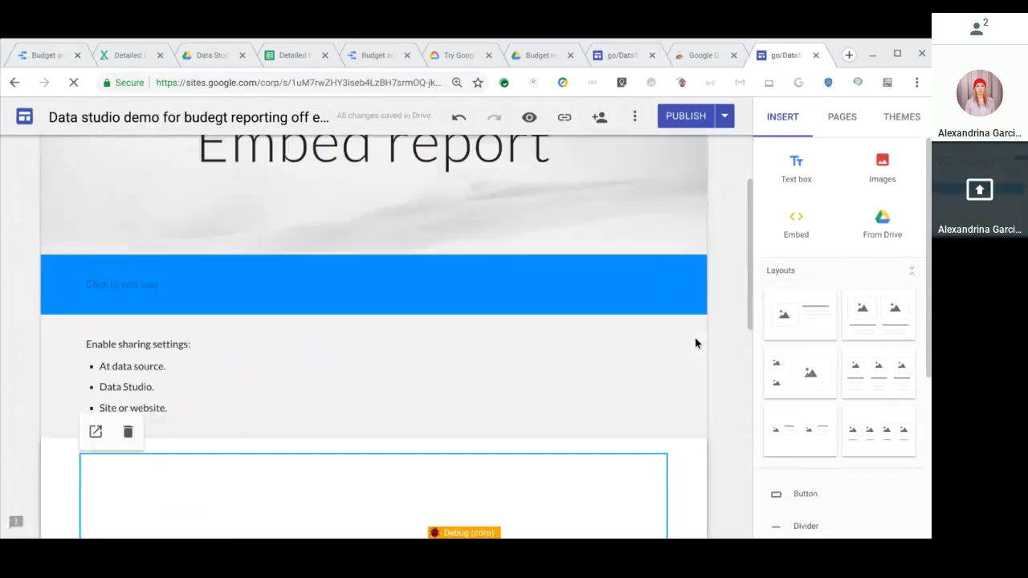
left_click(322, 424)
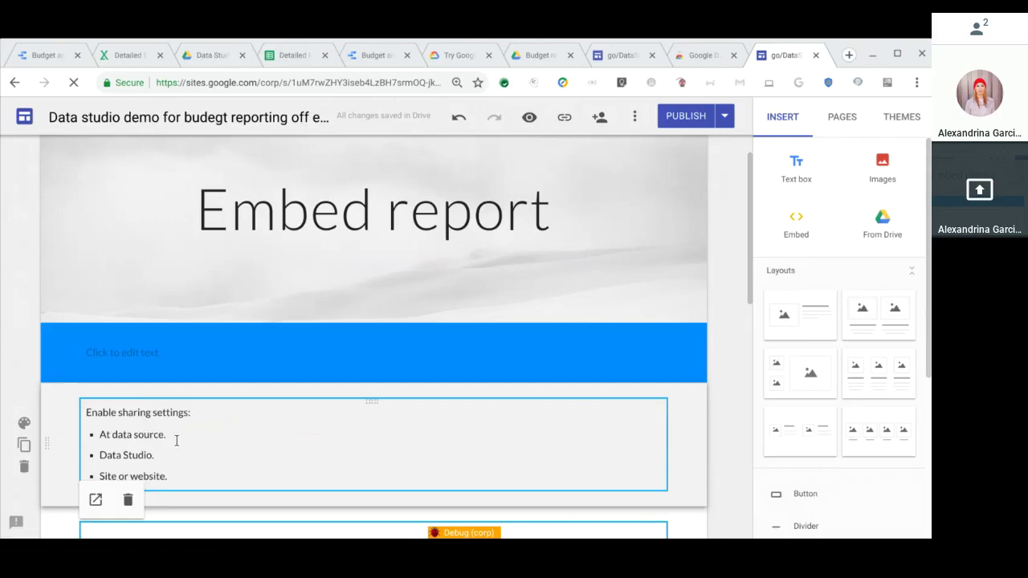
left_click(93, 434)
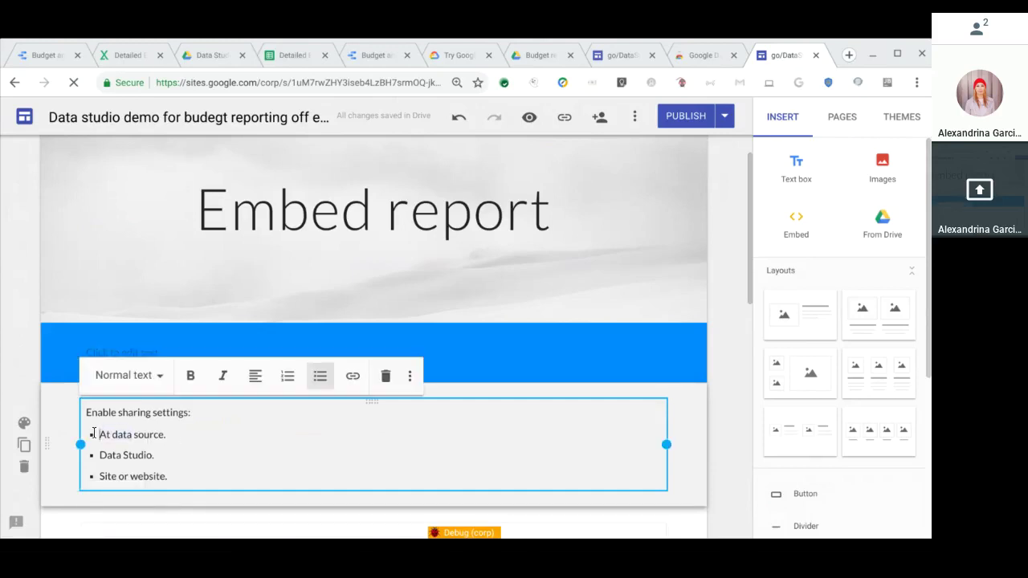
key("shift+End")
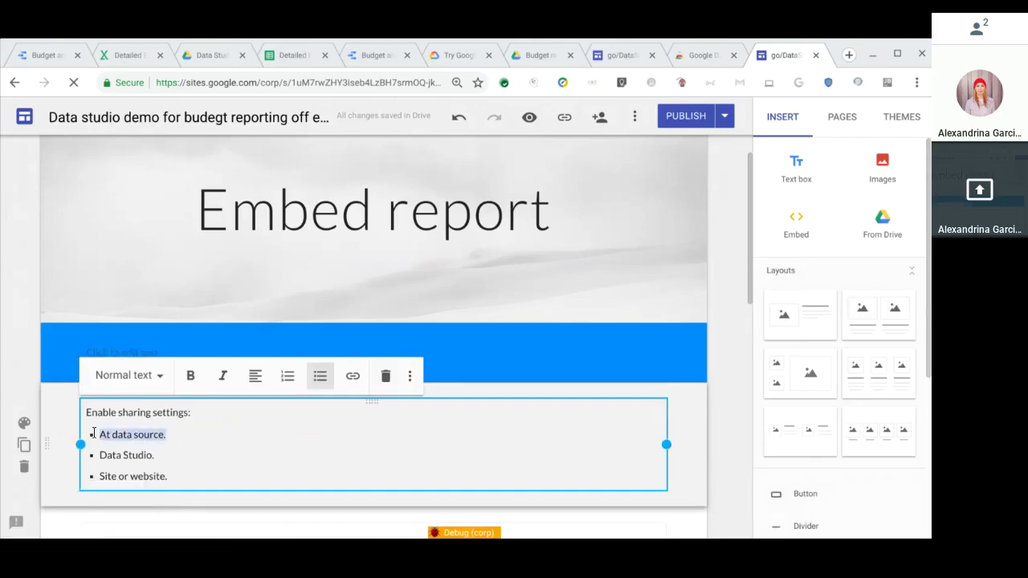
left_click(157, 455)
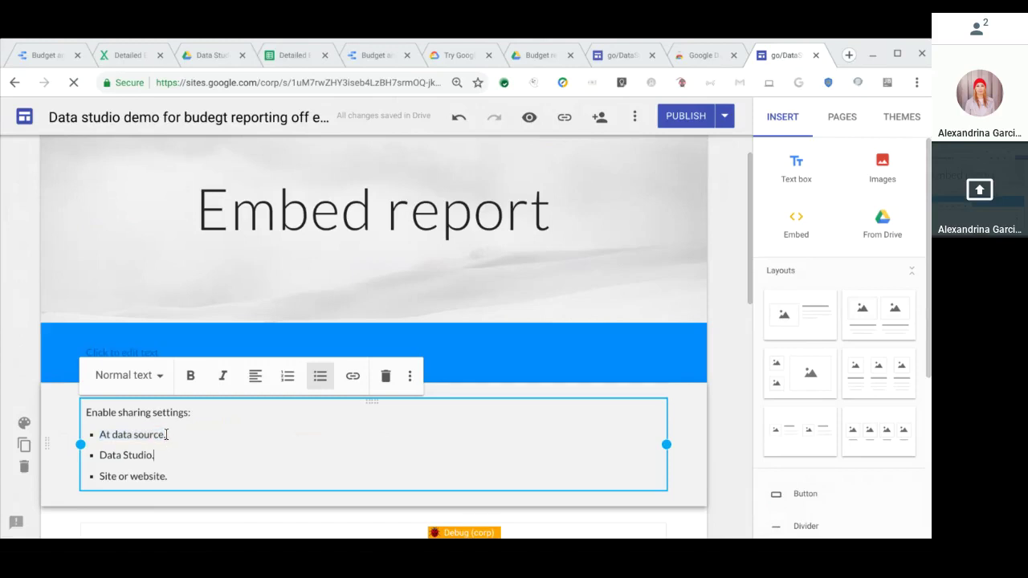
key("ctrl+shift+Left")
key("ctrl+shift+Left")
key("ctrl+shift+Left")
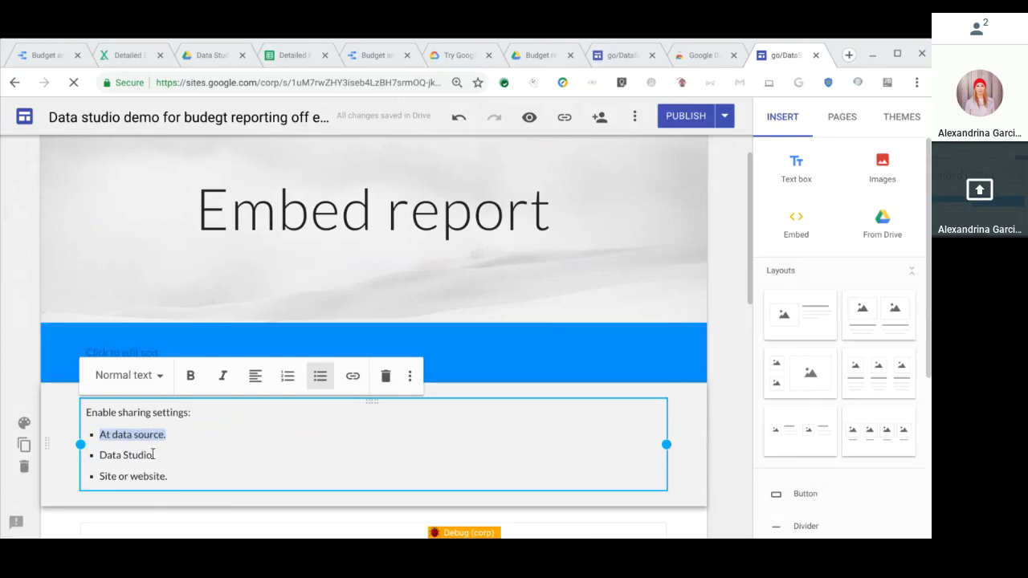
left_click(153, 455)
key("ctrl+shift+Left")
key("ctrl+shift+Left")
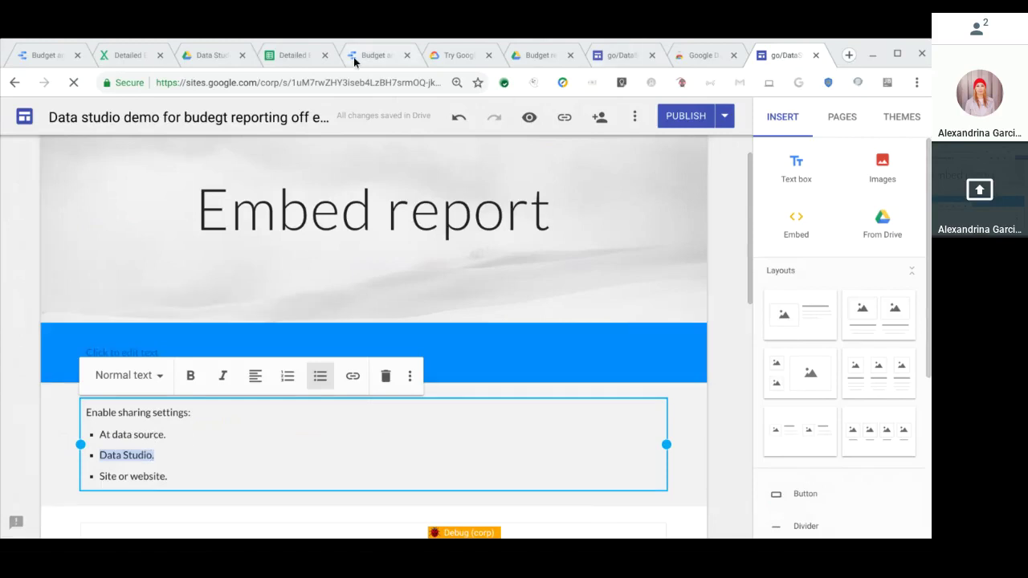
key("ctrl+5")
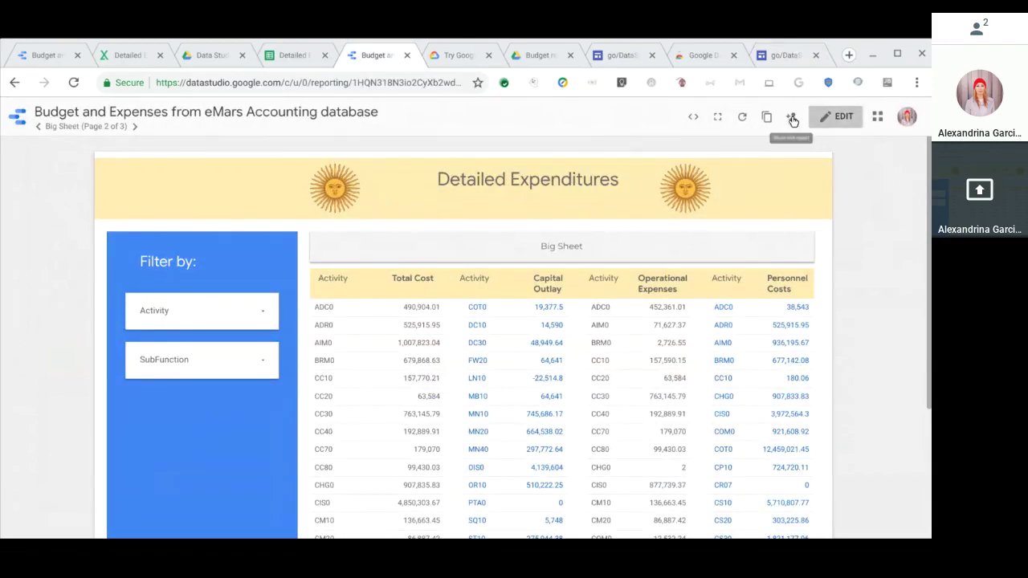
left_click(792, 56)
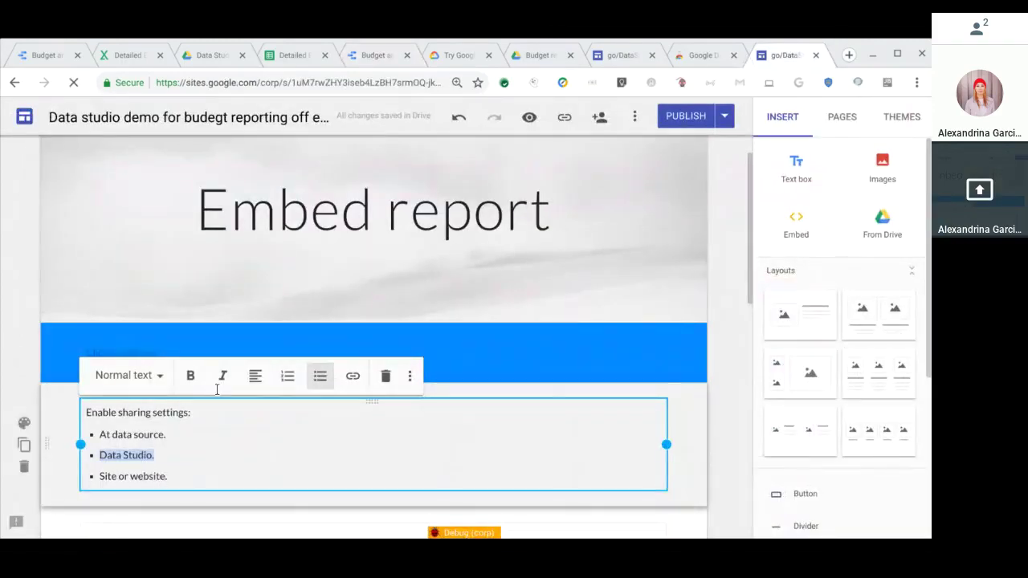
Scroll to the page header and show the published site's link
left_click(601, 116)
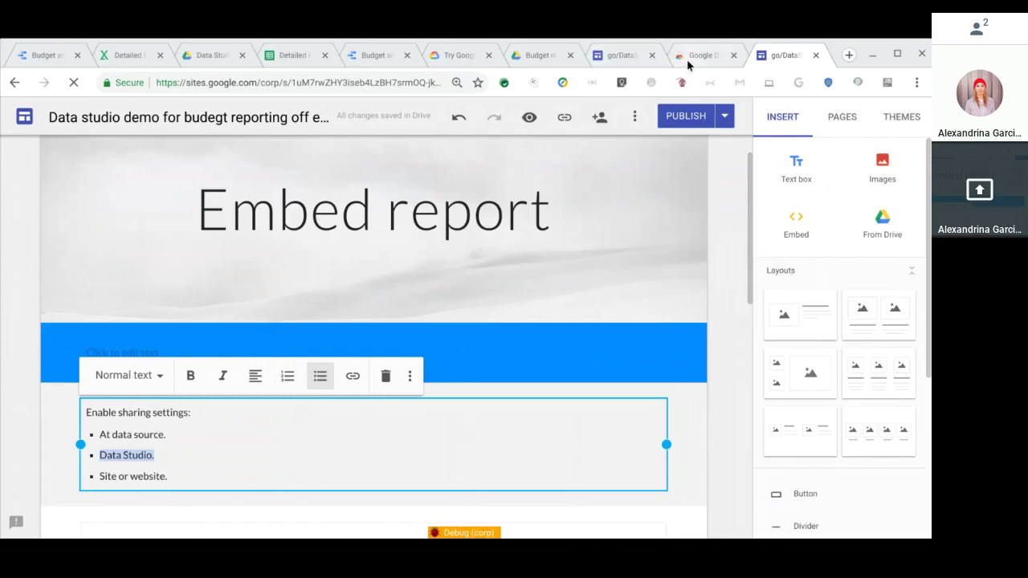
scroll(710, 212, "up", 1)
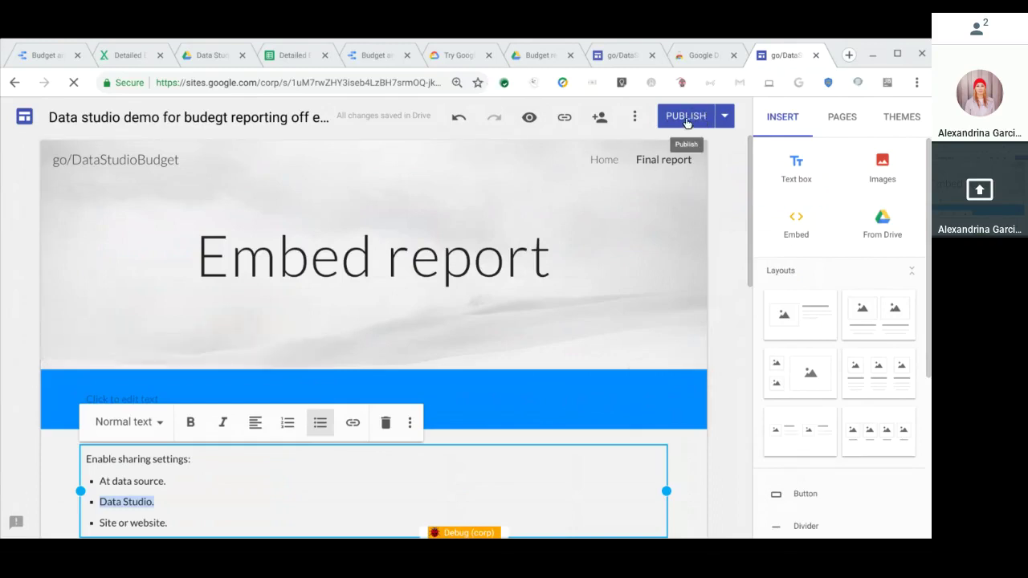
left_click(564, 119)
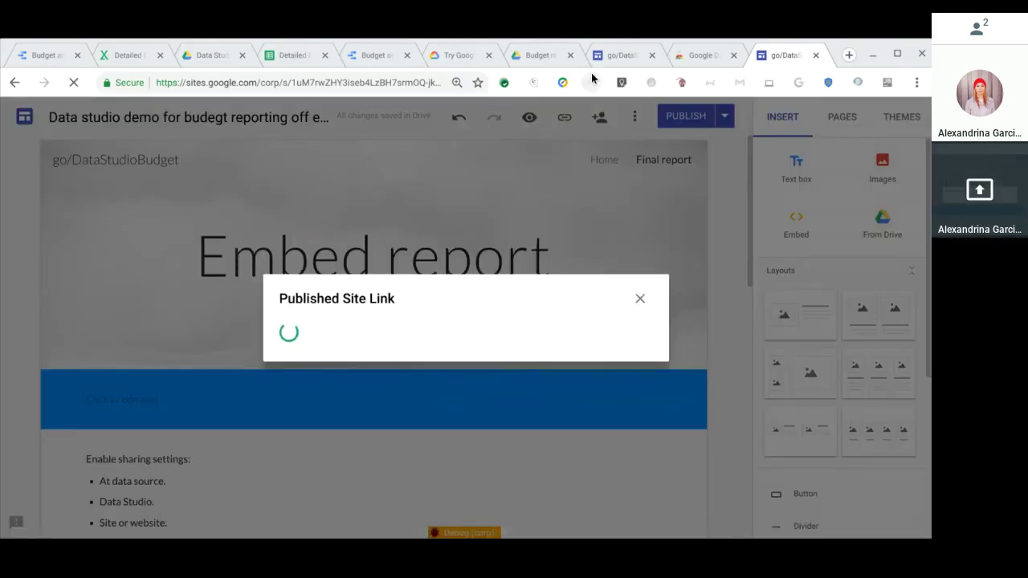
left_click(688, 56)
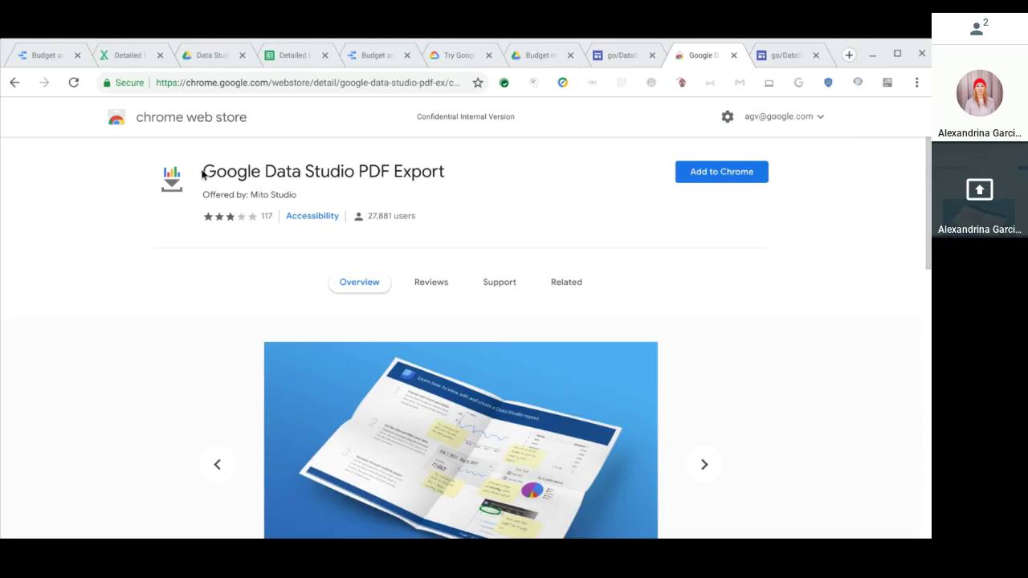
Review the Google Data Studio PDF Export listing, highlight its name, and return to the report
scroll(479, 325, "down", 2)
scroll(479, 325, "up", 2)
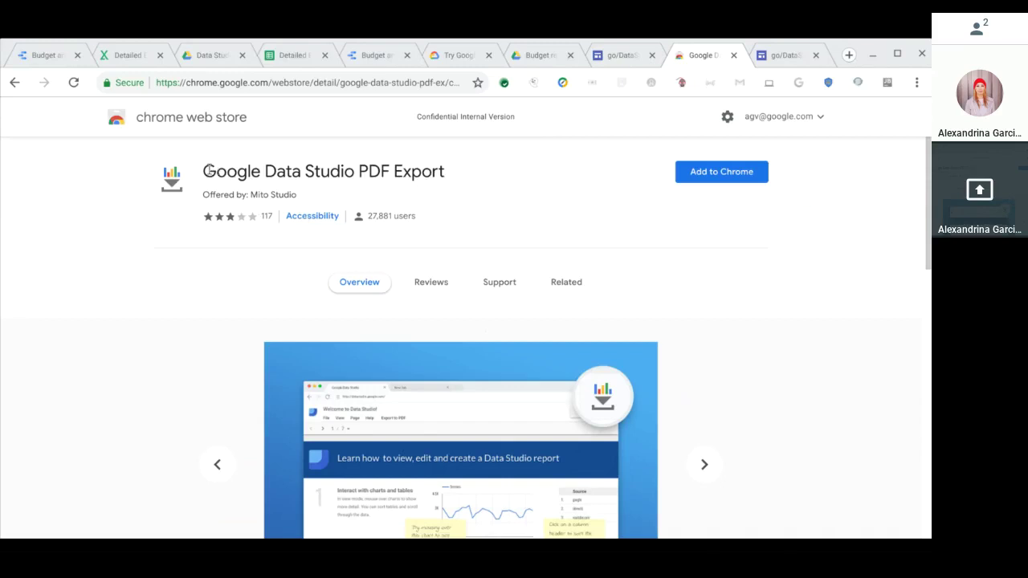
left_click_drag(206, 170, 444, 172)
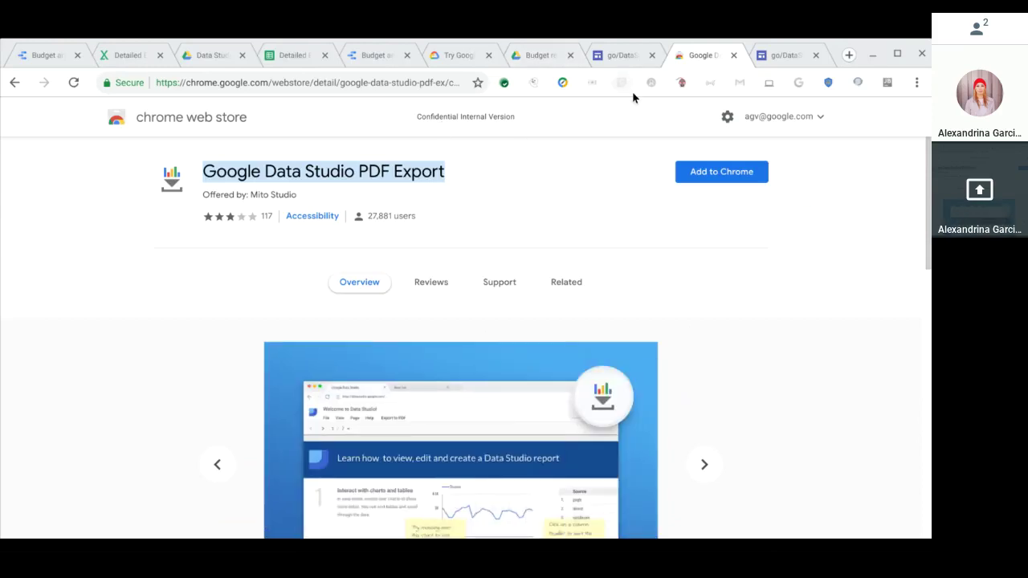
left_click(369, 55)
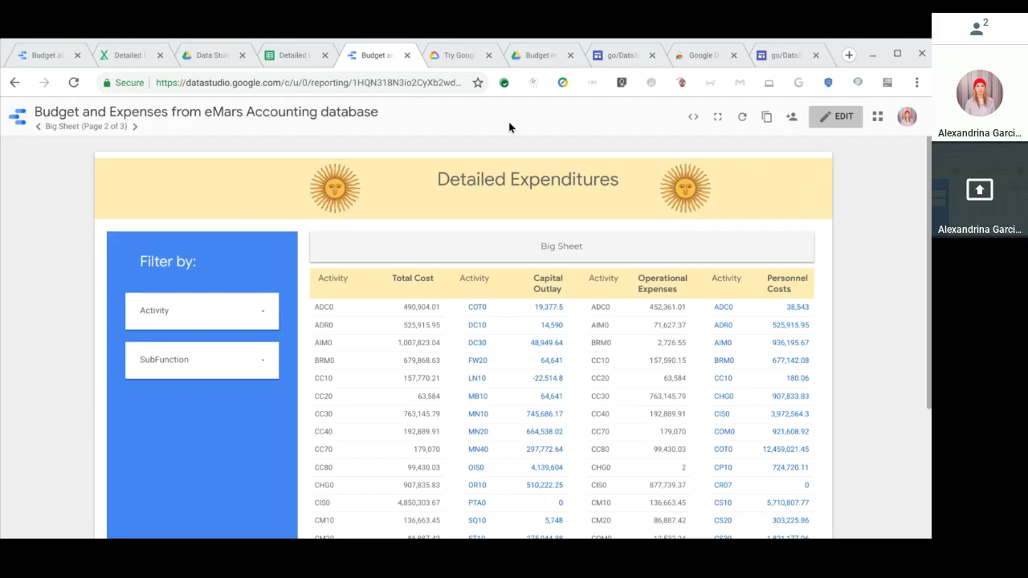
left_click(746, 121)
left_click(619, 56)
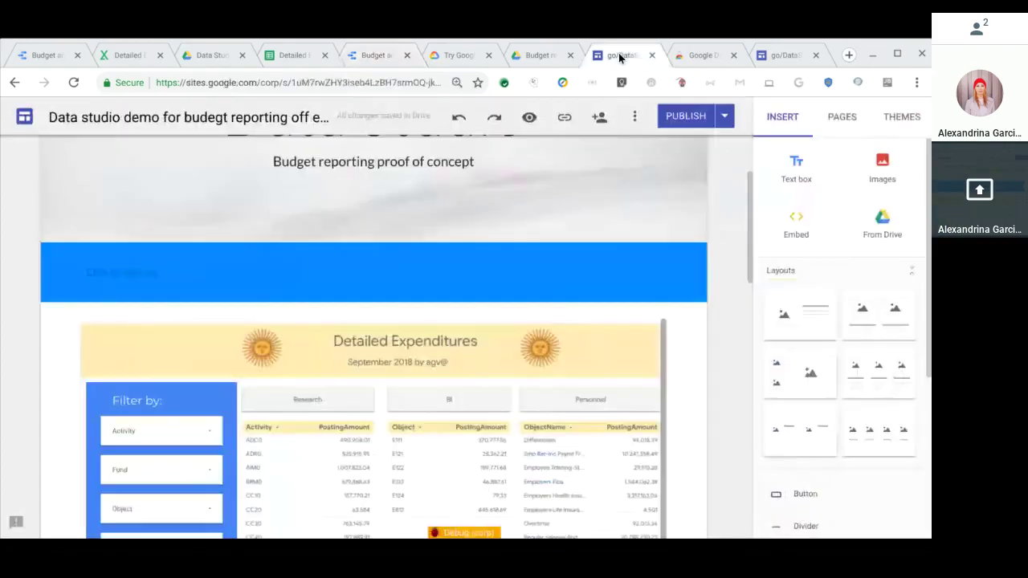
left_click(375, 52)
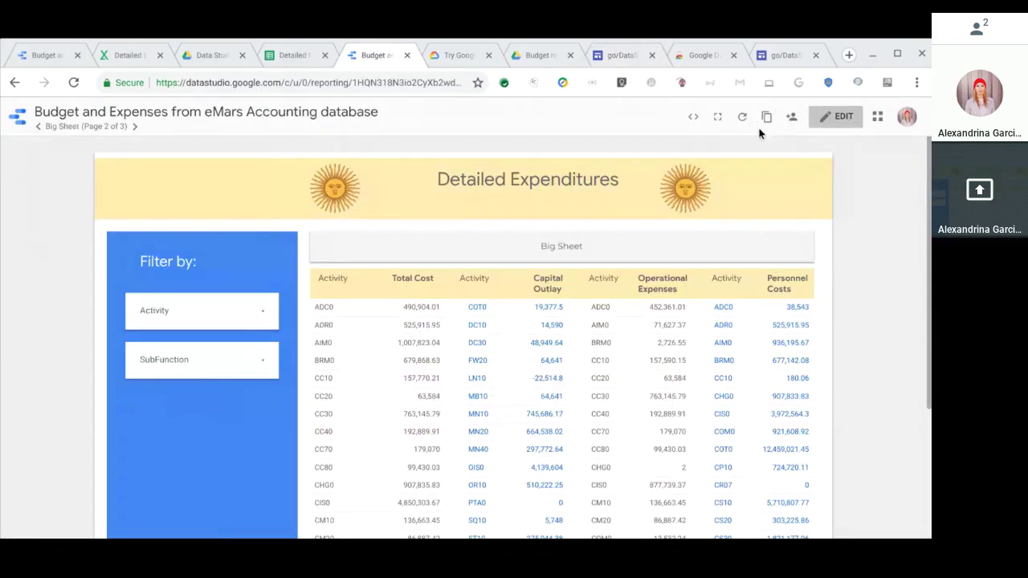